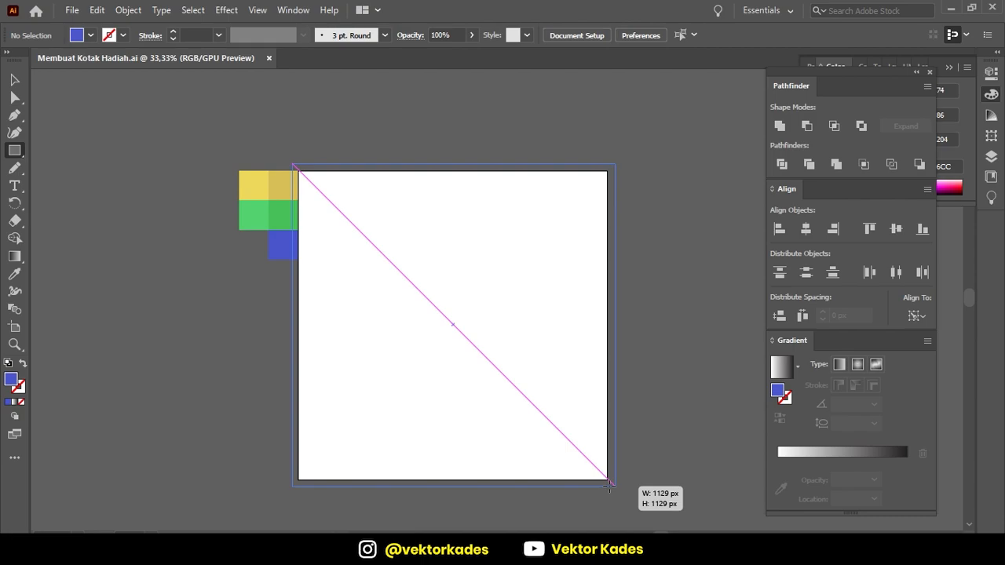
# Draw a blue background square of about 1129 px over the artboard and center it both horizontally and vertically.
pyautogui.moveTo(609, 484); pyautogui.dragTo(609, 484)
pyautogui.press('v')
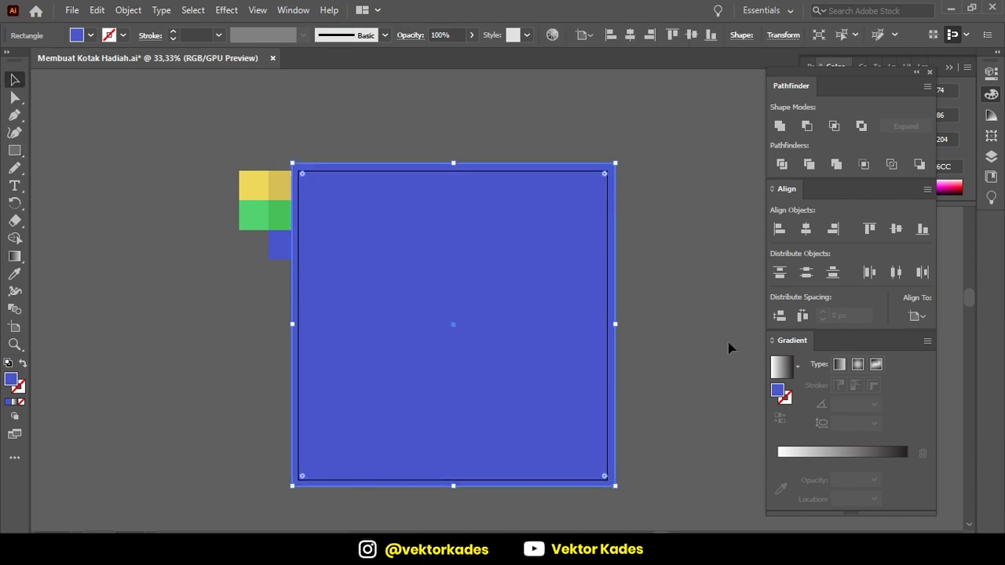
pyautogui.click(806, 229)
pyautogui.click(896, 228)
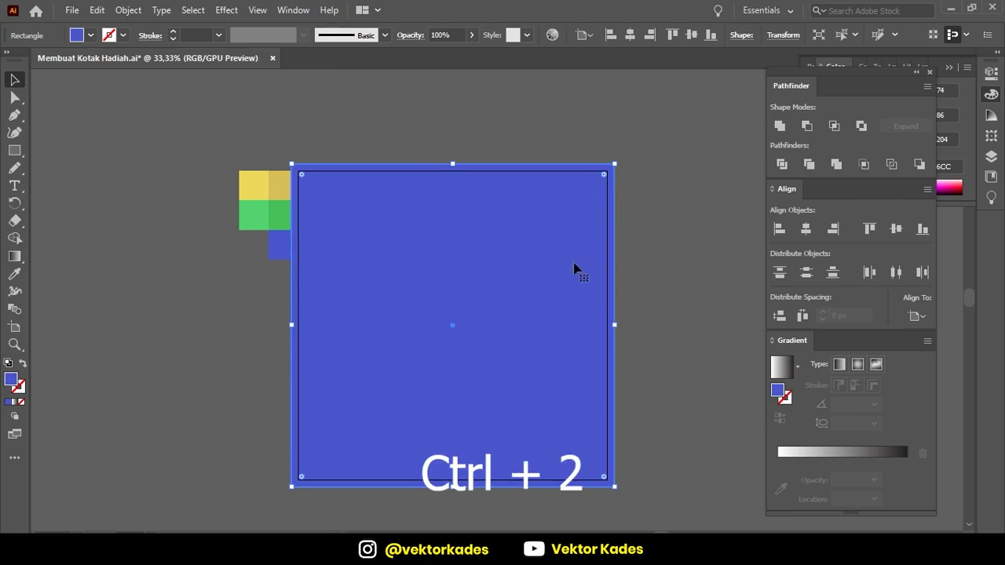
# Lock the blue background square and move the color swatch group clear of its edge.
pyautogui.hotkey('ctrl', '2')
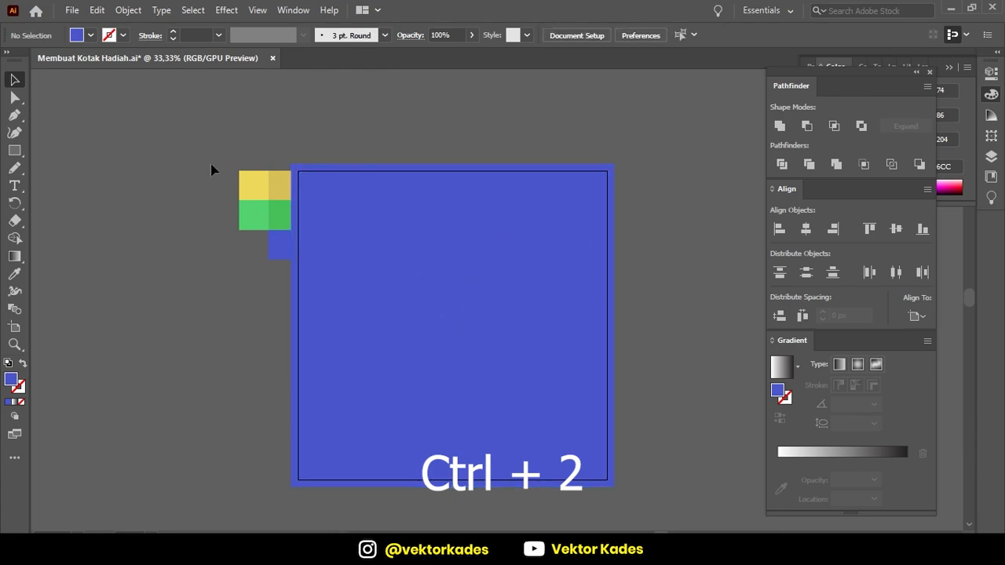
pyautogui.click(287, 208)
pyautogui.moveTo(288, 208); pyautogui.dragTo(234, 209)
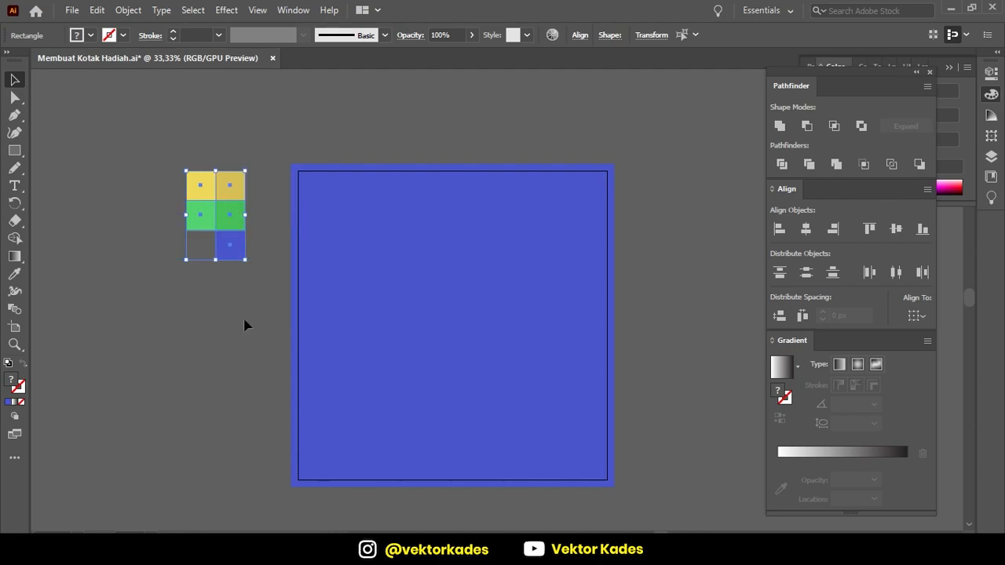
pyautogui.click(205, 144)
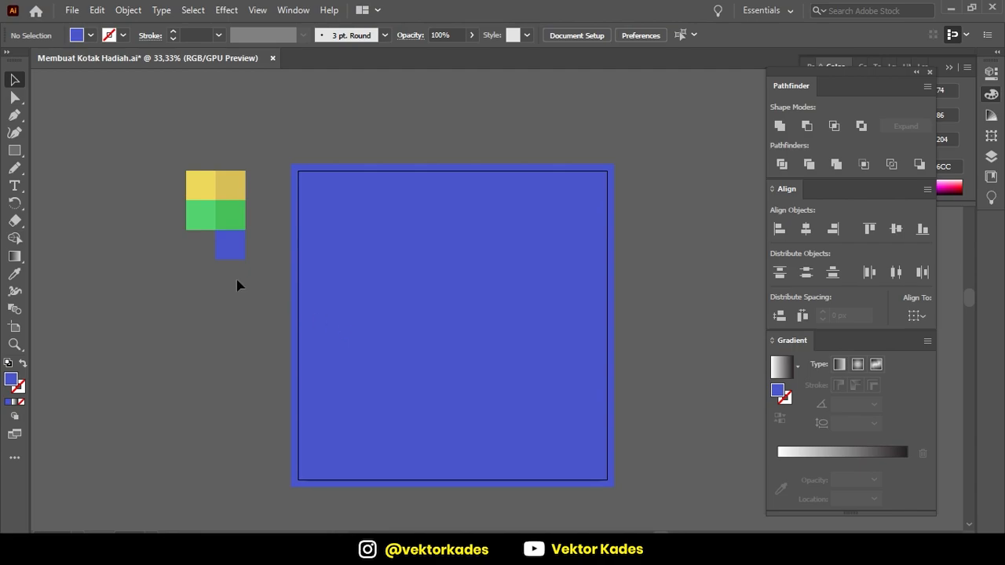
# Draw a square outward from the artboard's center, about one third of the artboard's width, for the gift box body.
pyautogui.moveTo(14, 150); pyautogui.dragTo(55, 147)
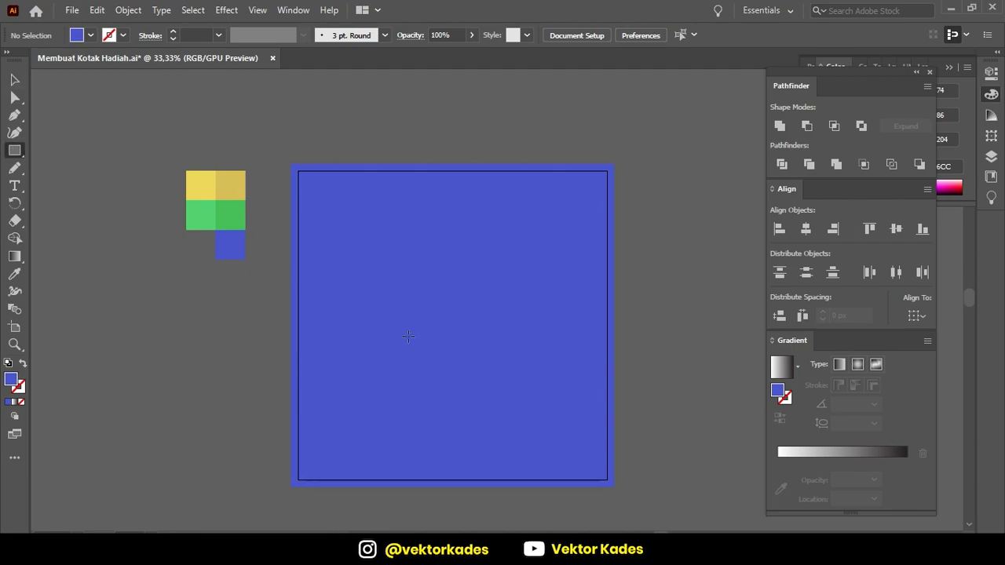
pyautogui.scroll(1, 460, 334)
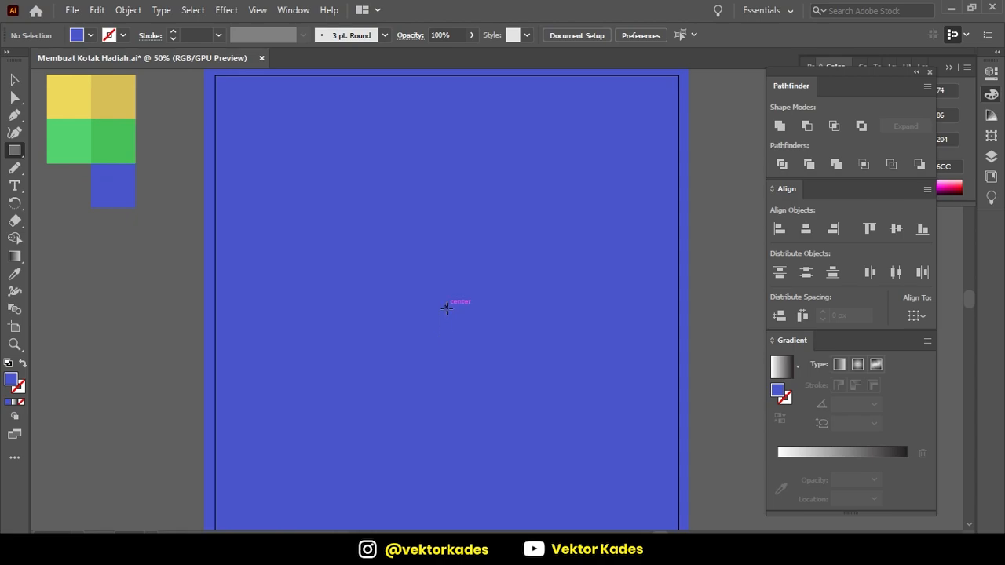
pyautogui.moveTo(446, 308); pyautogui.dragTo(496, 351)
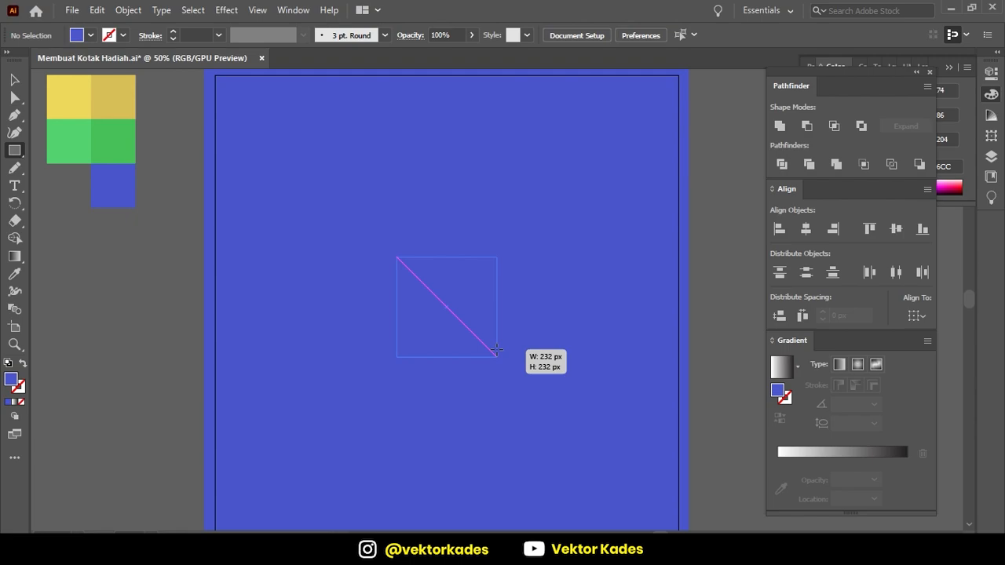
pyautogui.moveTo(496, 351); pyautogui.dragTo(518, 372)
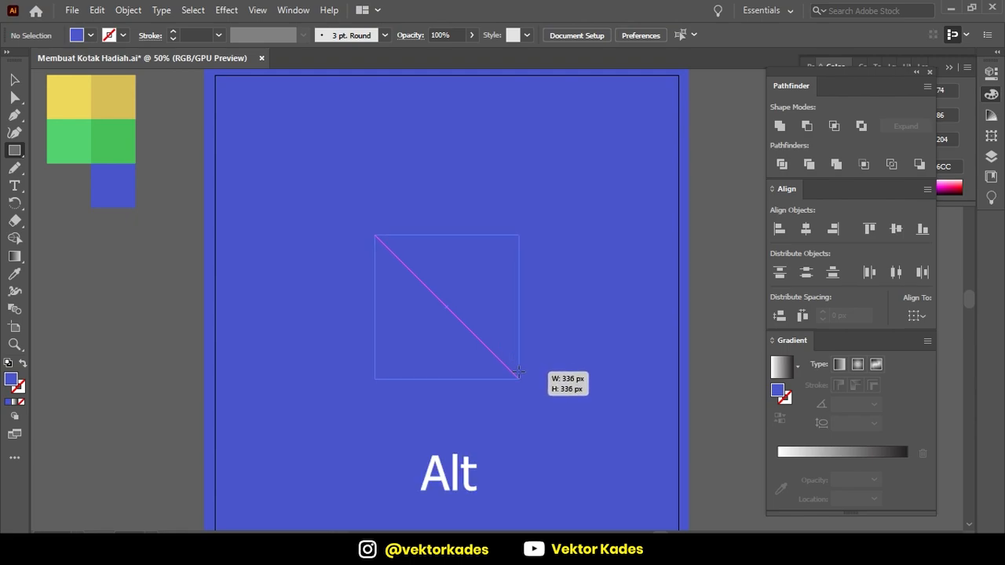
pyautogui.moveTo(518, 372); pyautogui.dragTo(494, 386)
pyautogui.press('v')
pyautogui.hotkey('ctrl', '-')
pyautogui.hotkey('ctrl', '-')
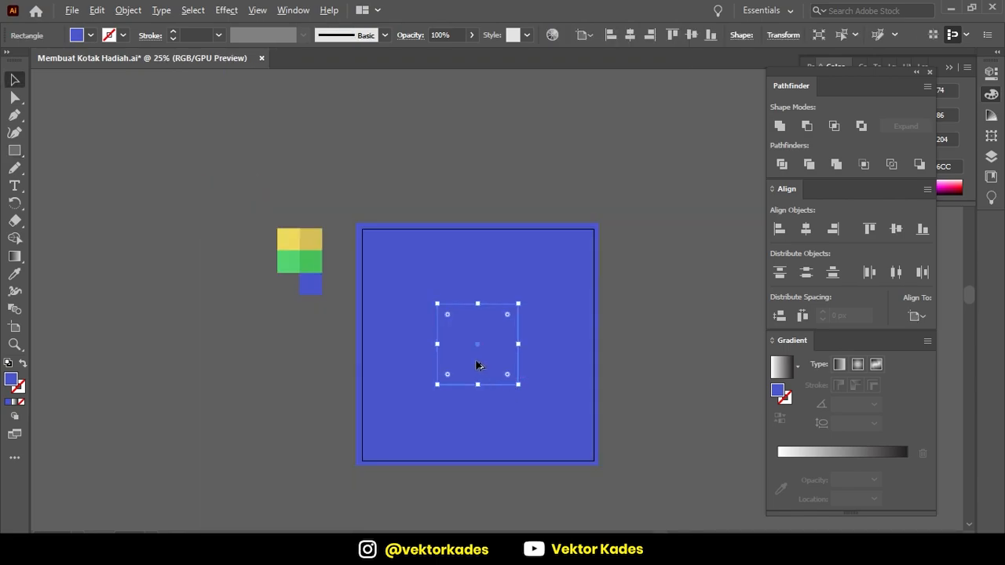
pyautogui.hotkey('ctrl', '+')
pyautogui.hotkey('ctrl', '+')
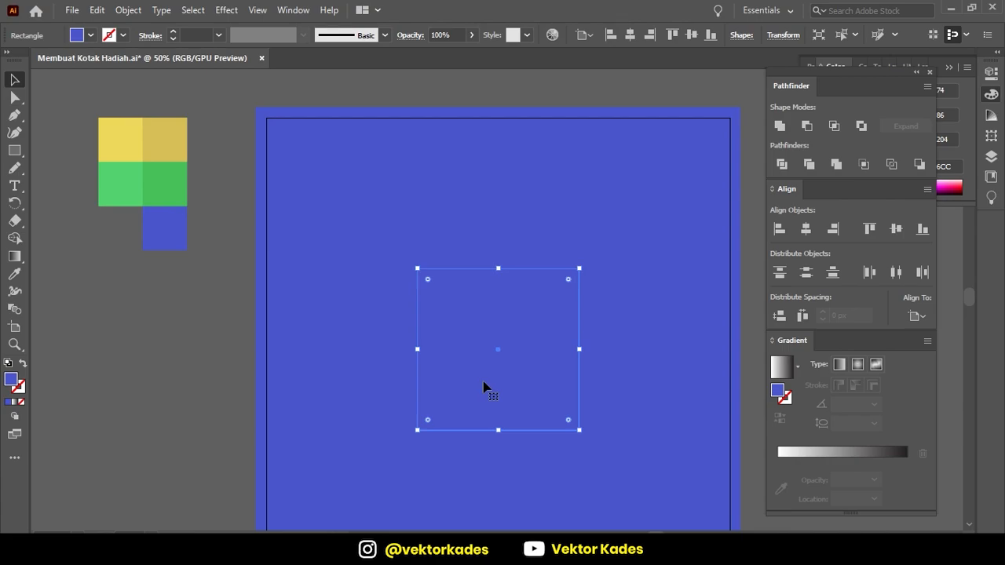
# Fill the box body square with the darker green sampled from the color swatches.
pyautogui.click(12, 276)
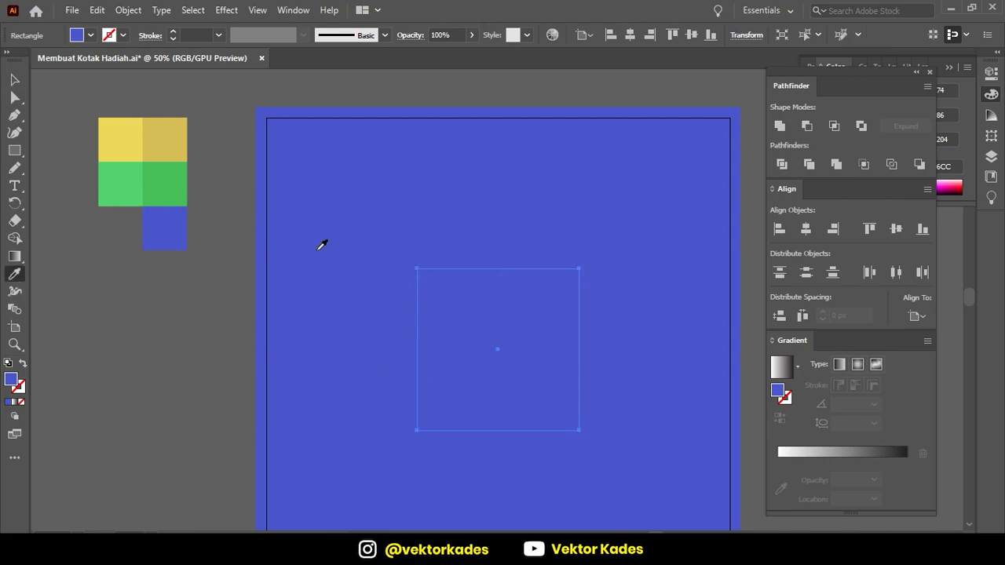
pyautogui.click(179, 172)
pyautogui.press('v')
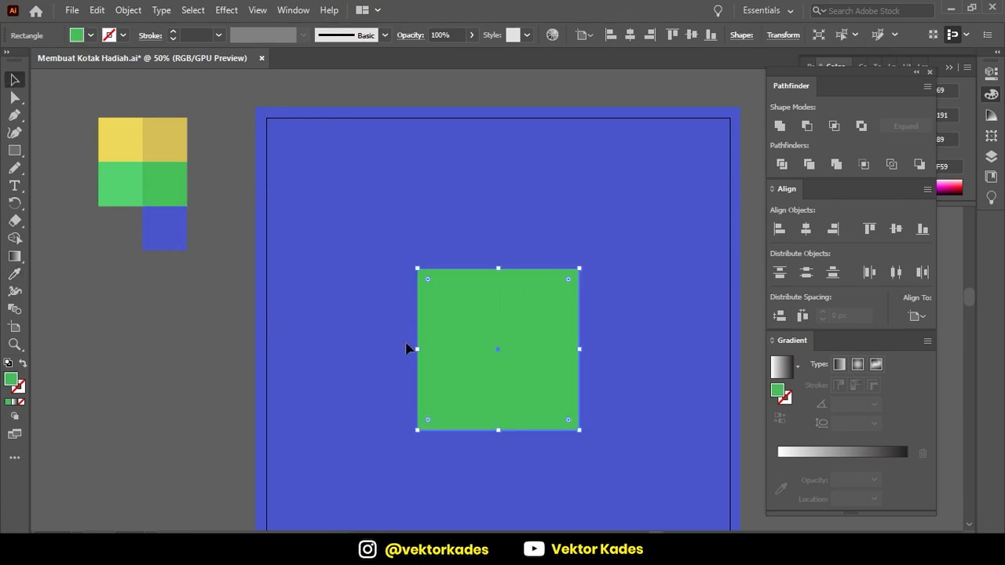
pyautogui.click(360, 354)
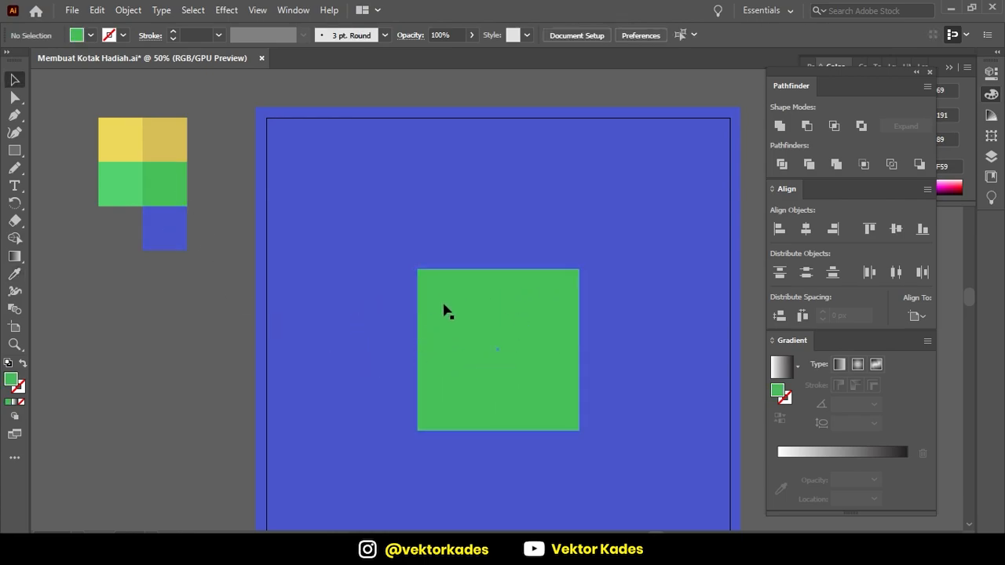
# Duplicate the green square in place and shorten the copy from below to about 128 px high for the lid.
pyautogui.click(496, 383)
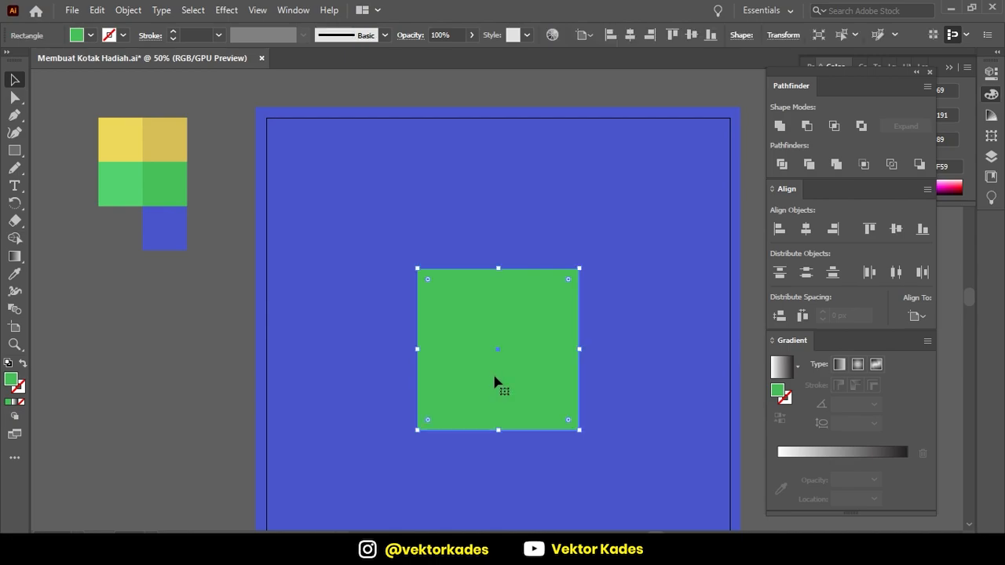
pyautogui.click(278, 350)
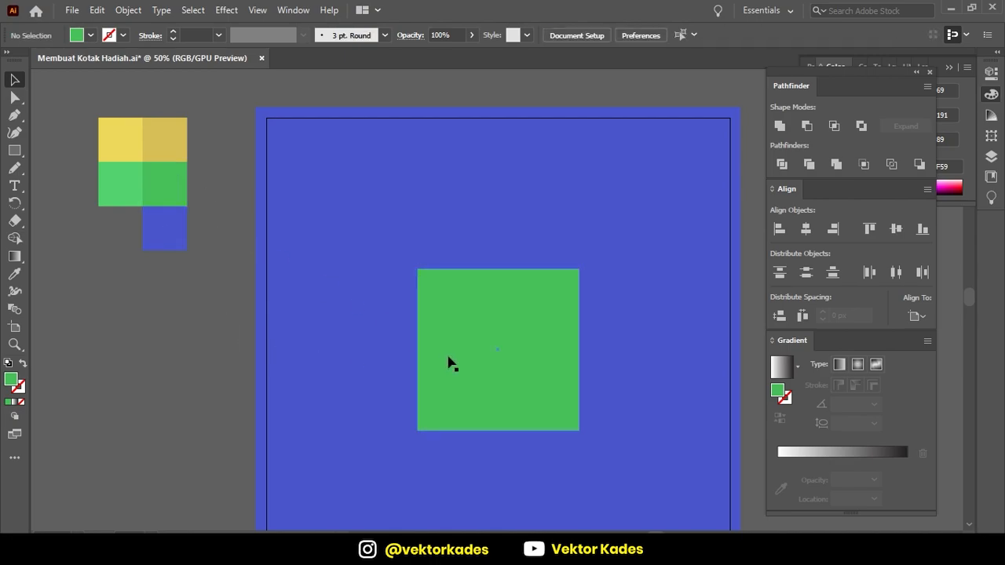
pyautogui.click(530, 388)
pyautogui.hotkey('ctrl', 'c')
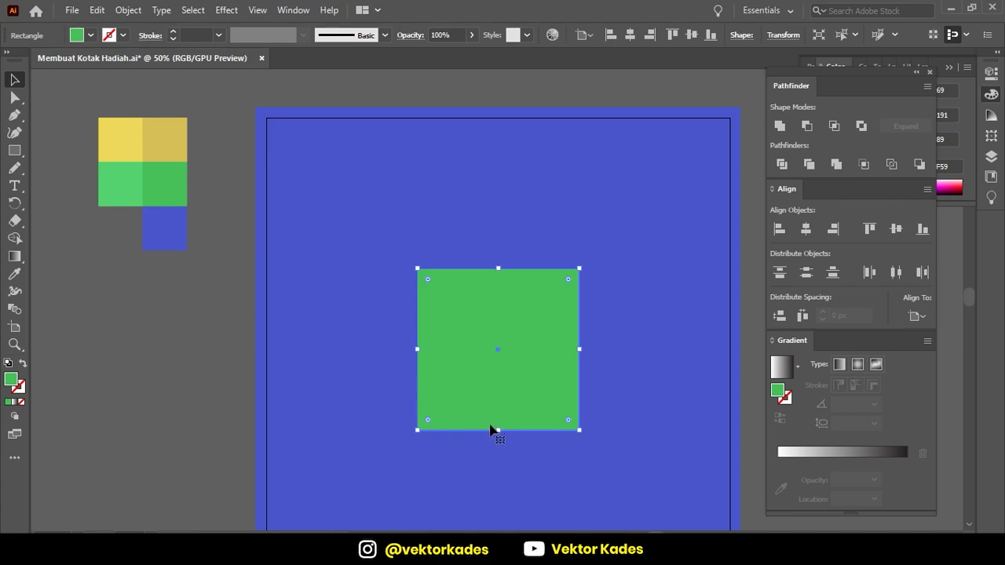
pyautogui.moveTo(499, 430); pyautogui.dragTo(511, 324)
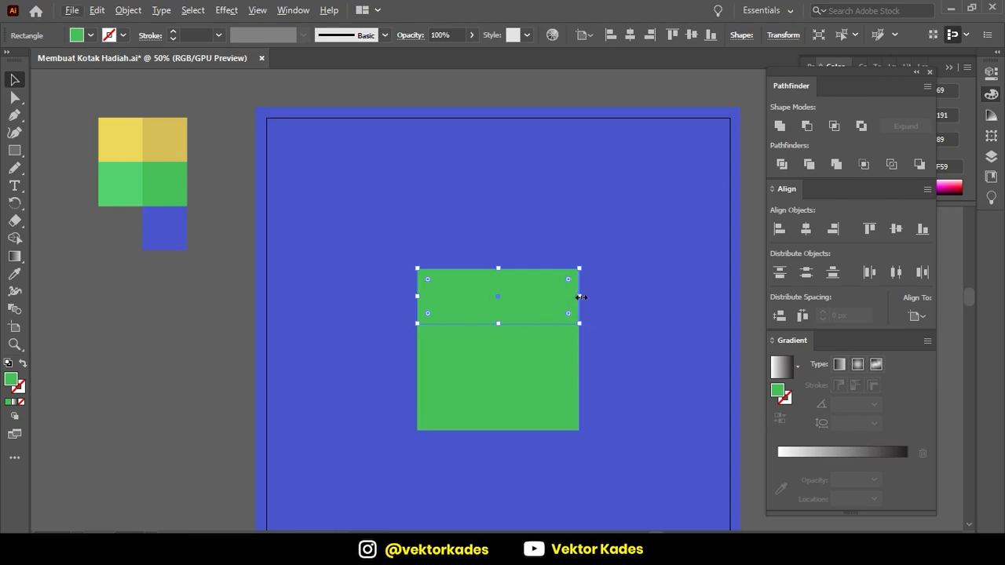
# Widen the lid rectangle symmetrically about its center so it slightly overhangs the box body on both sides.
pyautogui.moveTo(581, 296); pyautogui.dragTo(607, 297)
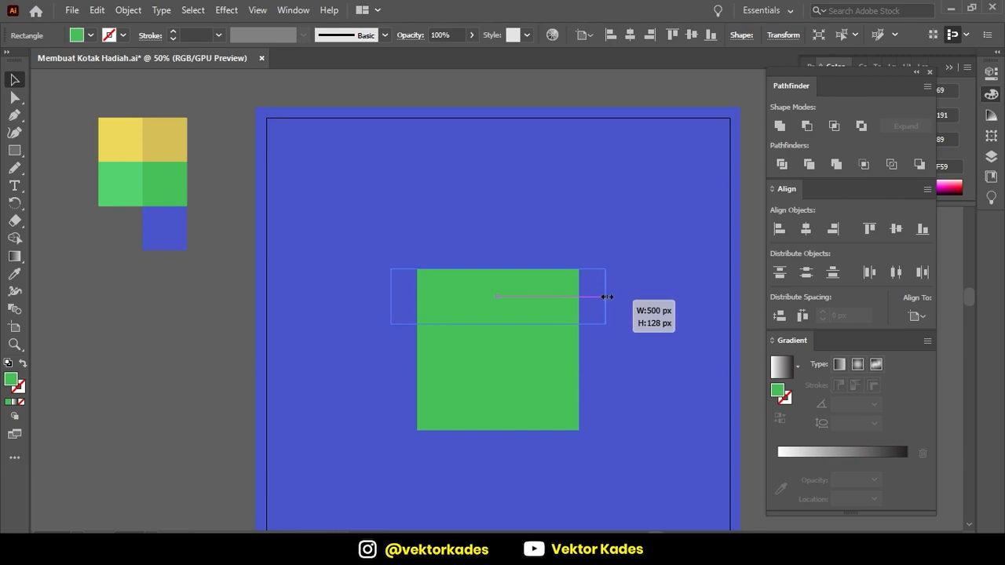
pyautogui.moveTo(607, 297)
pyautogui.mouseDown()
pyautogui.moveTo(628, 299)
pyautogui.moveTo(604, 297)
pyautogui.mouseUp()
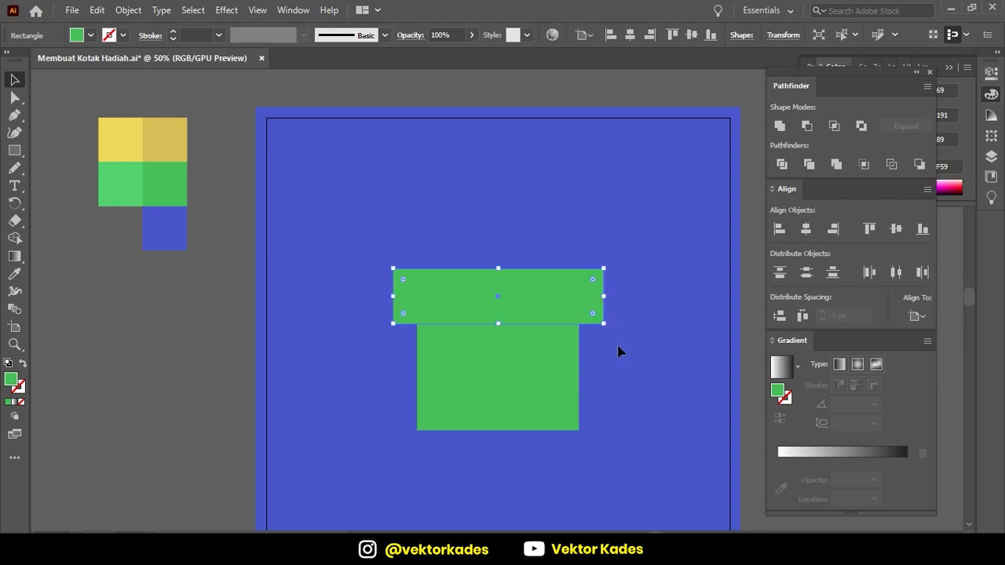
pyautogui.click(620, 382)
pyautogui.scroll(2, 547, 345)
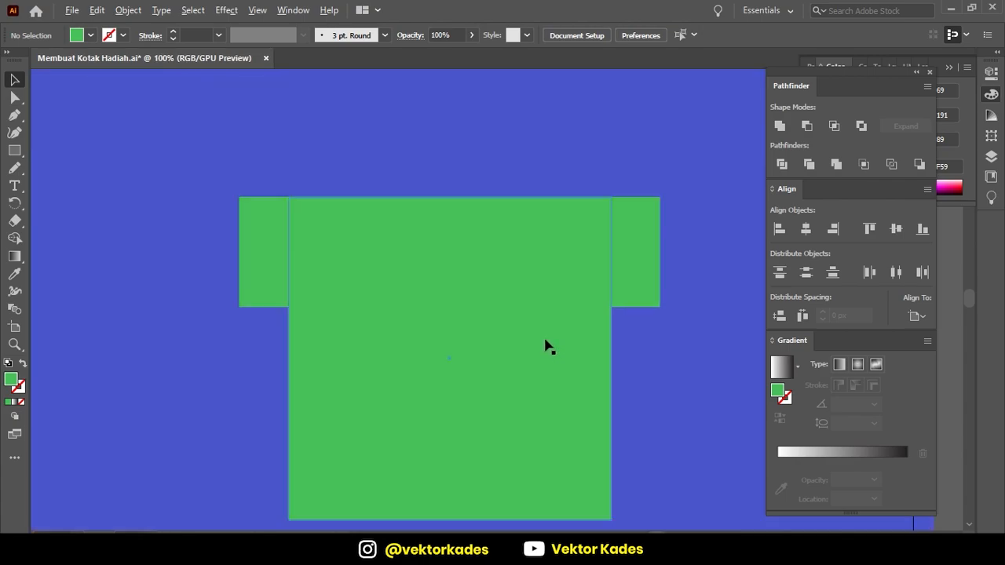
pyautogui.click(650, 276)
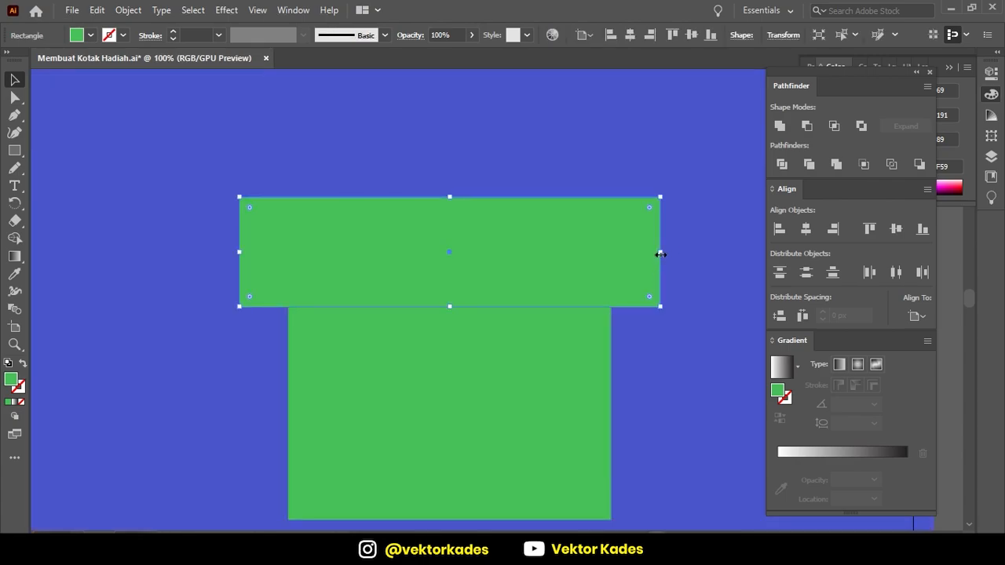
pyautogui.moveTo(660, 254); pyautogui.dragTo(652, 255)
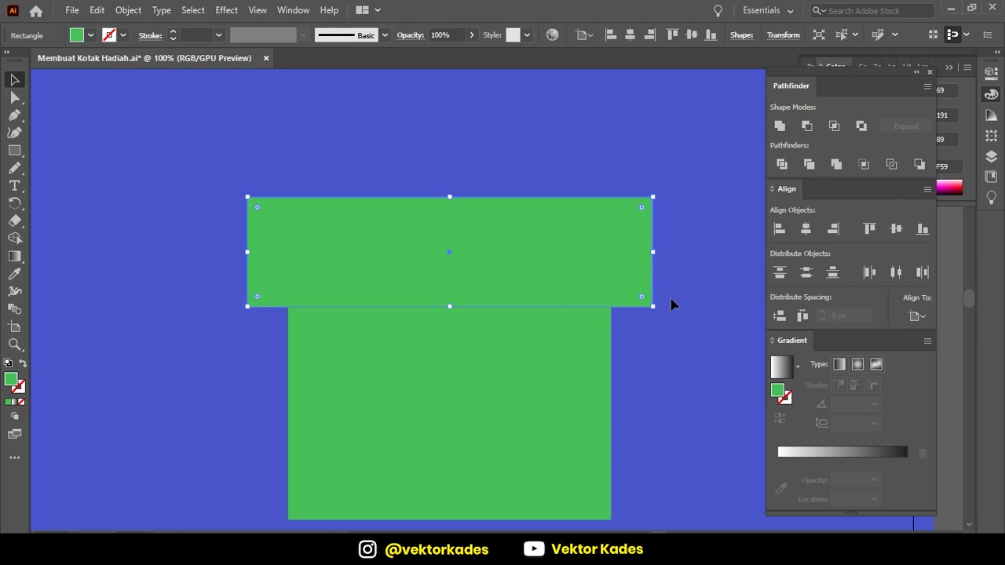
pyautogui.click(680, 344)
# Fill the lid rectangle with the lighter green sampled from the color swatches.
pyautogui.scroll(-3, 680, 345)
pyautogui.scroll(2, 681, 363)
pyautogui.click(662, 287)
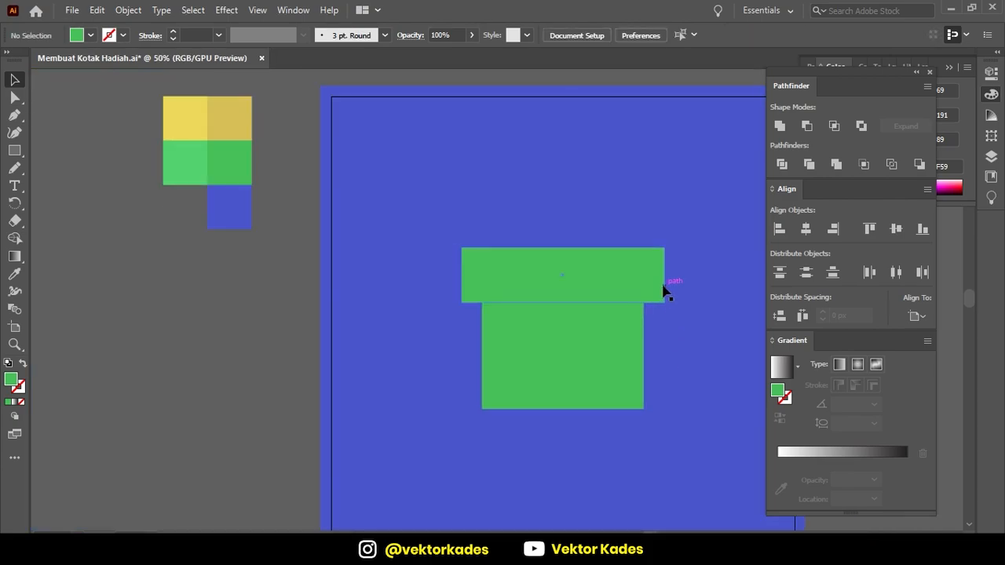
pyautogui.click(15, 274)
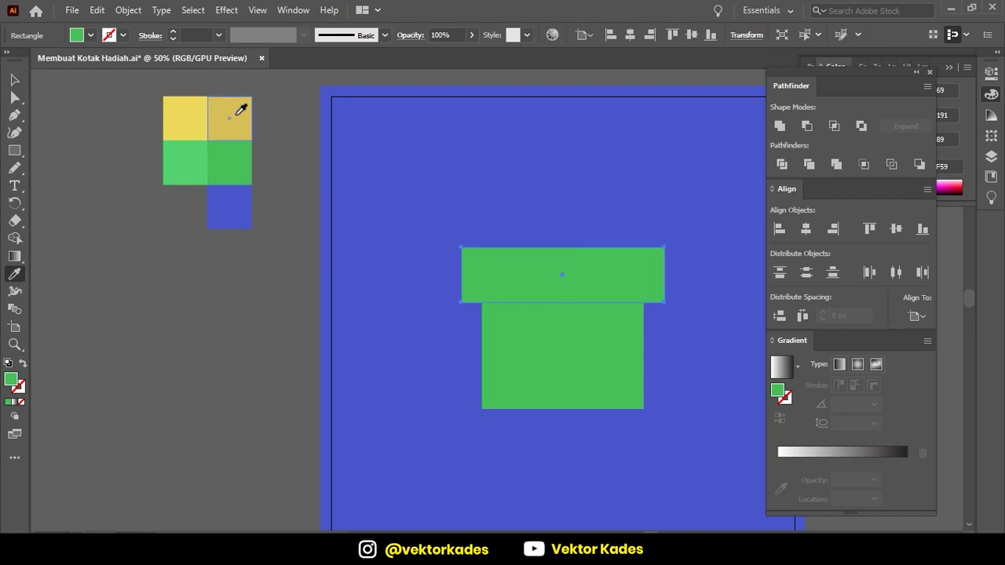
pyautogui.keyDown('ctrl'); pyautogui.click(192, 165); pyautogui.keyUp('ctrl')
pyautogui.click(190, 166)
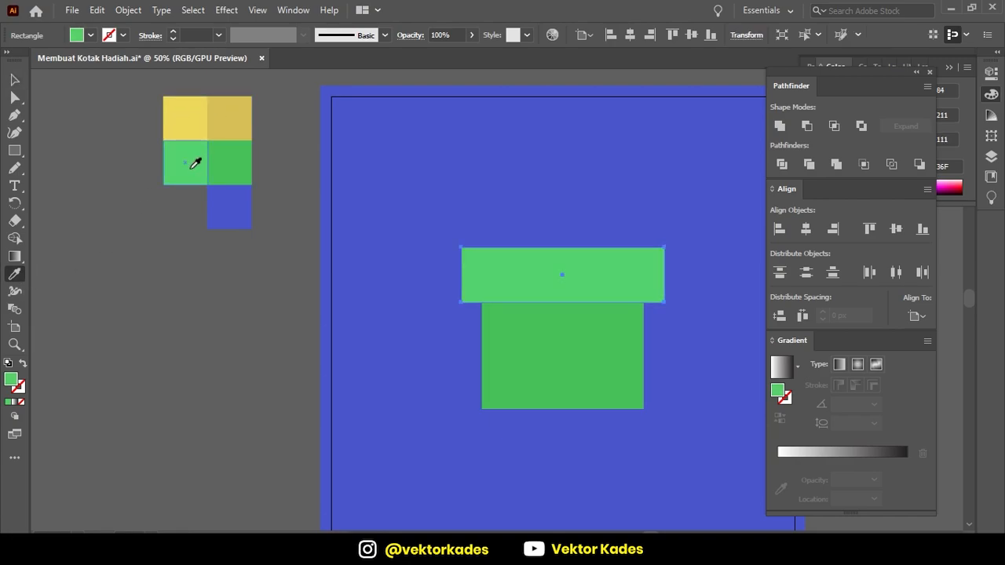
pyautogui.press('v')
pyautogui.click(395, 348)
# Duplicate the lid in place and narrow the copy symmetrically to a central ribbon section at the same height.
pyautogui.moveTo(692, 389); pyautogui.dragTo(617, 378)
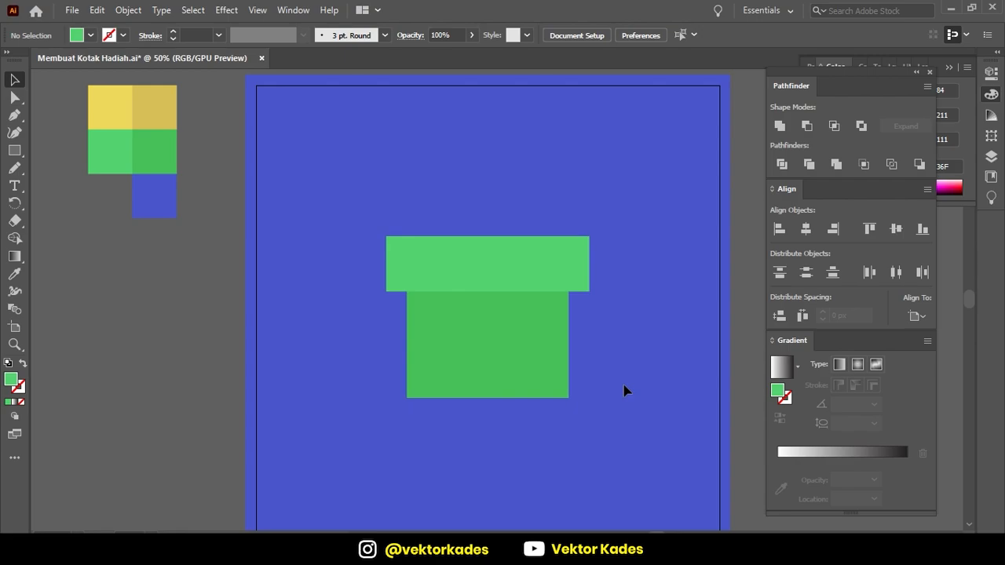
pyautogui.click(550, 286)
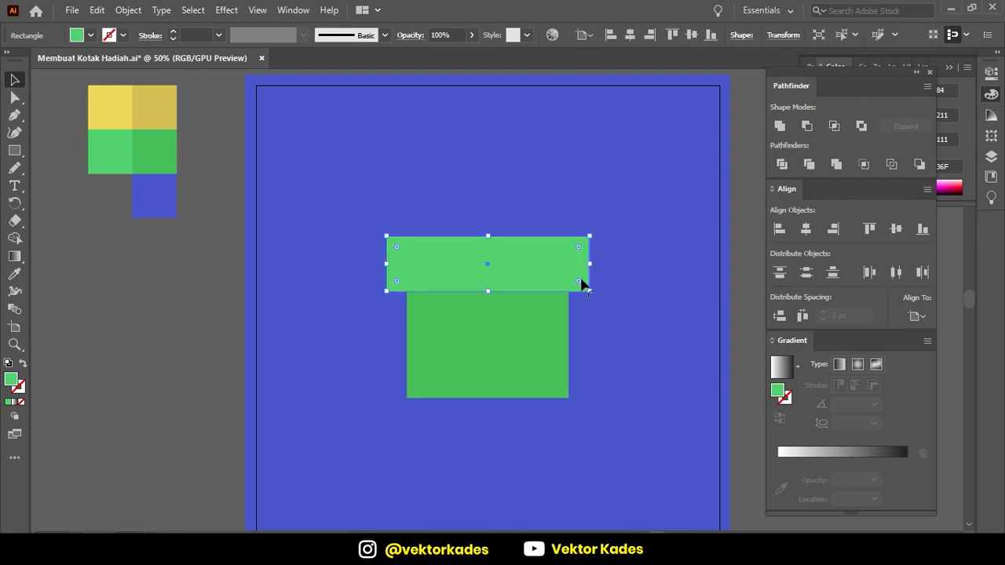
pyautogui.scroll(1, 508, 288)
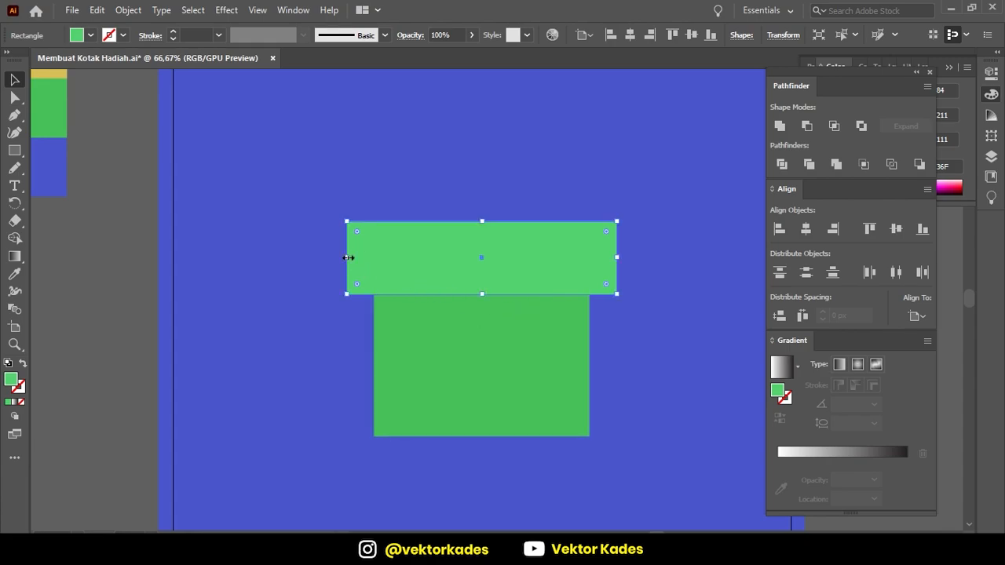
pyautogui.moveTo(348, 258); pyautogui.dragTo(426, 258)
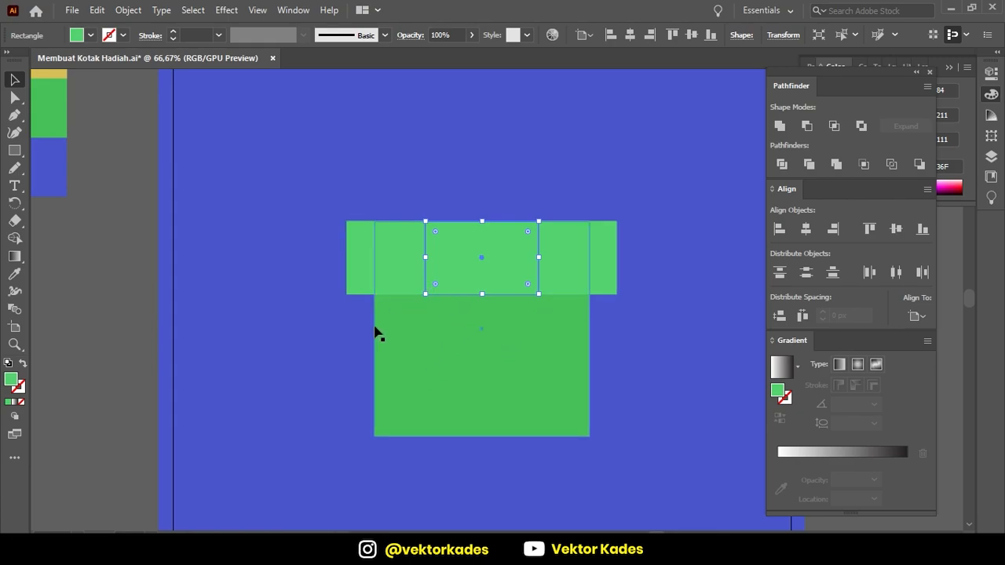
# Fill the lid's central ribbon section with the lighter yellow sampled from the color swatches.
pyautogui.scroll(-2, 248, 346)
pyautogui.scroll(2, 248, 343)
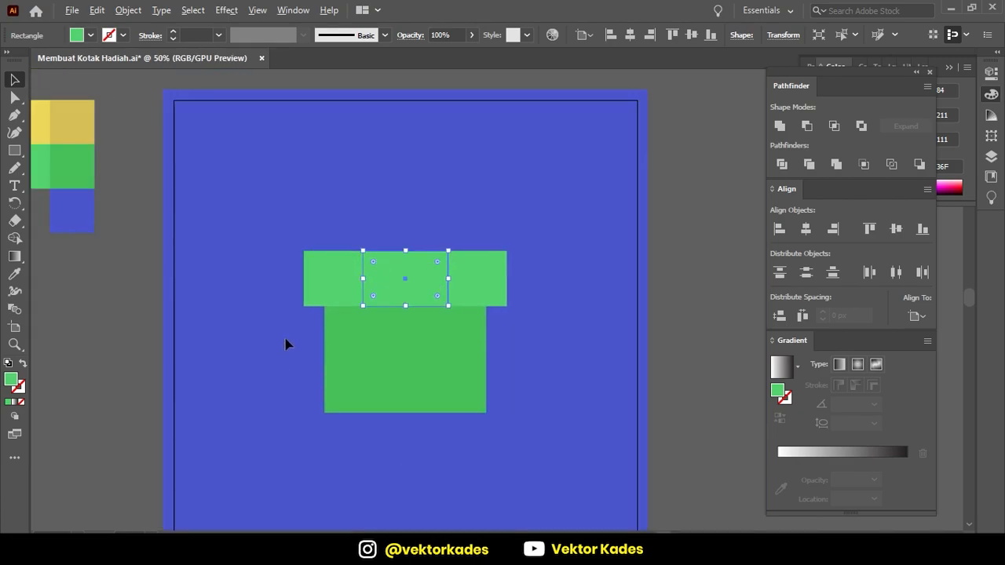
pyautogui.press('i')
pyautogui.moveTo(316, 347); pyautogui.dragTo(320, 347)
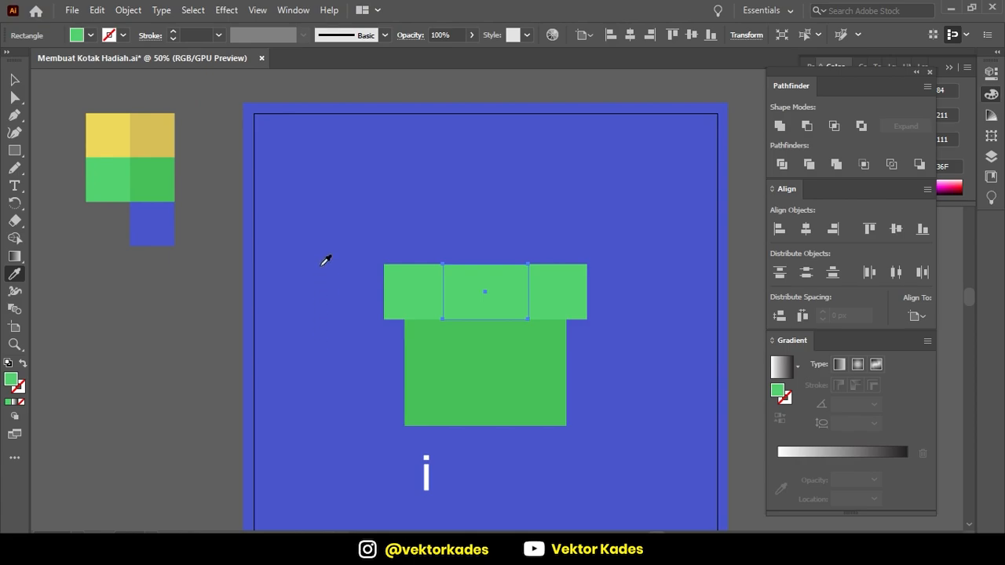
pyautogui.click(120, 133)
pyautogui.press('v')
pyautogui.hotkey('ctrl', 'shift', 'a')
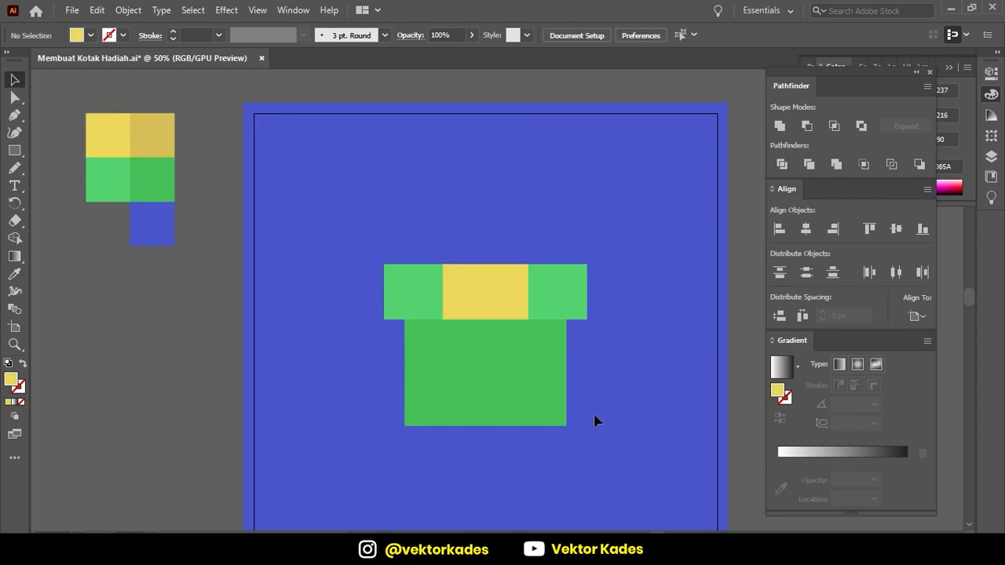
# Duplicate the lid's yellow ribbon section in place and move the copy onto the box body, flush against the lid's lower edge.
pyautogui.scroll(1, 542, 402)
pyautogui.click(487, 280)
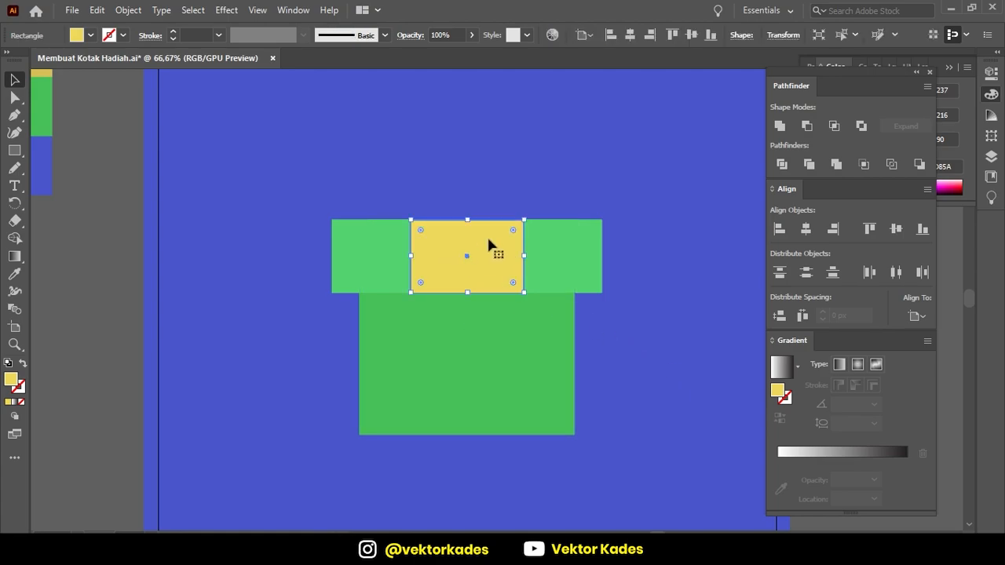
pyautogui.hotkey('ctrl', 'c')
pyautogui.hotkey('ctrl', 'f')
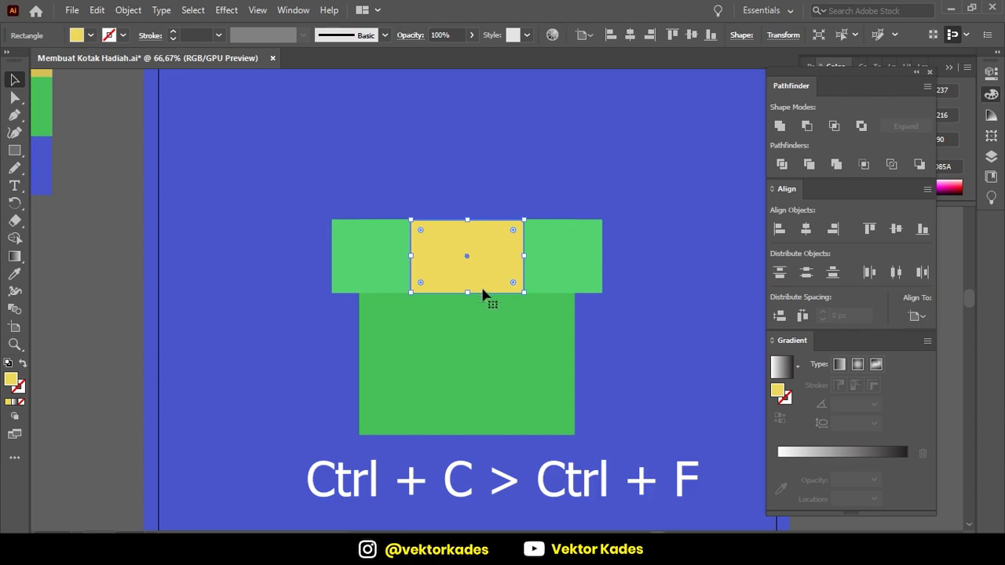
pyautogui.scroll(1, 482, 289)
pyautogui.moveTo(494, 232); pyautogui.dragTo(483, 342)
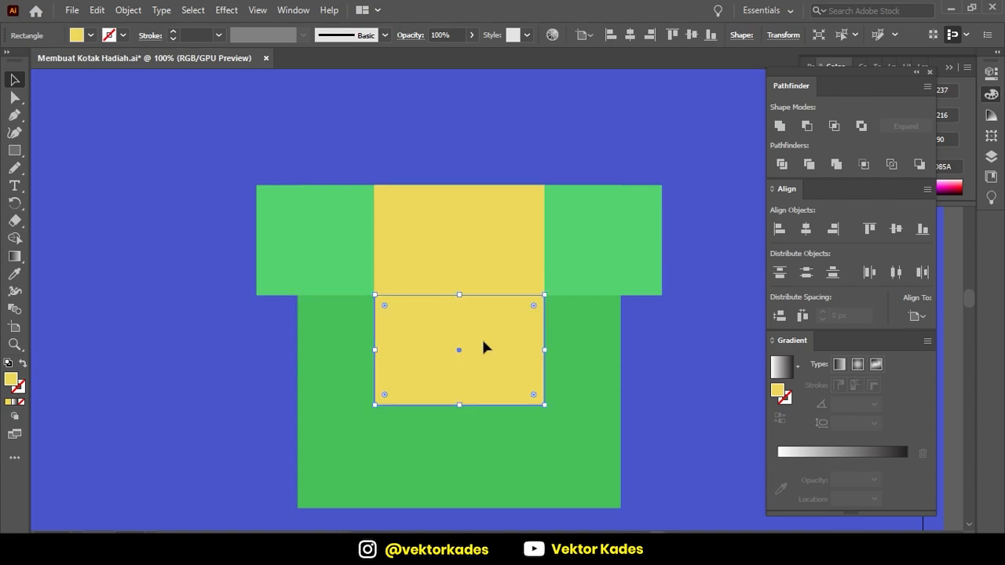
pyautogui.click(673, 378)
# Narrow the body's ribbon copy symmetrically about its center so it is slimmer than the lid's ribbon section.
pyautogui.click(479, 321)
pyautogui.hotkey('ctrl', '=')
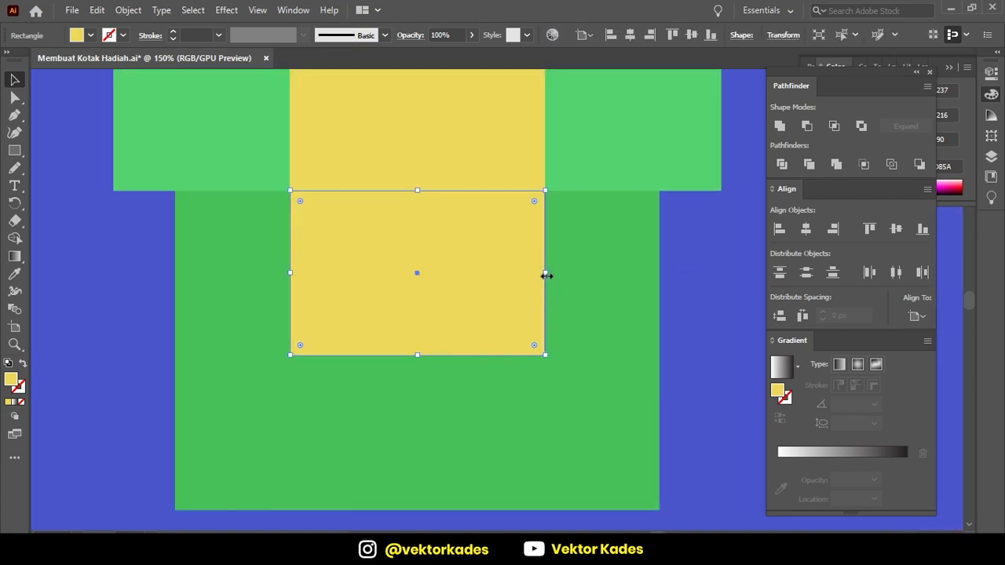
pyautogui.moveTo(547, 275); pyautogui.dragTo(507, 276)
pyautogui.hotkey('ctrl', '-')
pyautogui.hotkey('ctrl', '-')
pyautogui.hotkey('ctrl', 'shift', 'a')
pyautogui.hotkey('ctrl', '1')
# Extend the body's ribbon section downward to the bottom edge of the box body.
pyautogui.click(467, 305)
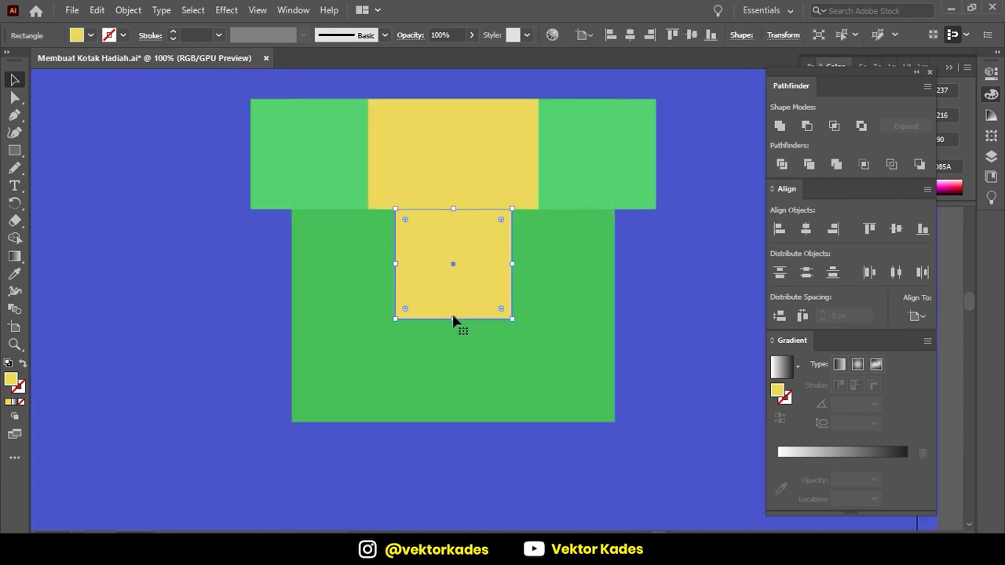
pyautogui.moveTo(453, 318); pyautogui.dragTo(452, 421)
pyautogui.click(683, 361)
pyautogui.scroll(-3, 682, 356)
pyautogui.moveTo(676, 360); pyautogui.dragTo(620, 363)
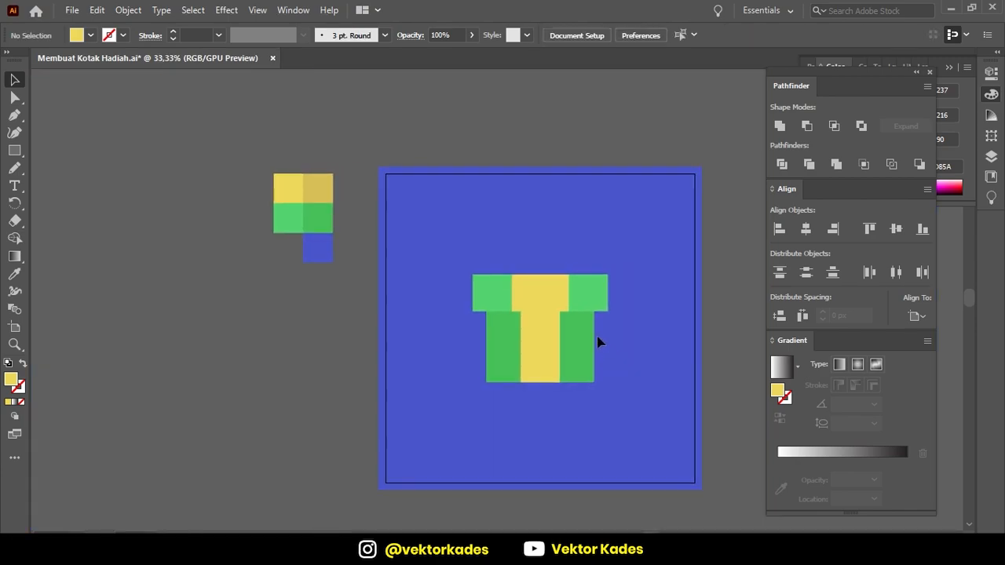
# Fill the body's ribbon section with the darker yellow sampled from the color swatches.
pyautogui.scroll(2, 596, 337)
pyautogui.click(506, 352)
pyautogui.moveTo(370, 341); pyautogui.dragTo(504, 366)
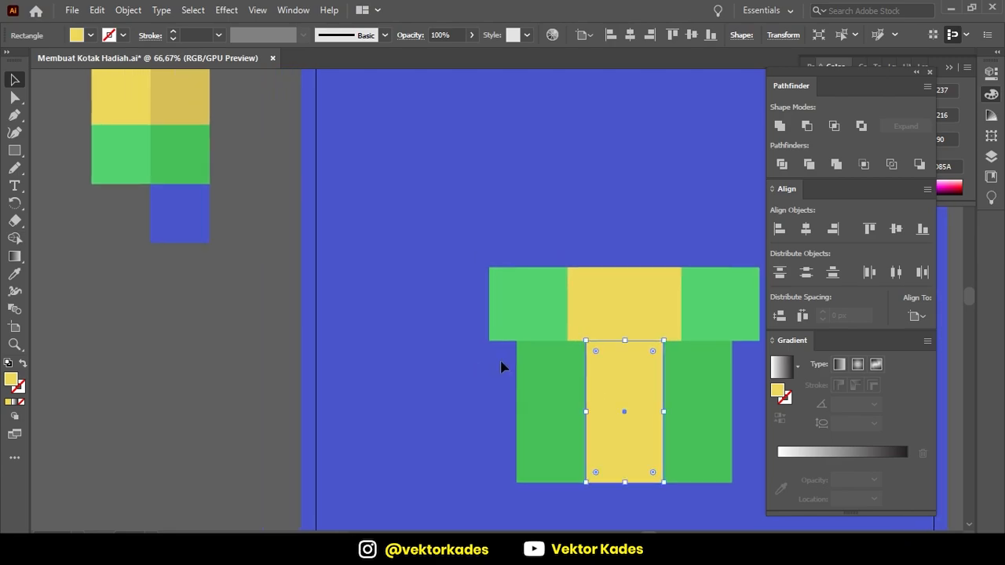
pyautogui.press('i')
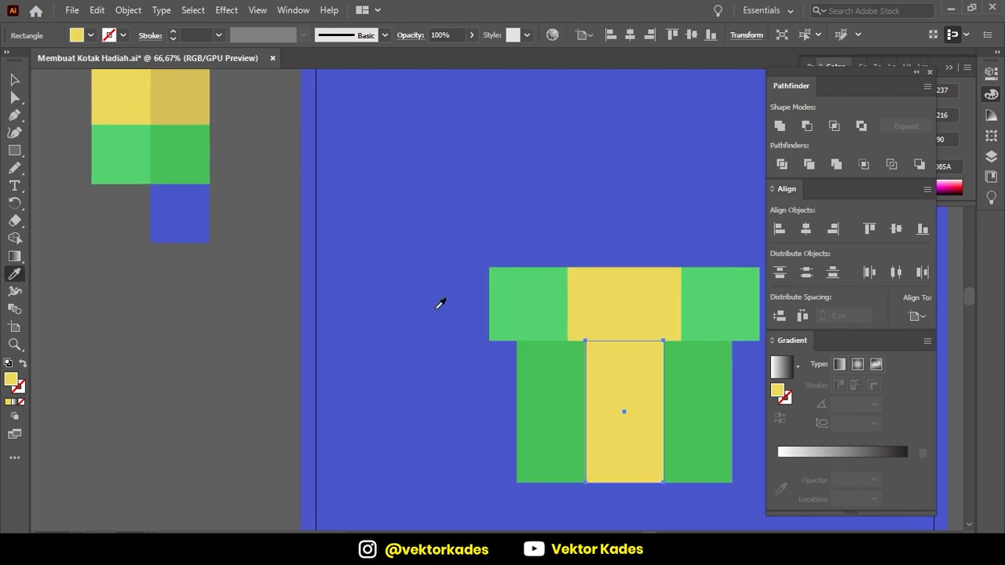
pyautogui.click(195, 105)
pyautogui.press('v')
pyautogui.click(489, 377)
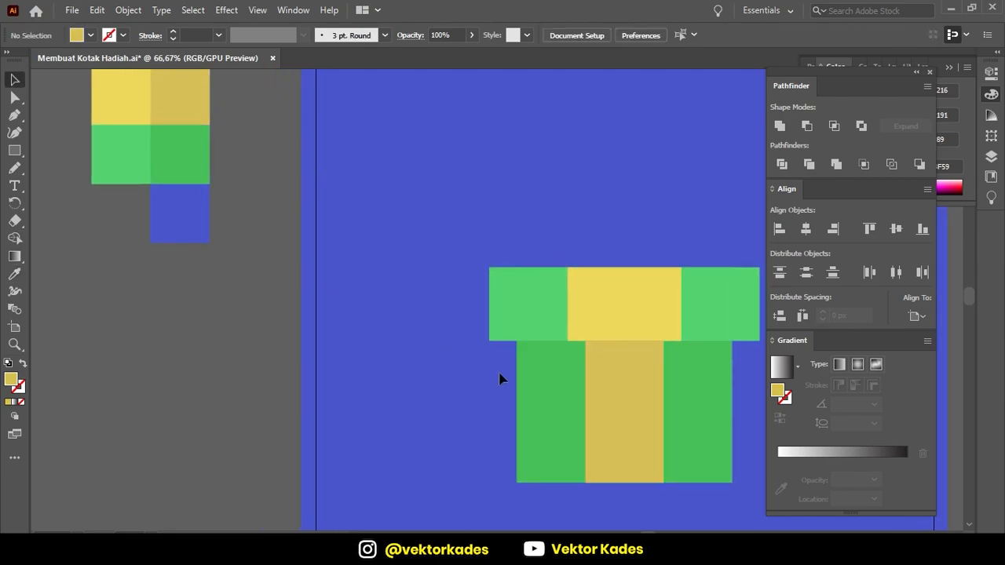
pyautogui.moveTo(489, 377); pyautogui.dragTo(325, 336)
pyautogui.keyDown('alt'); pyautogui.scroll(-2, 633, 374); pyautogui.keyUp('alt')
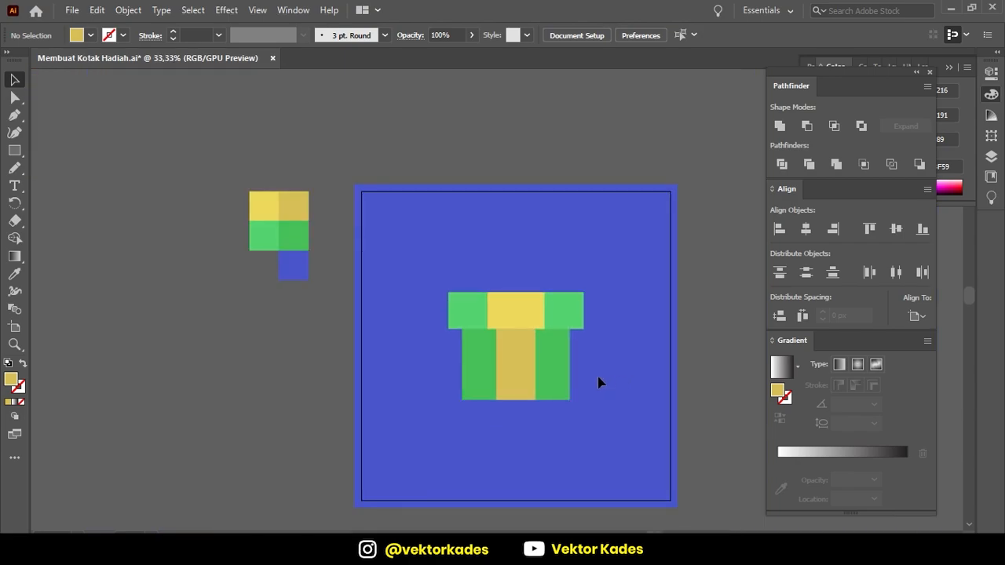
pyautogui.keyDown('alt'); pyautogui.scroll(1, 620, 382); pyautogui.keyUp('alt')
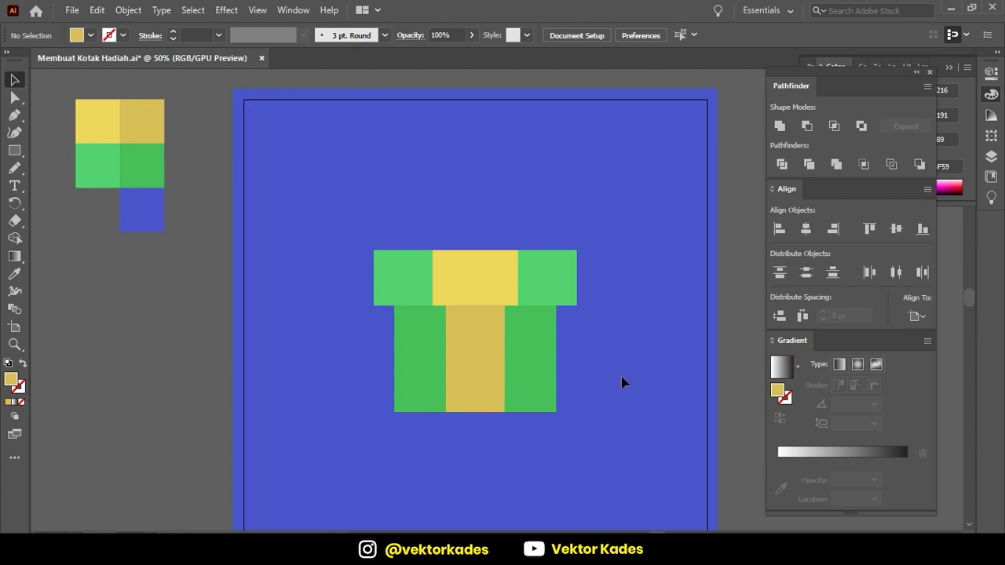
pyautogui.keyDown('alt'); pyautogui.scroll(1, 460, 274); pyautogui.keyUp('alt')
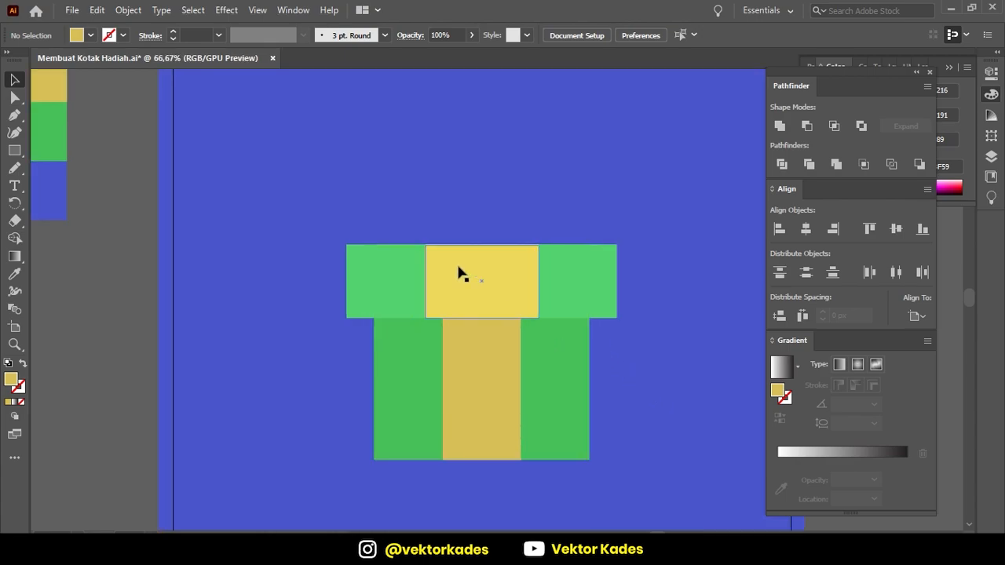
pyautogui.keyDown('alt'); pyautogui.scroll(2, 491, 246); pyautogui.keyUp('alt')
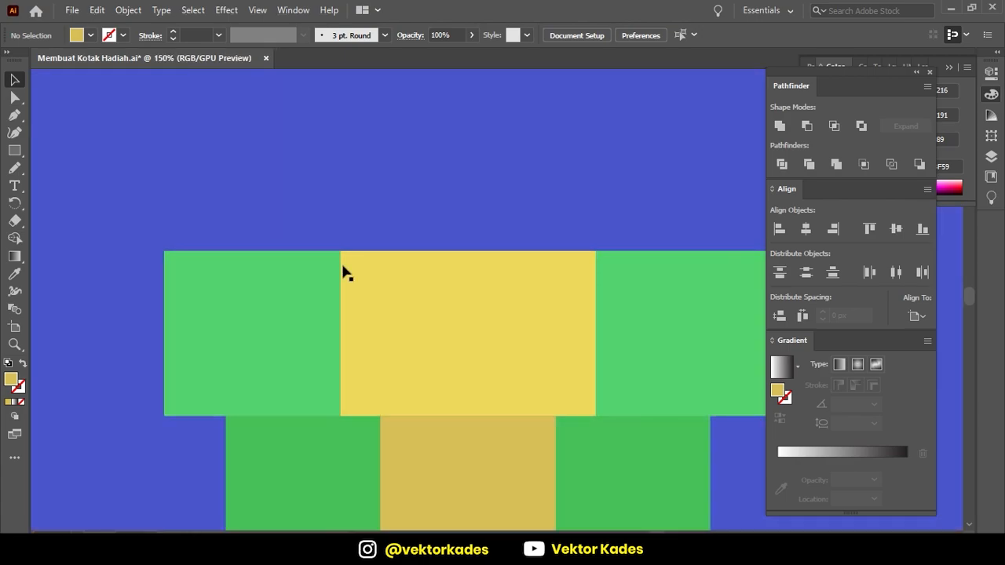
pyautogui.keyDown('alt'); pyautogui.scroll(-3, 507, 274); pyautogui.keyUp('alt')
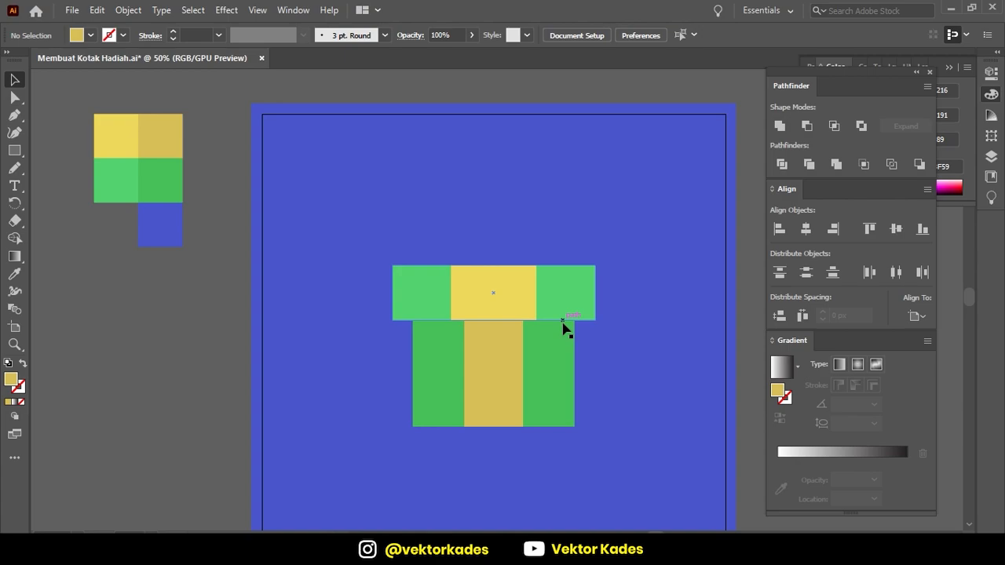
# Draw a rectangle about 140 by 78 px above the lid, centered on the left edge of the lid's ribbon section.
pyautogui.keyDown('alt'); pyautogui.scroll(3, 496, 279); pyautogui.keyUp('alt')
pyautogui.press('m')
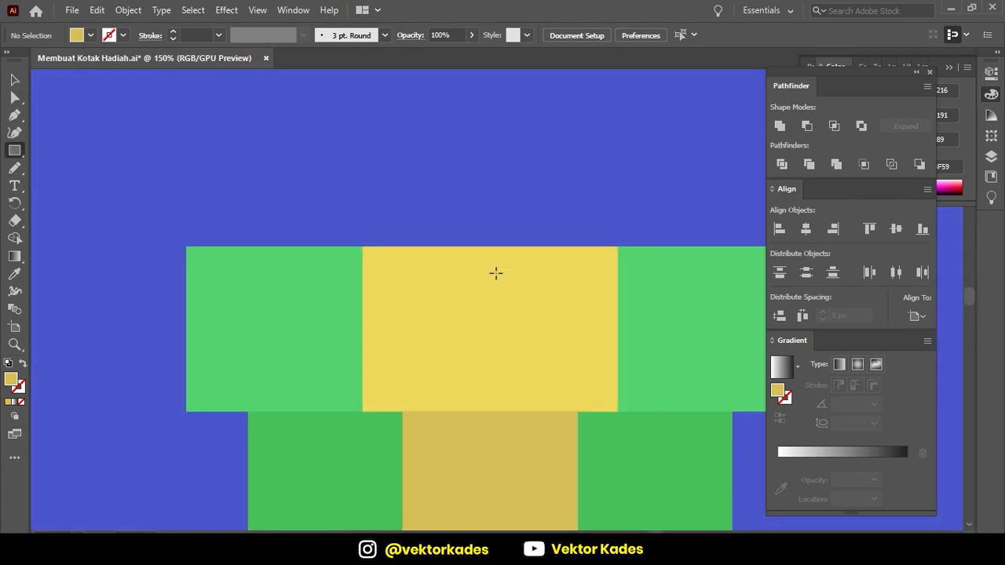
pyautogui.keyDown('alt'); pyautogui.scroll(-2, 512, 229); pyautogui.keyUp('alt')
pyautogui.moveTo(639, 247); pyautogui.dragTo(351, 233)
pyautogui.moveTo(339, 183); pyautogui.dragTo(506, 310)
pyautogui.keyDown('alt'); pyautogui.scroll(2, 312, 246); pyautogui.keyUp('alt')
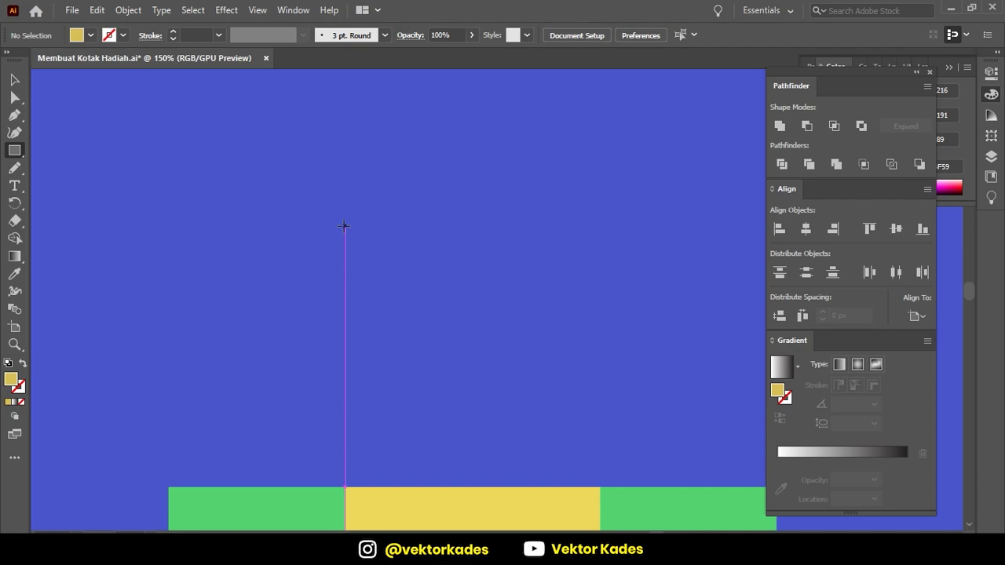
pyautogui.moveTo(344, 226)
pyautogui.mouseDown()
pyautogui.moveTo(471, 294)
pyautogui.moveTo(436, 276)
pyautogui.mouseUp()
pyautogui.hotkey('alt', 'v')
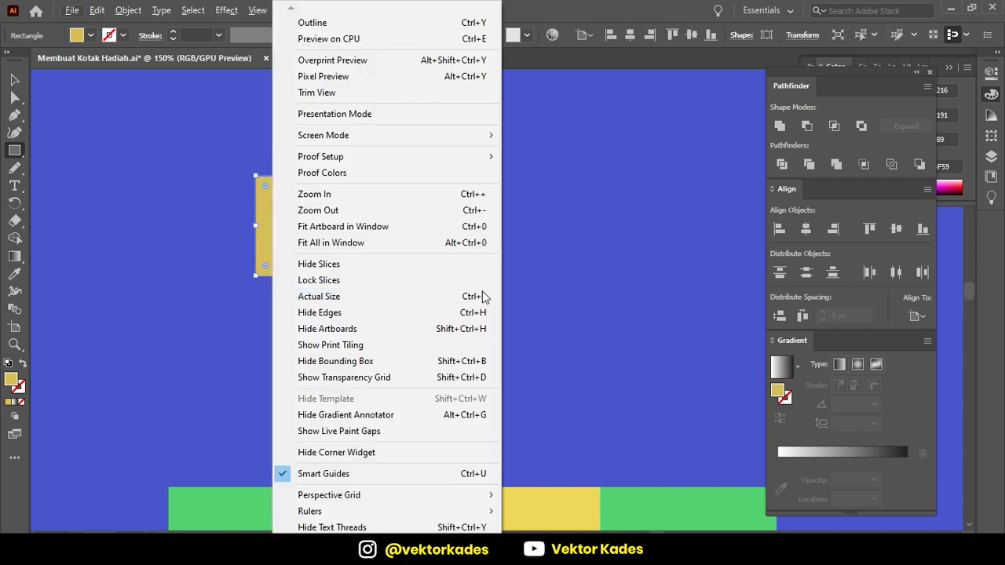
pyautogui.click(484, 293)
# Fill the new rectangle above the lid with the lighter yellow sampled from the lid's ribbon section.
pyautogui.press('v')
pyautogui.scroll(-3, 486, 293)
pyautogui.moveTo(506, 246); pyautogui.dragTo(476, 306)
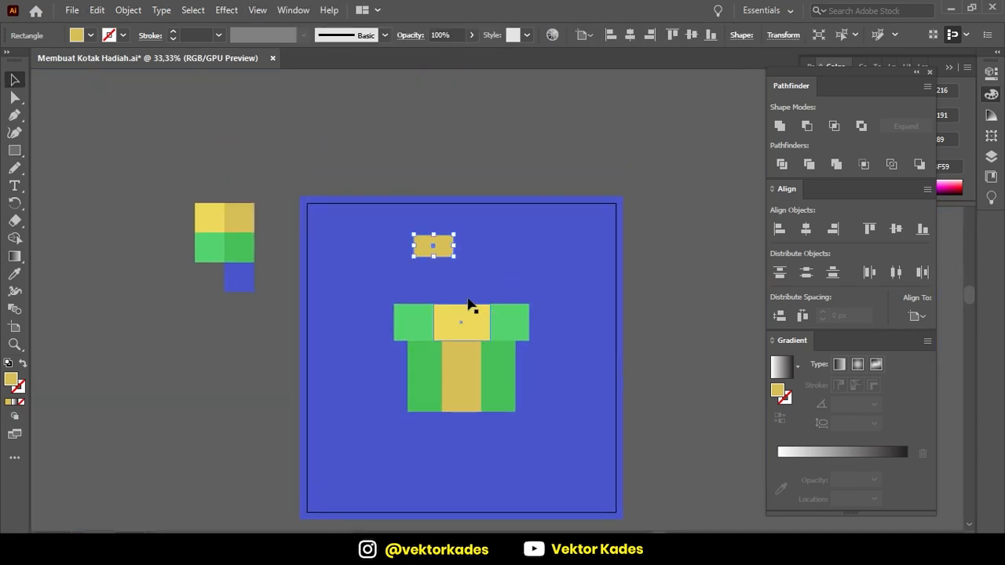
pyautogui.scroll(4, 446, 256)
pyautogui.moveTo(420, 249); pyautogui.dragTo(419, 299)
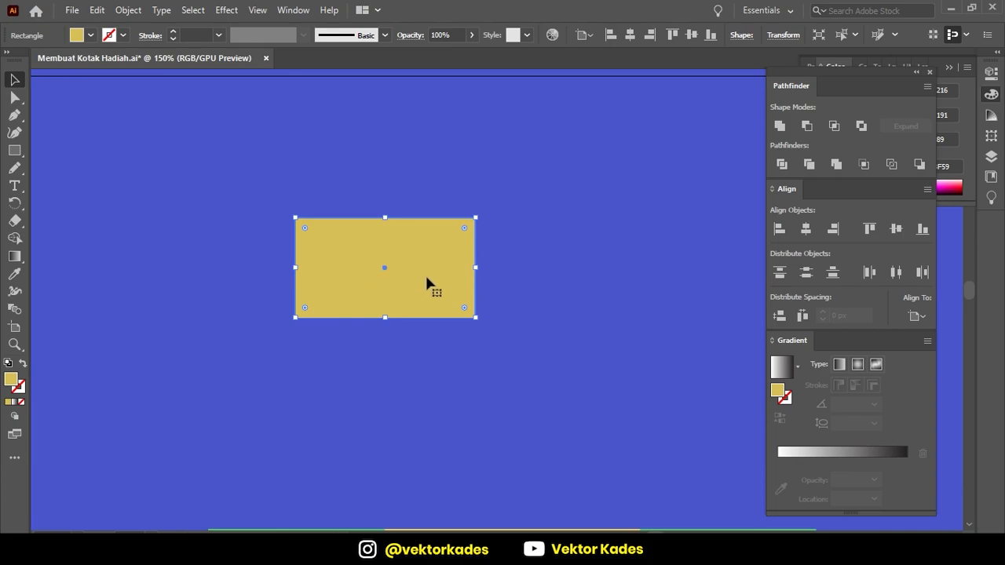
pyautogui.hotkey('ctrl', '1')
pyautogui.scroll(-3, 562, 235)
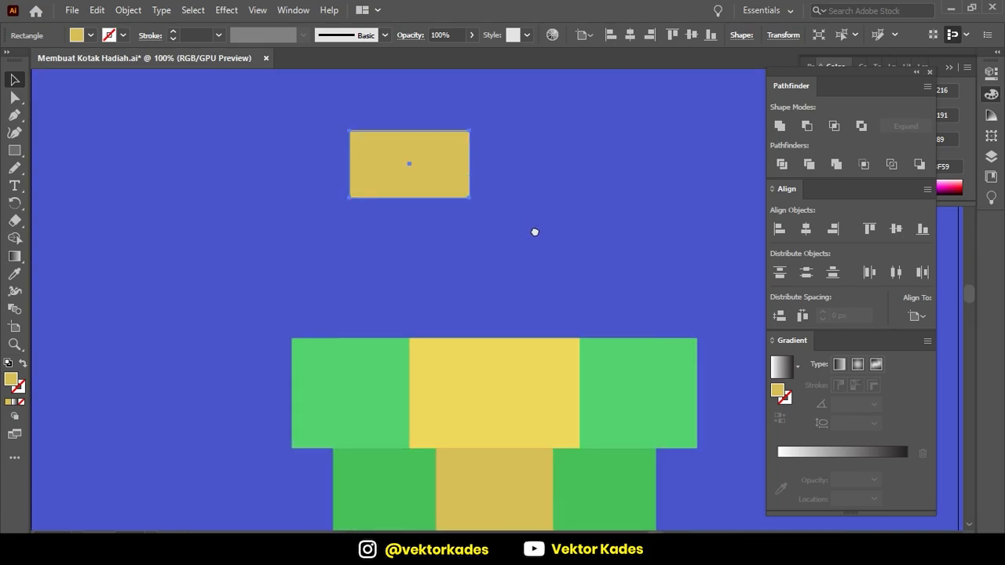
pyautogui.scroll(1, 533, 227)
pyautogui.press('i')
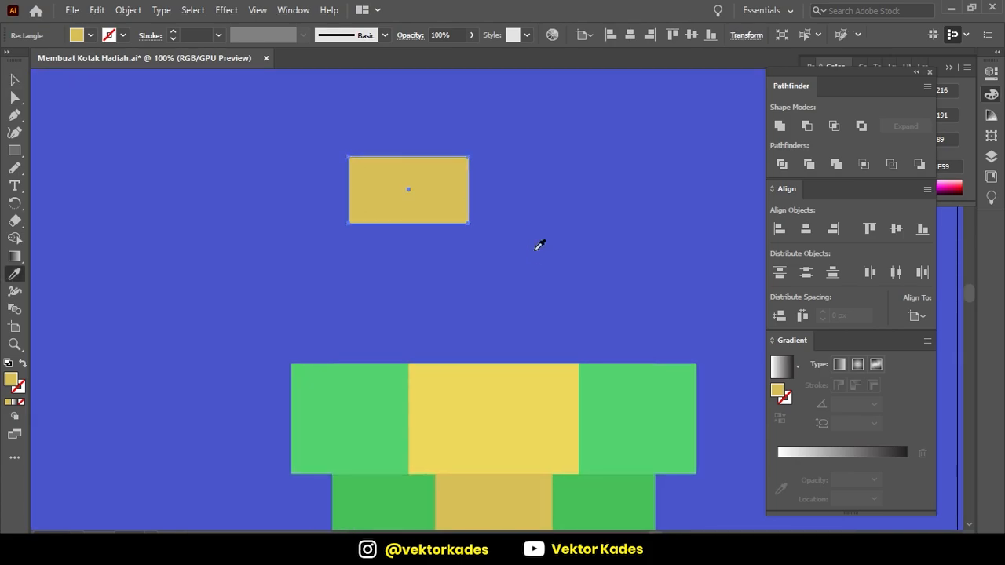
pyautogui.click(460, 390)
pyautogui.press('v')
pyautogui.click(532, 280)
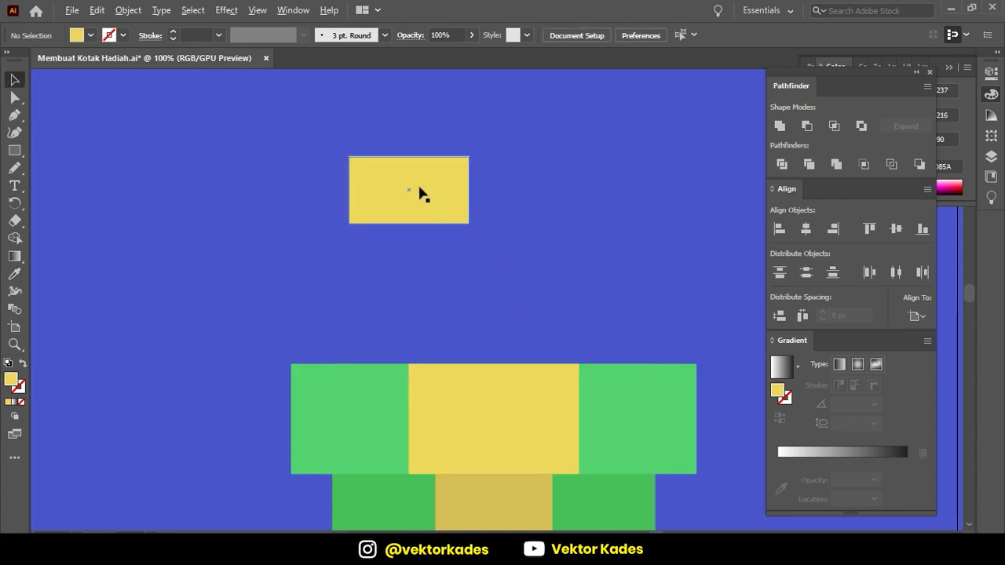
# Select the yellow rectangle above the lid and switch to the Direct Selection tool for editing its anchor points.
pyautogui.scroll(1, 418, 189)
pyautogui.click(411, 203)
pyautogui.scroll(1, 345, 158)
pyautogui.moveTo(348, 156); pyautogui.dragTo(360, 231)
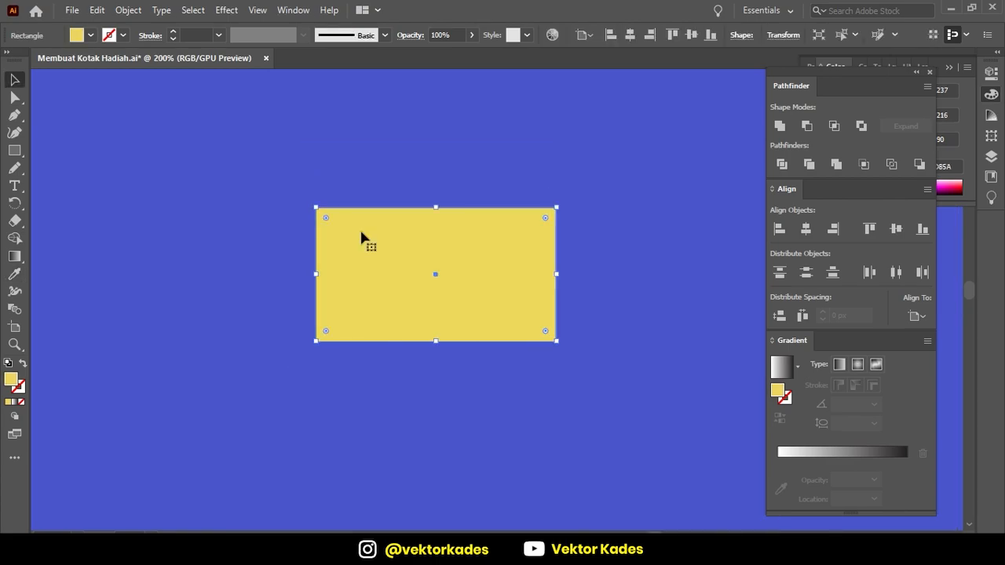
pyautogui.scroll(1, 364, 249)
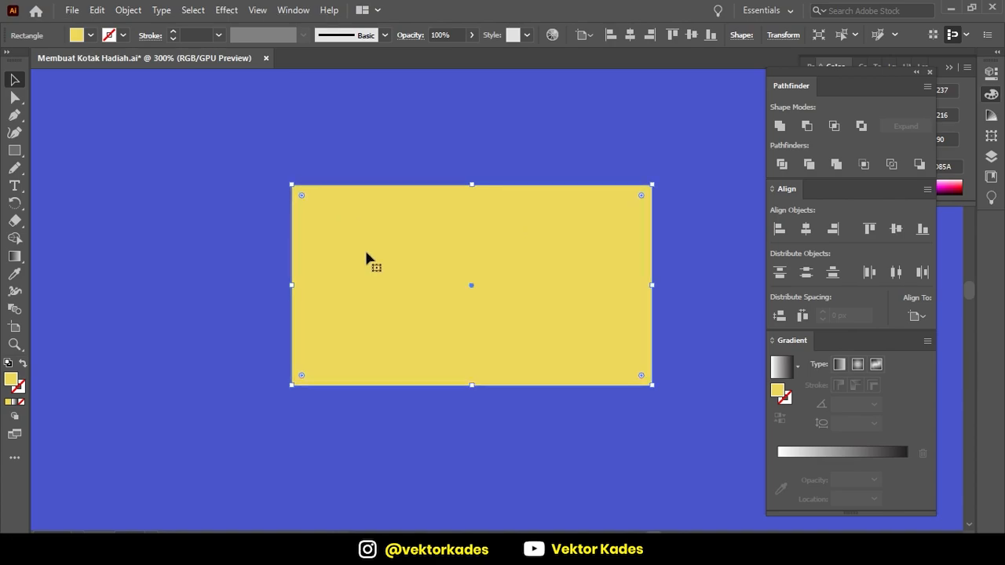
pyautogui.press('a')
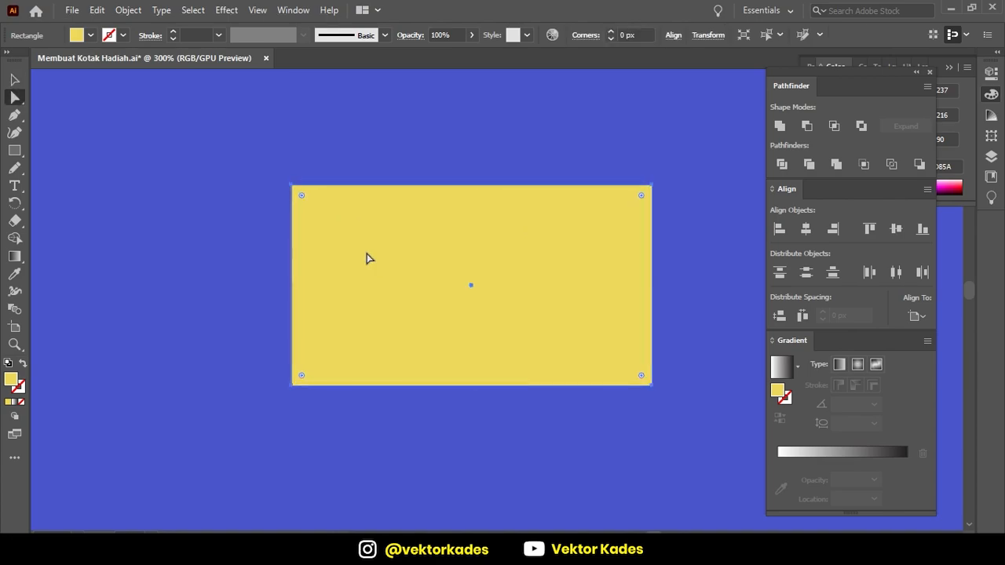
pyautogui.click(11, 98)
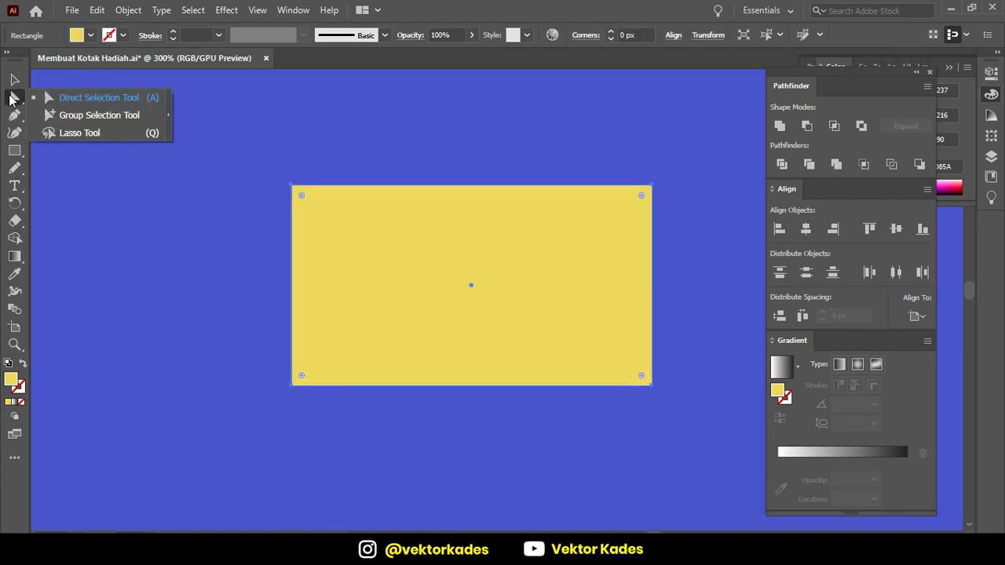
pyautogui.click(111, 96)
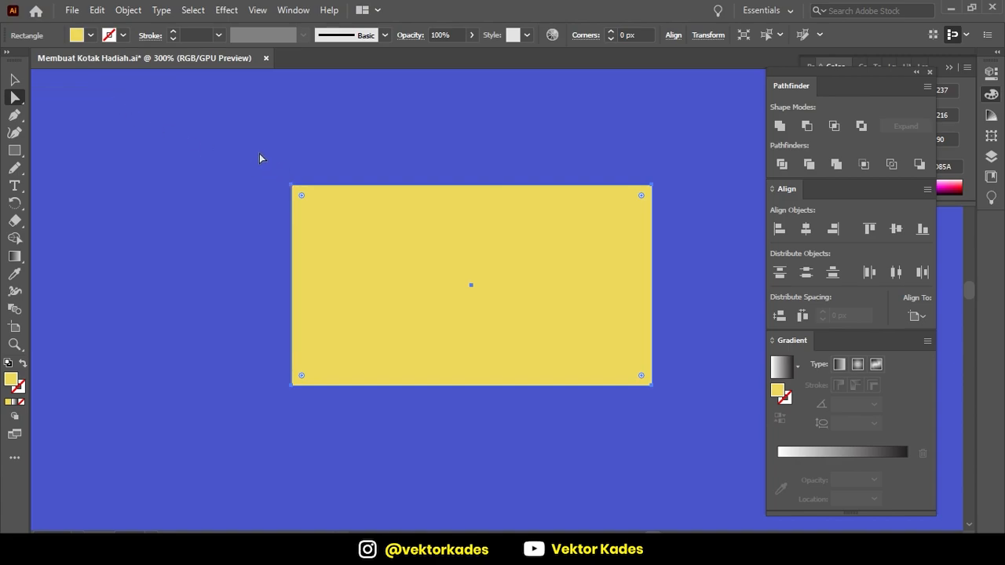
pyautogui.moveTo(218, 119); pyautogui.dragTo(318, 233)
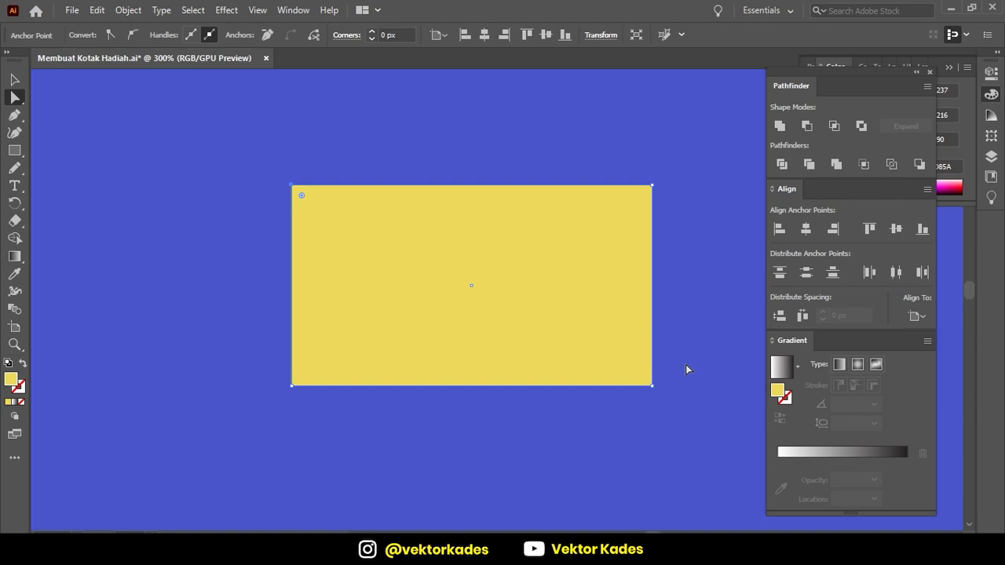
pyautogui.click(652, 186)
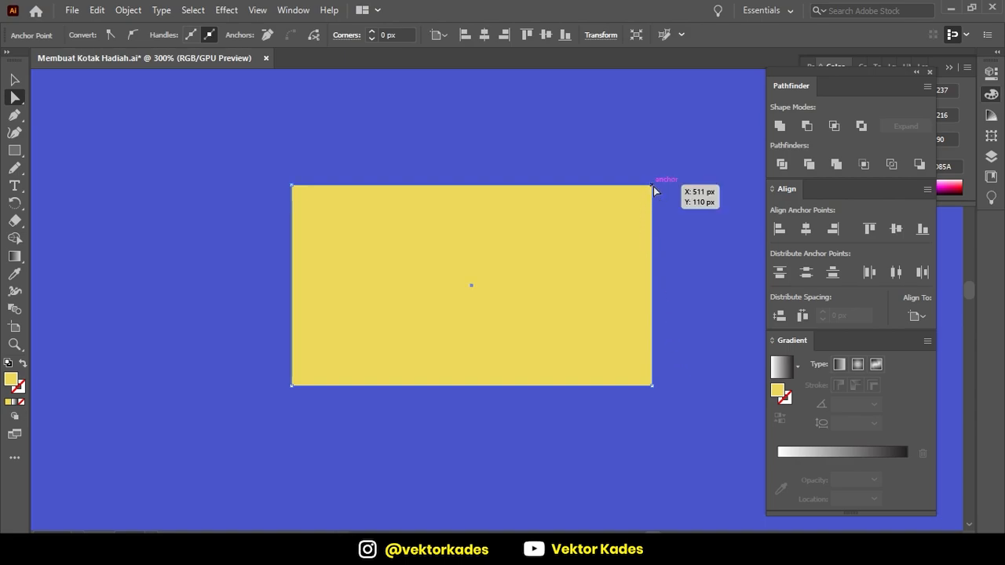
pyautogui.click(292, 385)
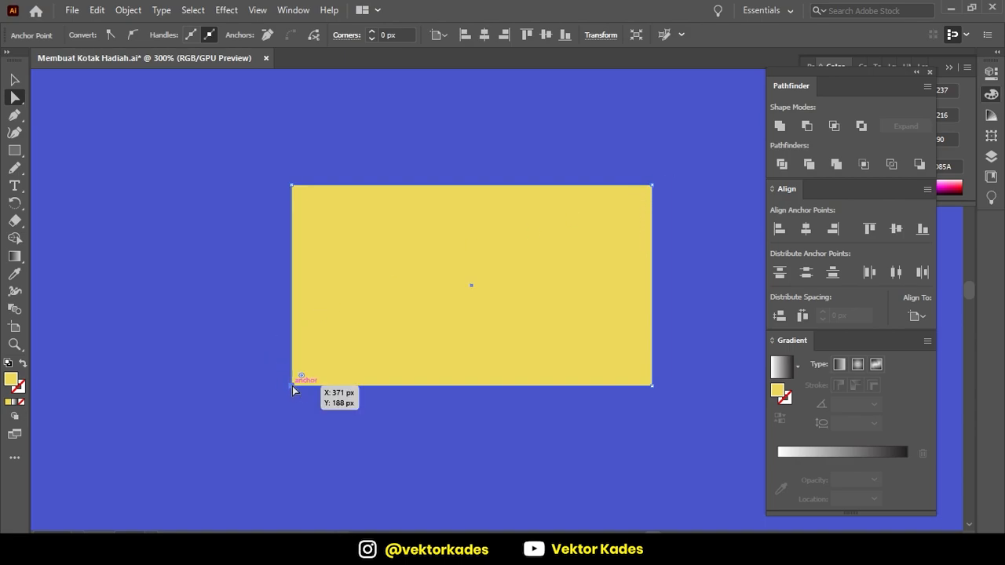
pyautogui.click(652, 386)
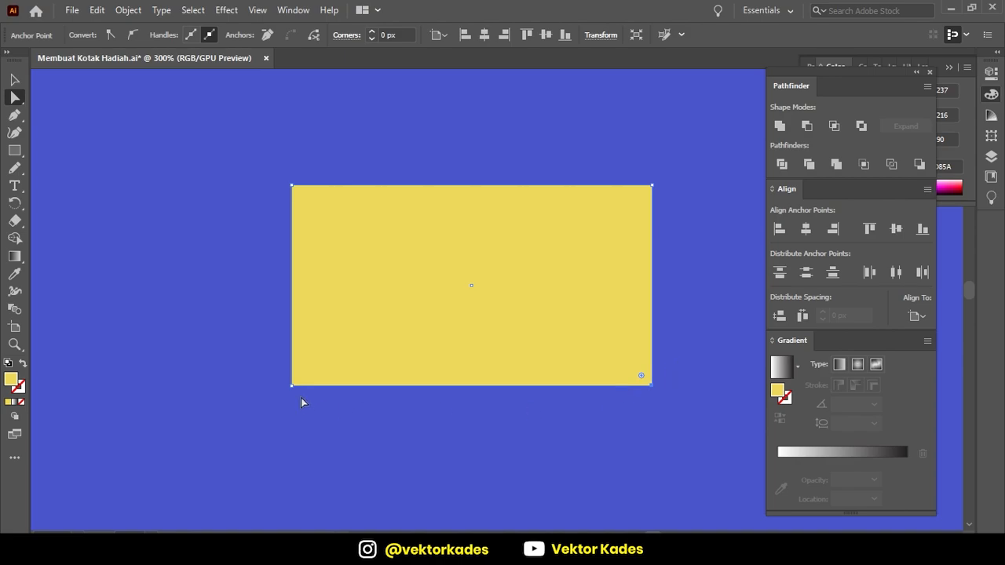
pyautogui.moveTo(275, 368); pyautogui.dragTo(346, 422)
pyautogui.moveTo(680, 228); pyautogui.dragTo(679, 233)
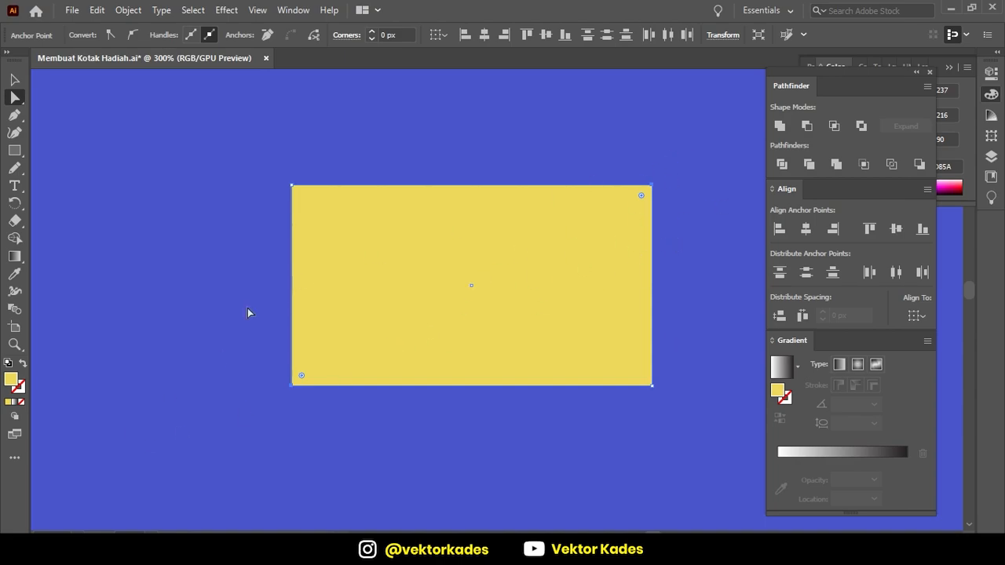
pyautogui.moveTo(693, 355); pyautogui.dragTo(516, 457)
pyautogui.click(267, 350)
# Select the upper-left and lower-right anchor points of the yellow rectangle above the lid.
pyautogui.click(506, 344)
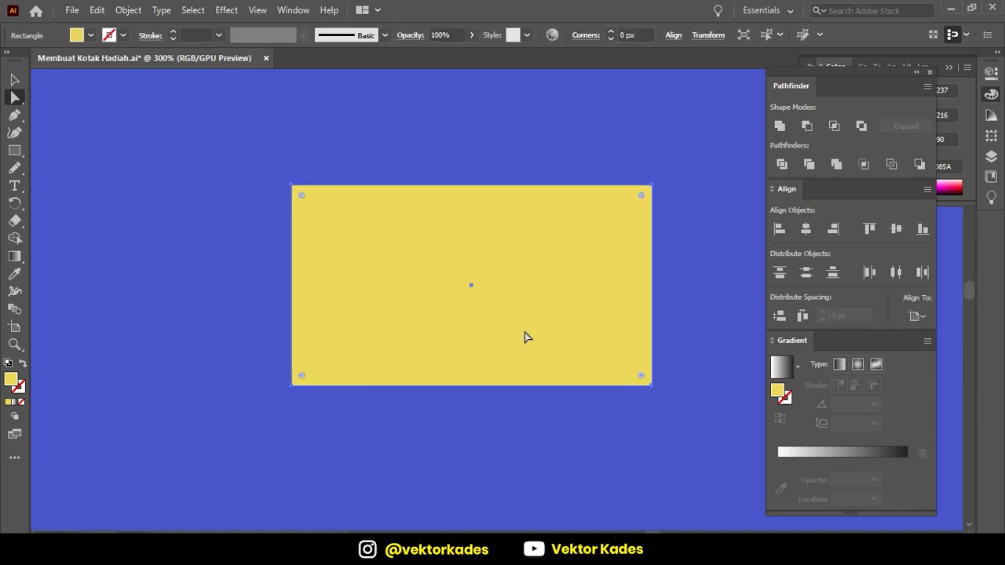
pyautogui.press('s')
pyautogui.press('a')
pyautogui.moveTo(257, 159); pyautogui.dragTo(343, 223)
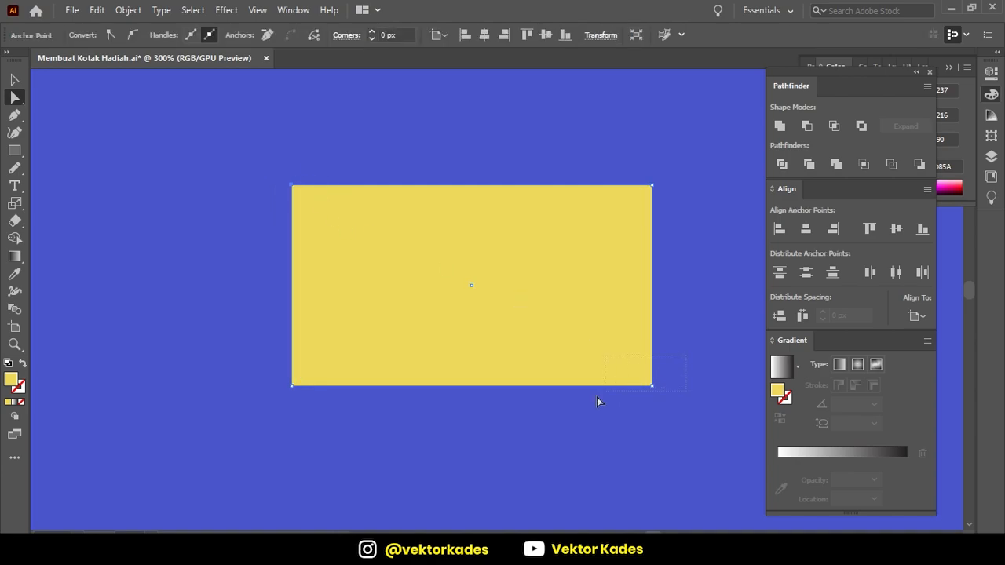
pyautogui.moveTo(569, 414); pyautogui.dragTo(569, 414)
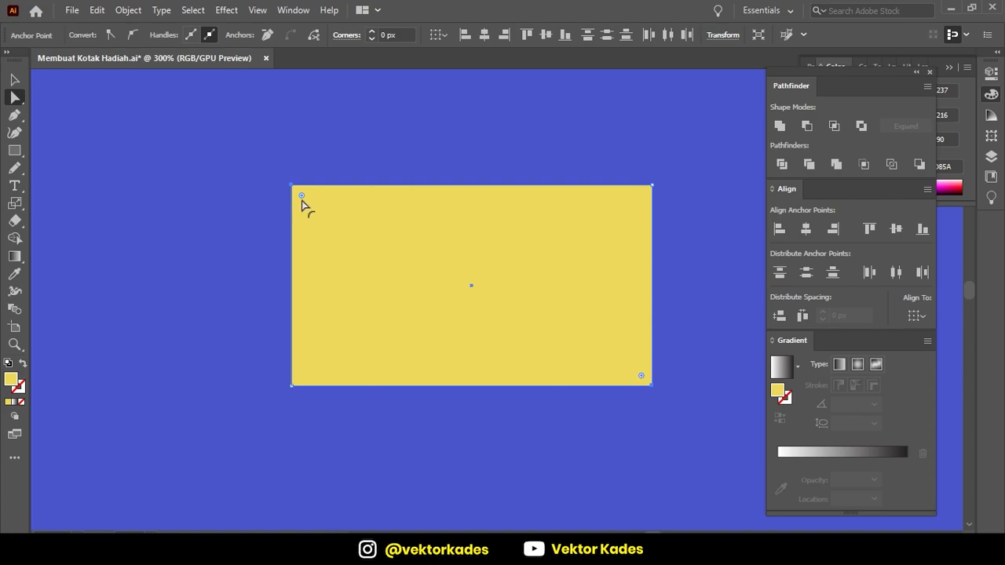
# Try rounding the two selected opposite corners with a radius of about 14 px.
pyautogui.moveTo(303, 197); pyautogui.dragTo(334, 222)
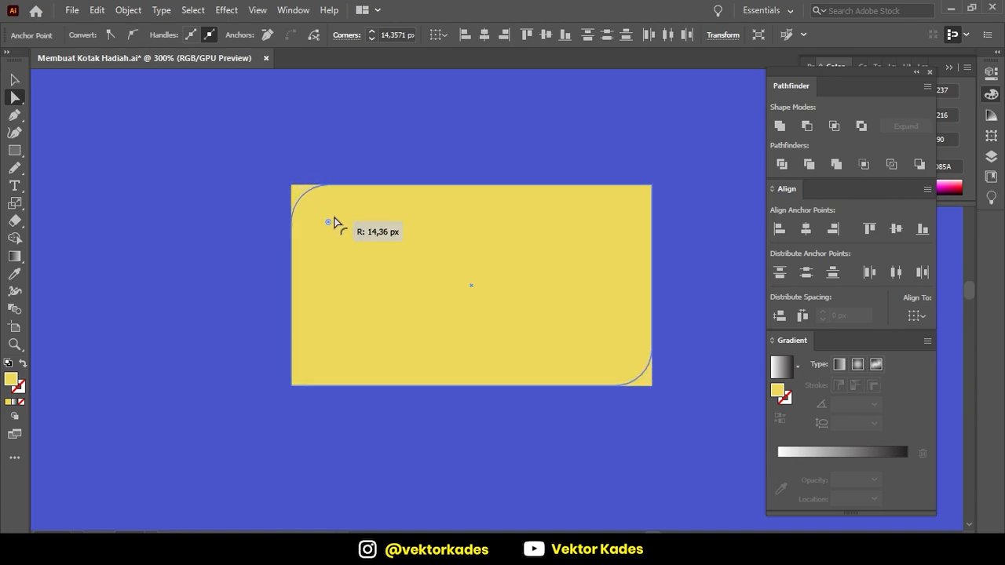
pyautogui.moveTo(334, 222); pyautogui.dragTo(336, 224)
pyautogui.hotkey('ctrl', 'z')
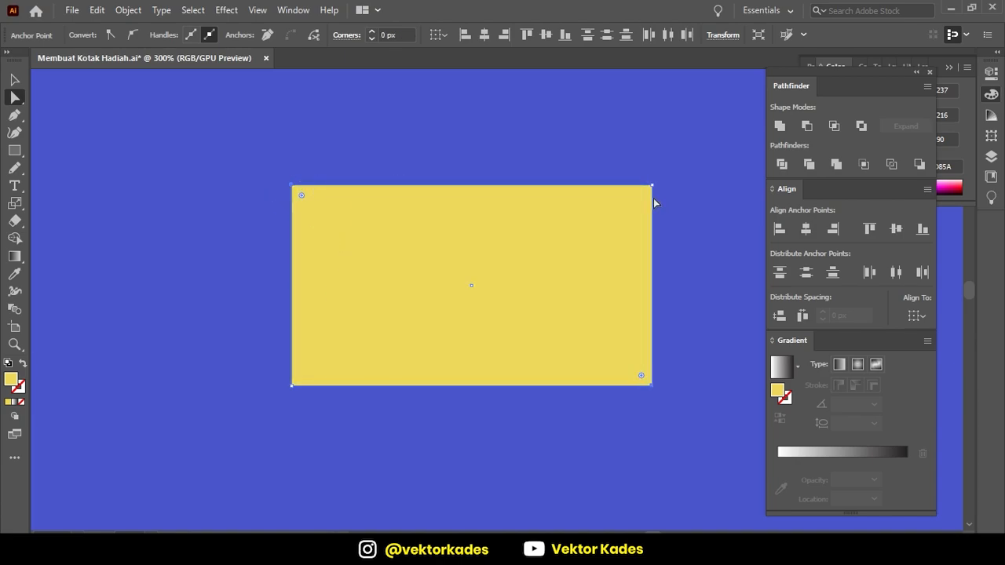
# Round the yellow rectangle's upper-left and lower-right corners strongly to form a leaf shape.
pyautogui.scroll(5, 279, 177)
pyautogui.click(350, 230)
pyautogui.scroll(-3, 386, 253)
pyautogui.moveTo(581, 327); pyautogui.dragTo(176, 255)
pyautogui.moveTo(496, 270); pyautogui.dragTo(462, 285)
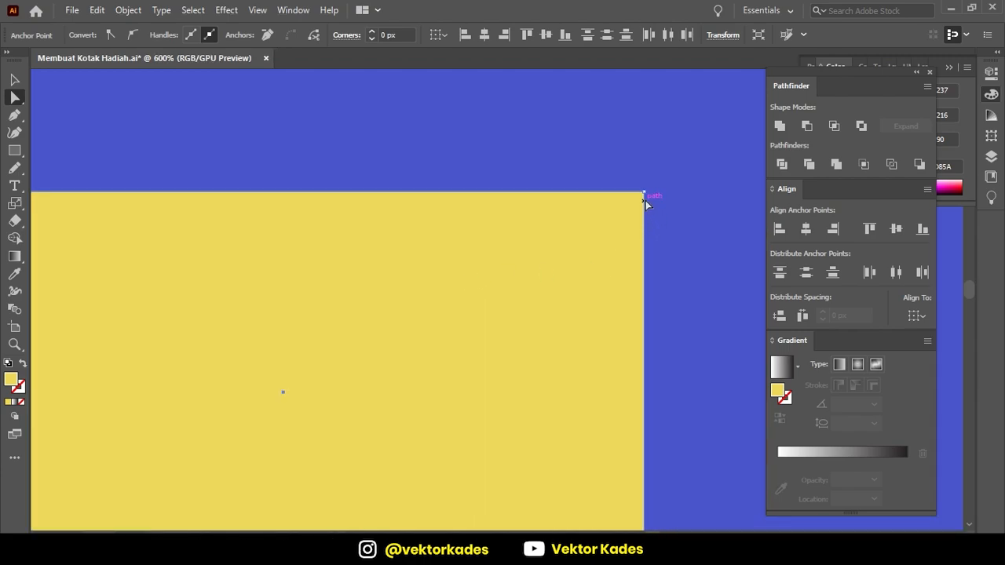
pyautogui.scroll(-2, 525, 294)
pyautogui.scroll(-1, 525, 295)
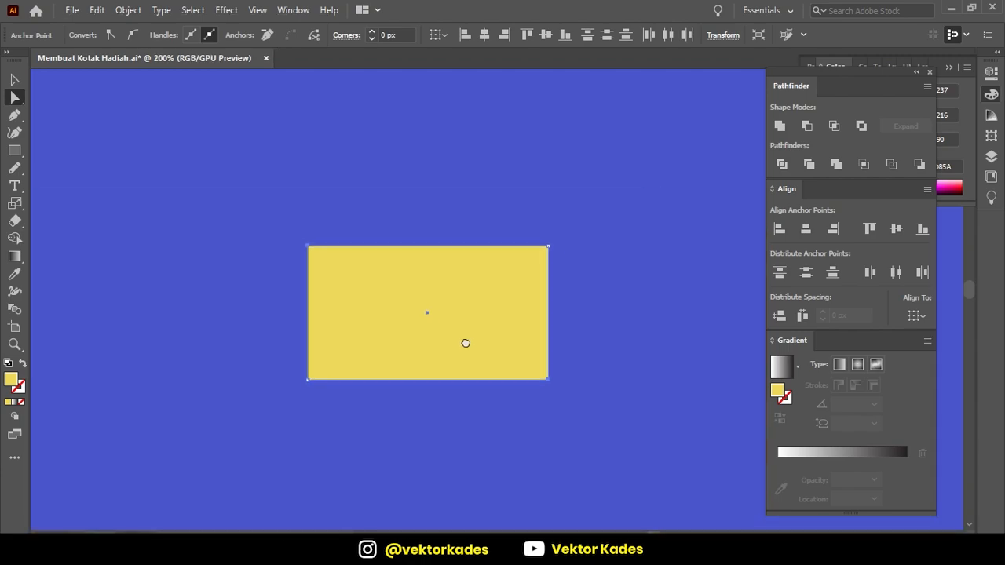
pyautogui.scroll(1, 385, 316)
pyautogui.moveTo(269, 218); pyautogui.dragTo(484, 293)
pyautogui.press('v')
pyautogui.click(657, 299)
pyautogui.scroll(-4, 644, 310)
pyautogui.moveTo(661, 339); pyautogui.dragTo(428, 267)
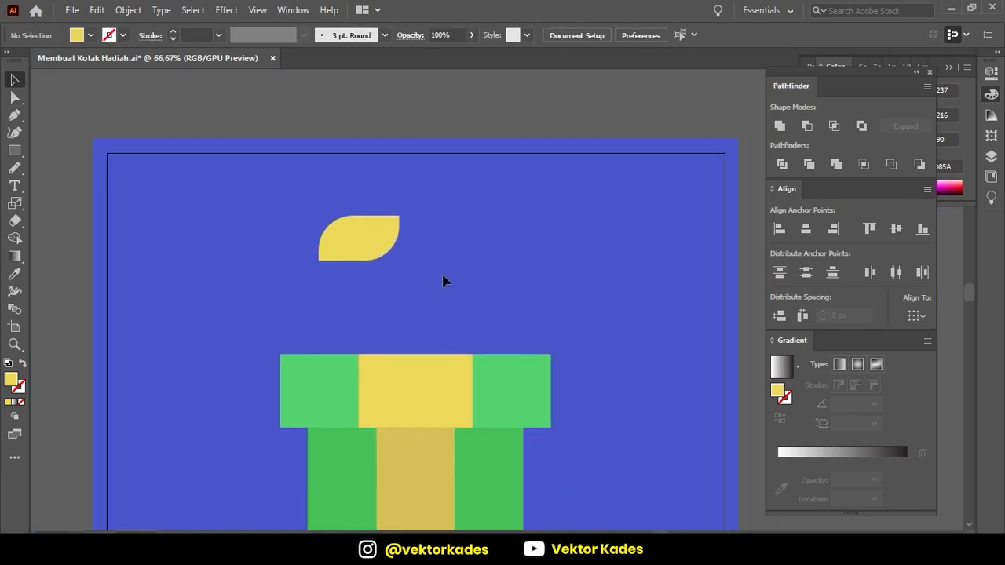
# Swap the leaf shape's fill and stroke so it has a yellow outline and no fill.
pyautogui.scroll(1, 475, 277)
pyautogui.click(280, 222)
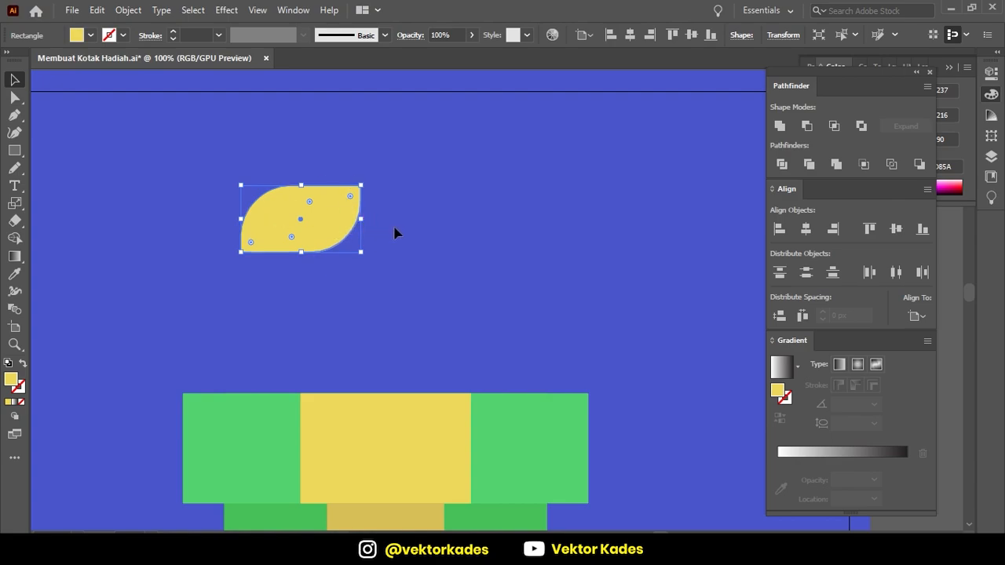
pyautogui.moveTo(300, 303); pyautogui.dragTo(368, 317)
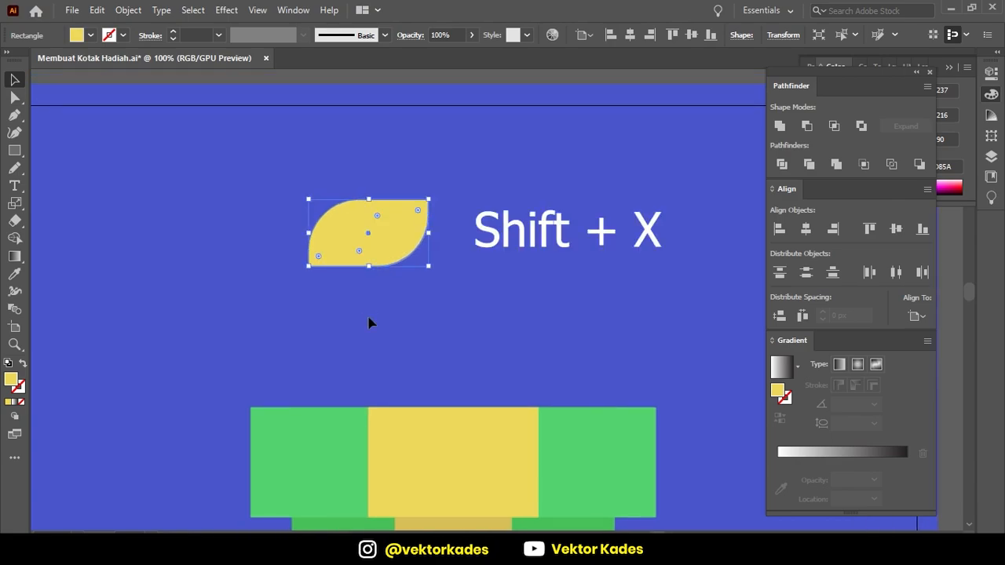
pyautogui.hotkey('shift', 'x')
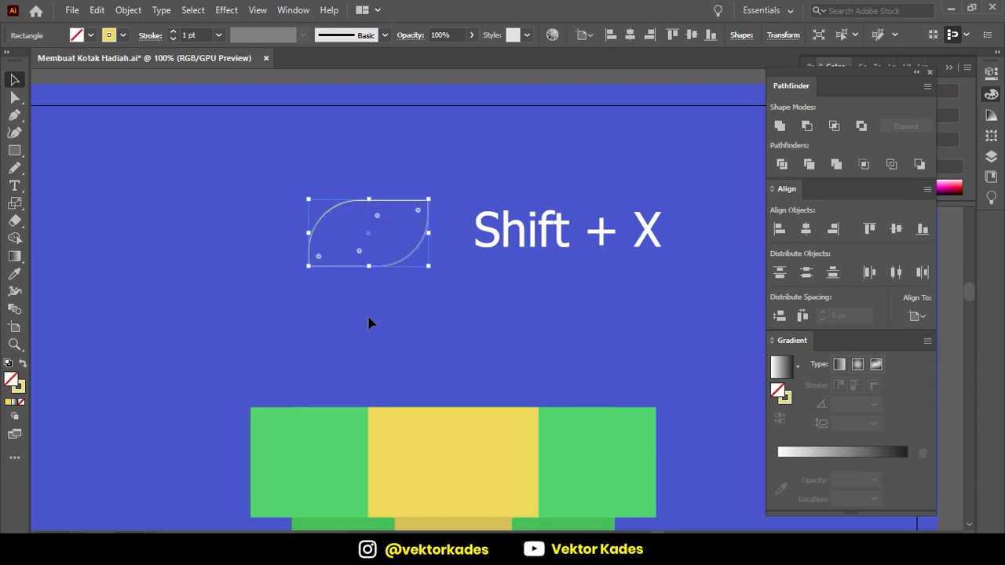
pyautogui.click(444, 316)
pyautogui.scroll(1, 411, 253)
pyautogui.moveTo(505, 207); pyautogui.dragTo(338, 249)
pyautogui.click(523, 157)
pyautogui.moveTo(523, 163); pyautogui.dragTo(231, 285)
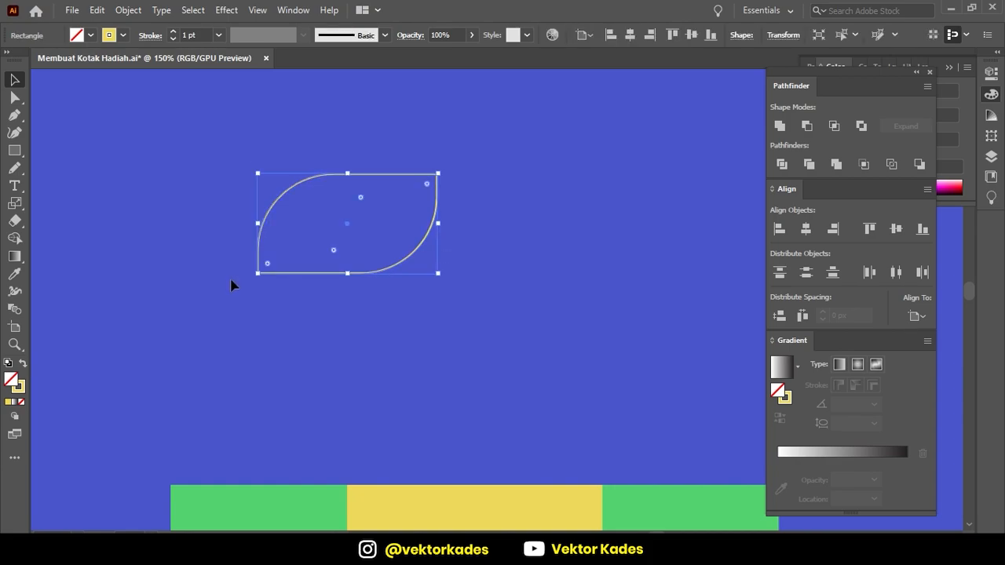
# Set the leaf outline's stroke weight to 10 pt.
pyautogui.click(173, 32)
pyautogui.click(173, 32)
pyautogui.click(173, 32)
pyautogui.click(173, 32)
pyautogui.click(174, 32)
pyautogui.click(174, 32)
pyautogui.click(173, 32)
pyautogui.click(174, 32)
pyautogui.click(174, 32)
pyautogui.click(162, 218)
pyautogui.hotkey('ctrl', '-')
pyautogui.hotkey('ctrl', '-')
pyautogui.scroll(1, 403, 295)
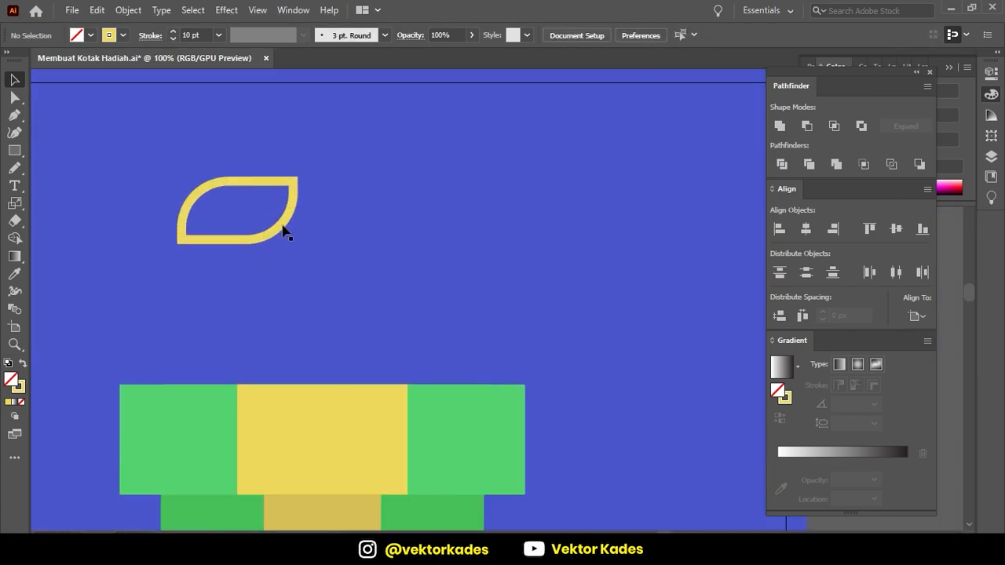
# Move the leaf outline onto the lid's upper edge near the ribbon's center and enlarge it proportionally.
pyautogui.moveTo(280, 227); pyautogui.dragTo(422, 378)
pyautogui.moveTo(442, 328); pyautogui.dragTo(468, 314)
pyautogui.click(518, 320)
pyautogui.moveTo(519, 341); pyautogui.dragTo(539, 317)
pyautogui.click(475, 345)
pyautogui.scroll(3, 436, 372)
pyautogui.moveTo(447, 365)
pyautogui.mouseDown()
pyautogui.moveTo(469, 352)
pyautogui.moveTo(455, 348)
pyautogui.mouseUp()
pyautogui.scroll(-2, 454, 352)
pyautogui.click(619, 298)
pyautogui.scroll(-2, 588, 317)
pyautogui.scroll(2, 597, 260)
# Increase the leaf outline's stroke weight to 20 pt.
pyautogui.click(460, 247)
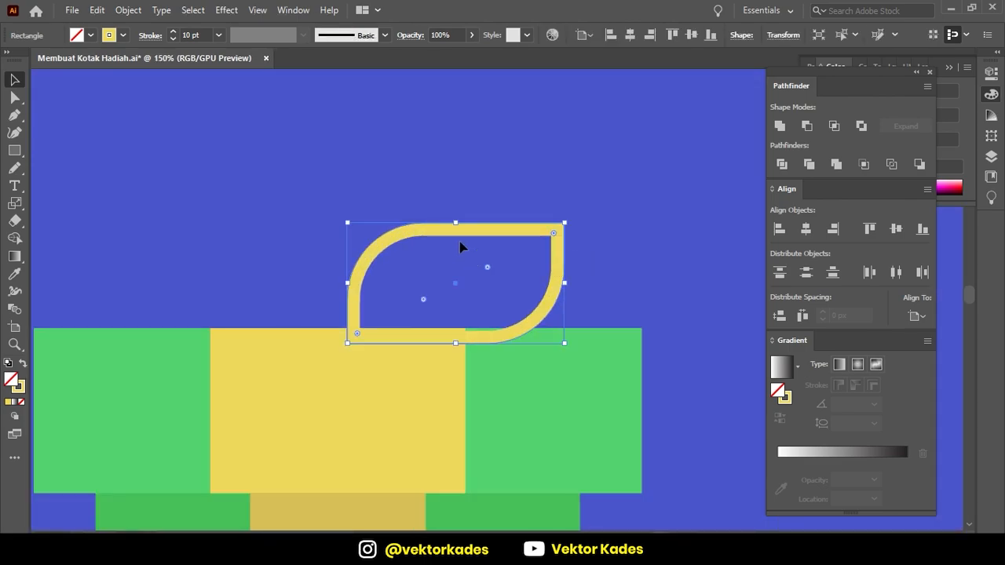
pyautogui.click(174, 31)
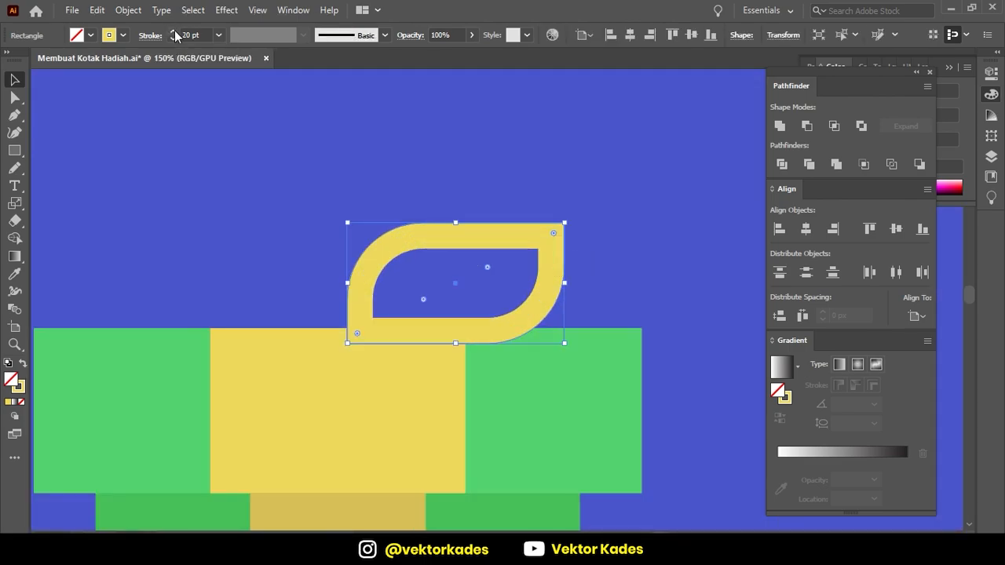
pyautogui.click(288, 194)
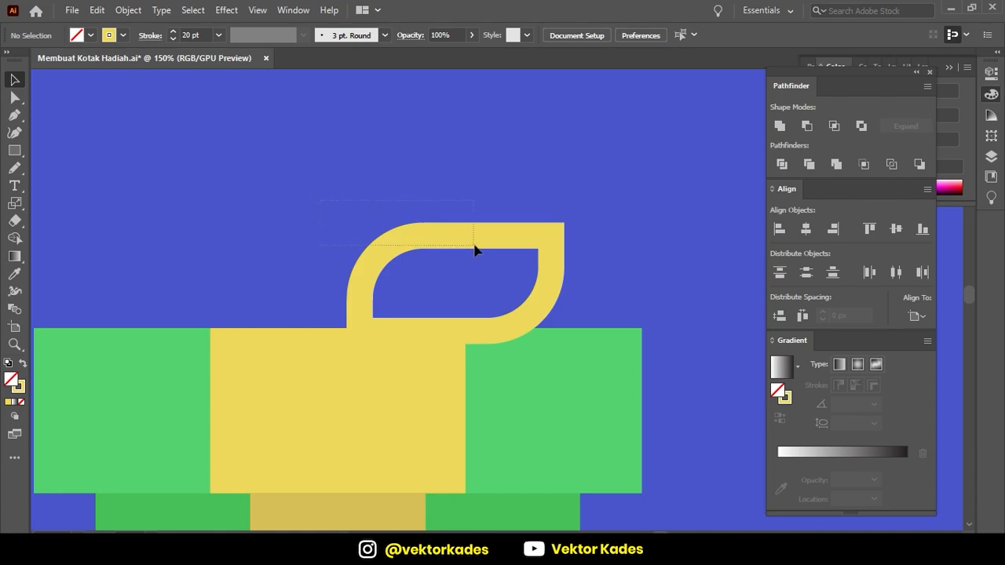
# Try a 30 pt stroke weight on the leaf outline and return it to 20 pt.
pyautogui.click(171, 32)
pyautogui.click(172, 32)
pyautogui.click(172, 32)
pyautogui.click(172, 32)
pyautogui.click(172, 32)
pyautogui.click(476, 275)
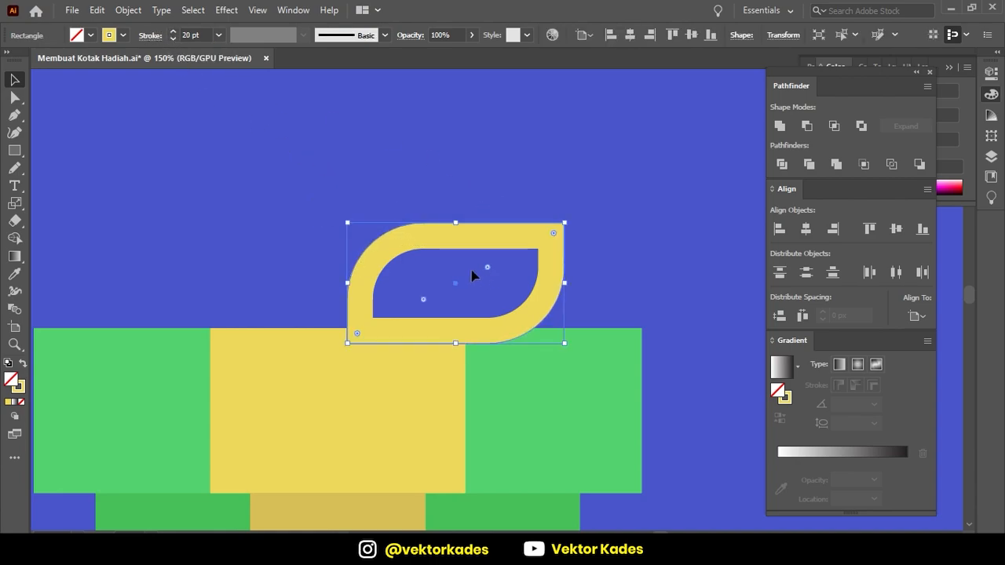
pyautogui.keyDown('shift'); pyautogui.click(172, 33); pyautogui.keyUp('shift')
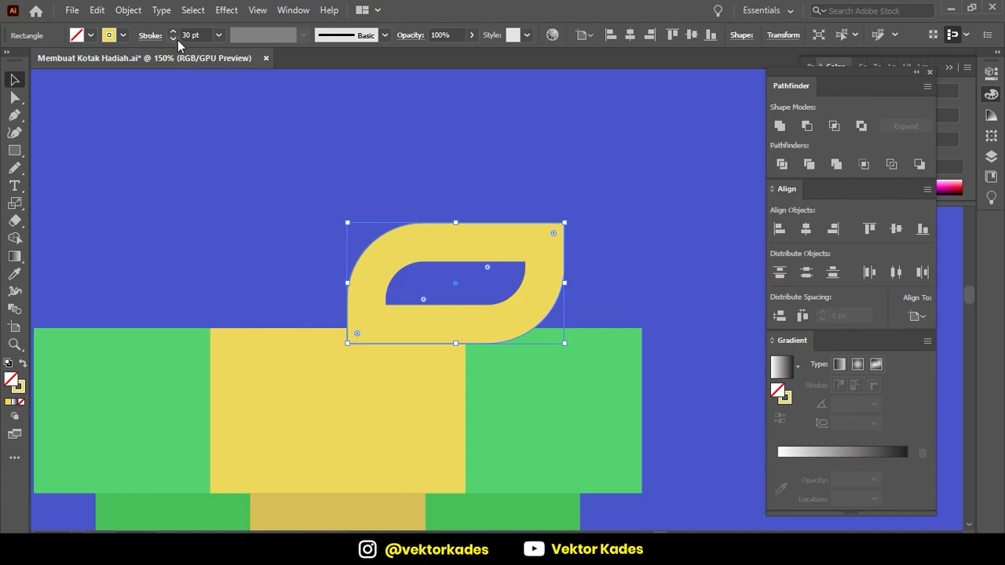
pyautogui.keyDown('shift'); pyautogui.click(172, 32); pyautogui.keyUp('shift')
pyautogui.keyDown('shift'); pyautogui.click(172, 38); pyautogui.keyUp('shift')
pyautogui.keyDown('shift'); pyautogui.click(172, 39); pyautogui.keyUp('shift')
pyautogui.click(304, 177)
# Move the leaf outline slightly down so its lower band lies just inside the lid's upper edge.
pyautogui.click(551, 282)
pyautogui.click(626, 290)
pyautogui.moveTo(626, 291); pyautogui.dragTo(731, 265)
pyautogui.click(515, 217)
pyautogui.click(625, 182)
pyautogui.moveTo(595, 212); pyautogui.dragTo(595, 224)
pyautogui.click(594, 194)
# Copy the leaf outline and paste the duplicate in front at the same position.
pyautogui.click(562, 229)
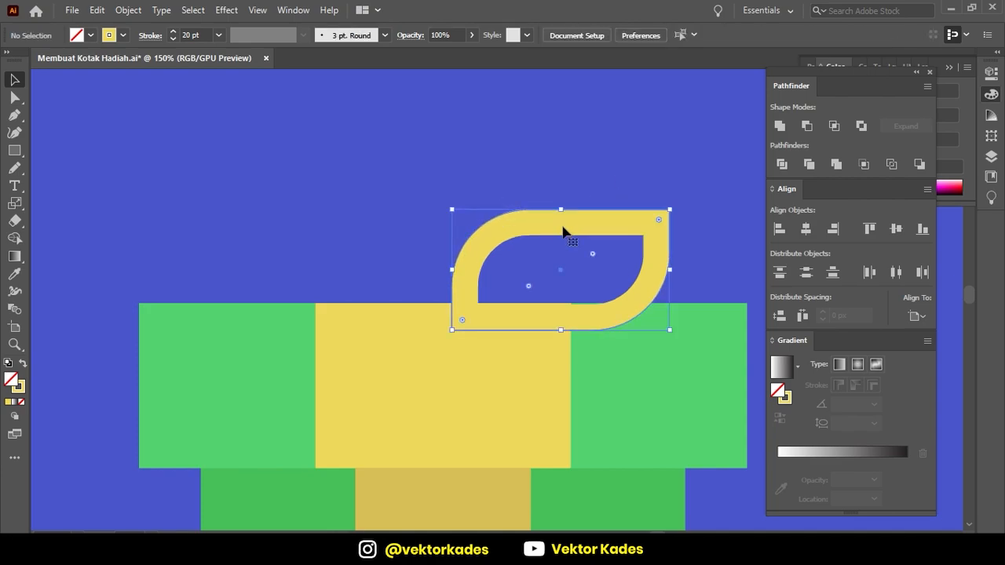
pyautogui.click(612, 195)
pyautogui.click(609, 230)
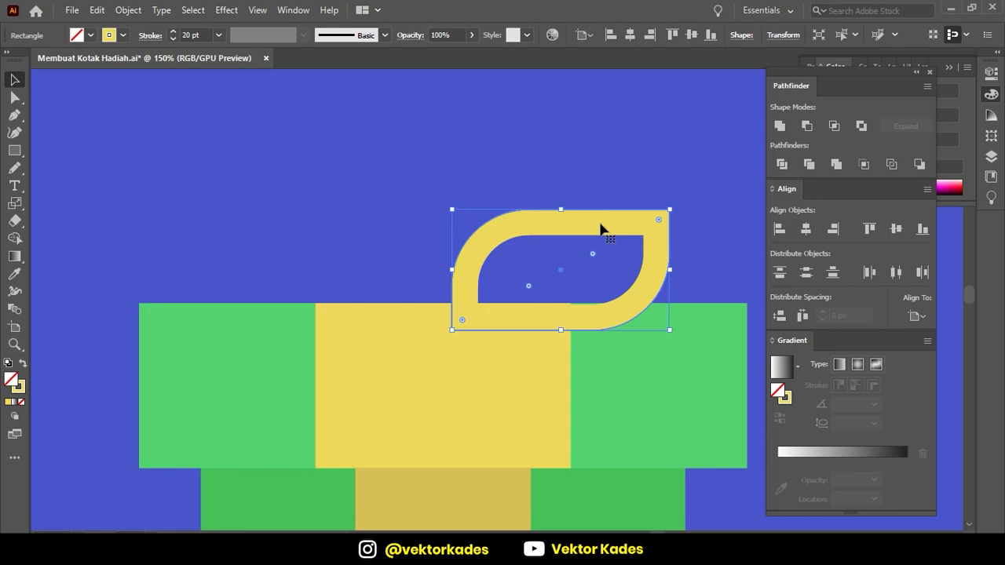
pyautogui.click(601, 227)
# Reflect the duplicated leaf outline across the vertical axis.
pyautogui.rightClick(600, 227)
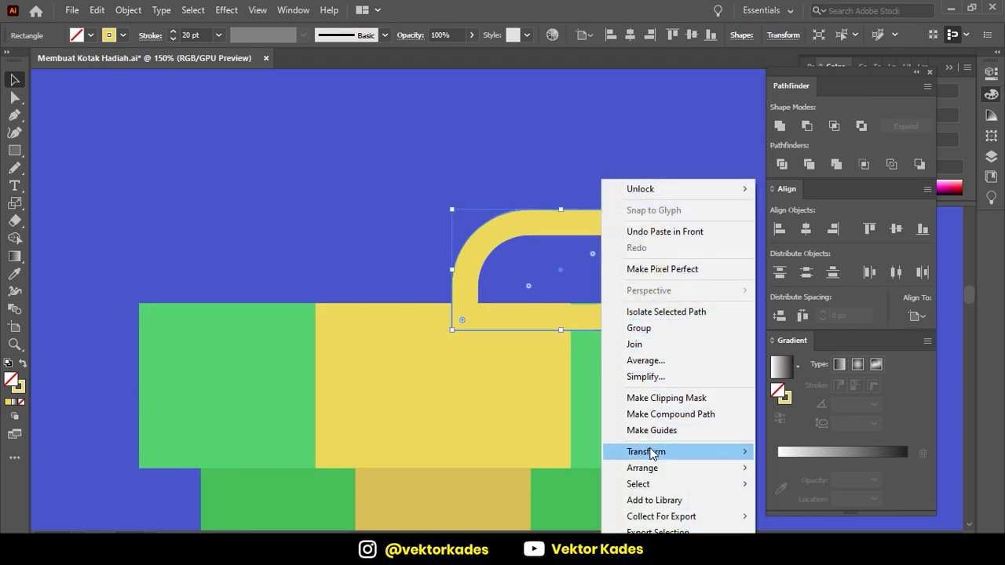
pyautogui.moveTo(651, 453)
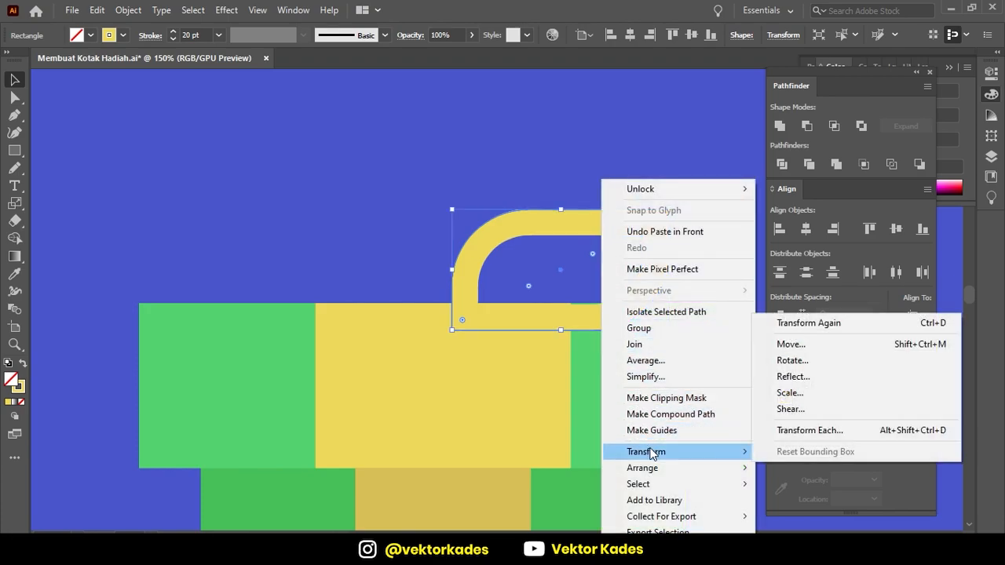
pyautogui.click(816, 378)
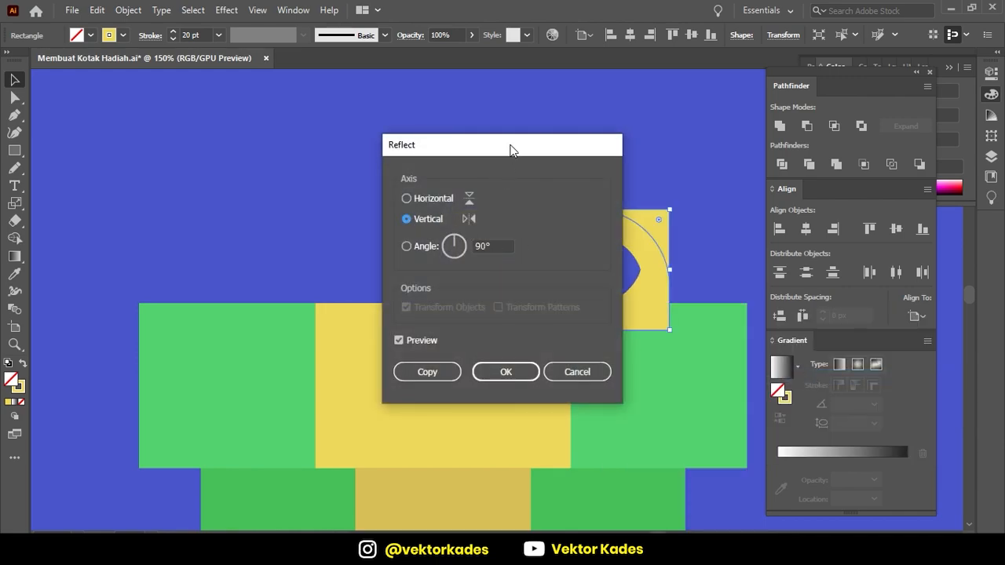
pyautogui.moveTo(507, 150); pyautogui.dragTo(238, 135)
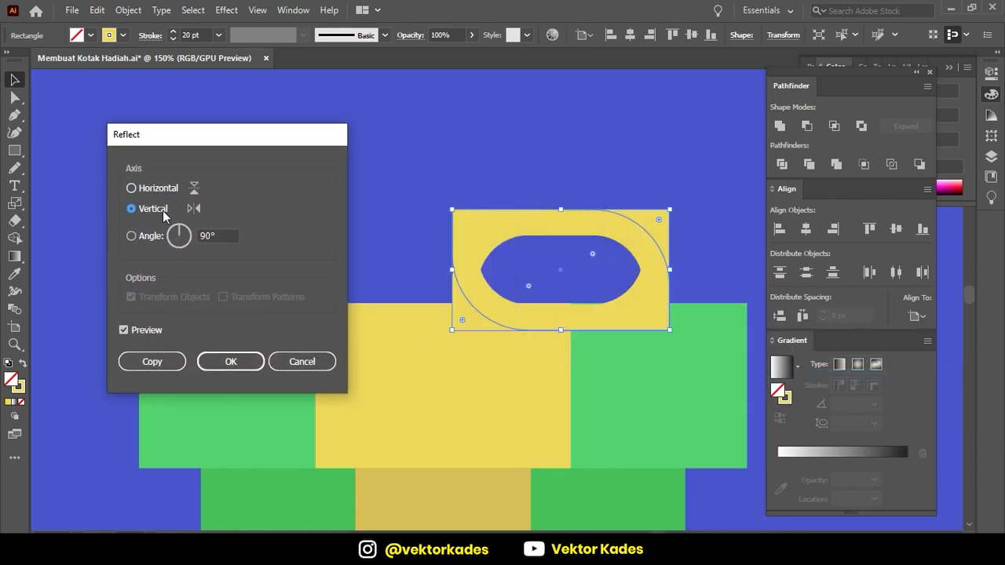
pyautogui.click(230, 362)
# Move the reflected leaf left until its edge touches the other leaf, forming the two bow loops.
pyautogui.moveTo(639, 320); pyautogui.dragTo(426, 299)
pyautogui.click(537, 149)
pyautogui.scroll(-4, 525, 245)
# Select both bow loops and group them.
pyautogui.scroll(5, 558, 258)
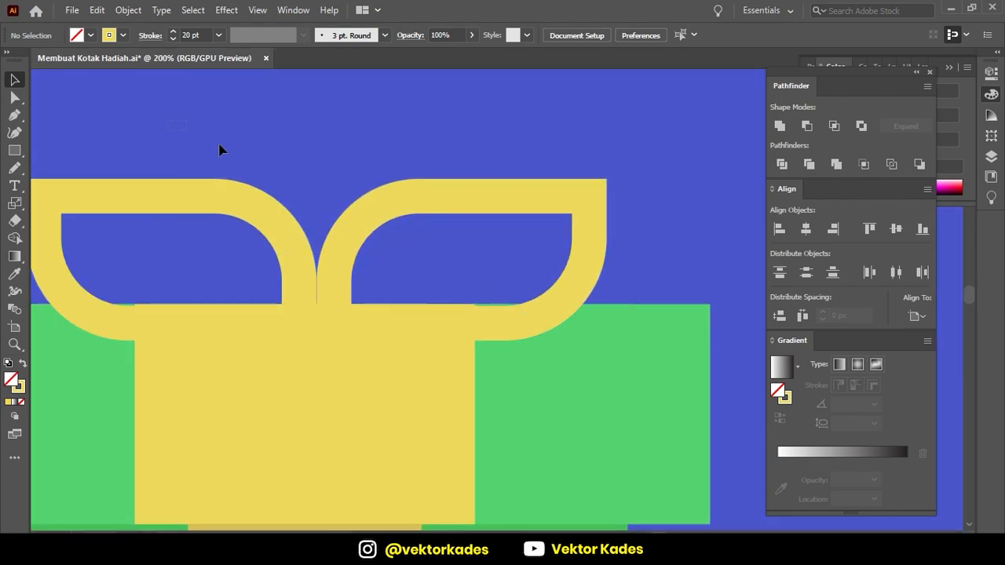
pyautogui.moveTo(579, 248); pyautogui.dragTo(578, 247)
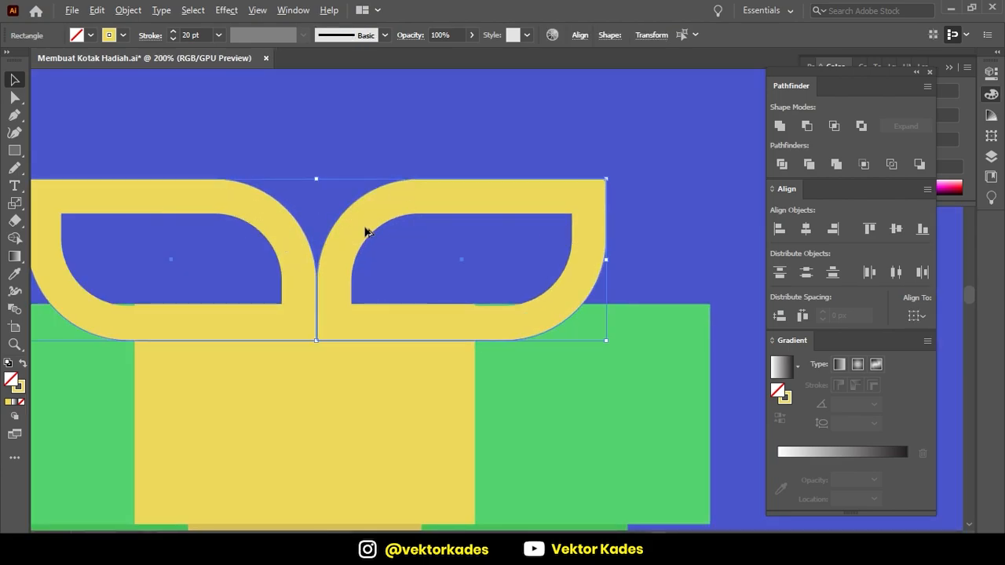
pyautogui.scroll(-3, 366, 228)
pyautogui.scroll(2, 343, 256)
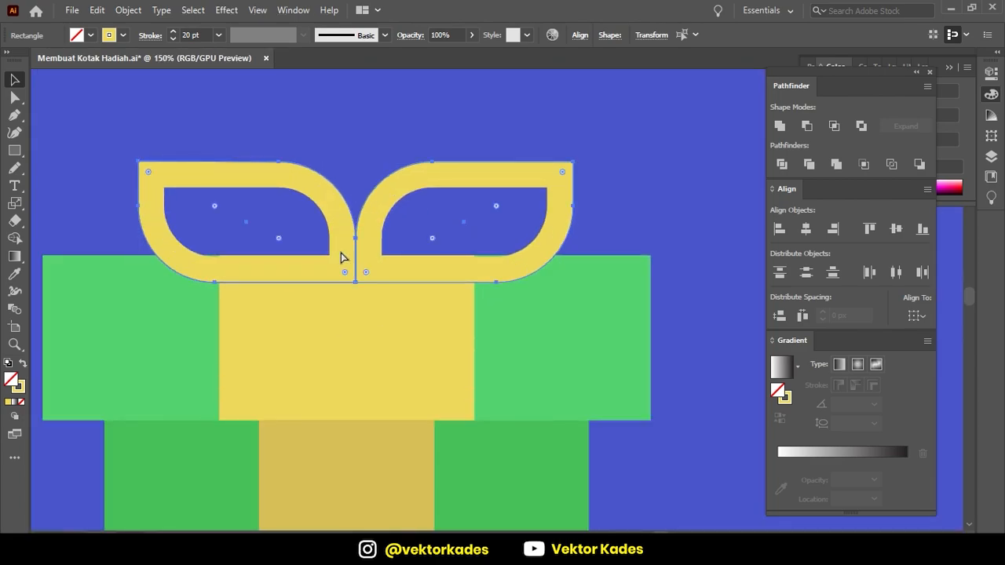
pyautogui.hotkey('ctrl', 'g')
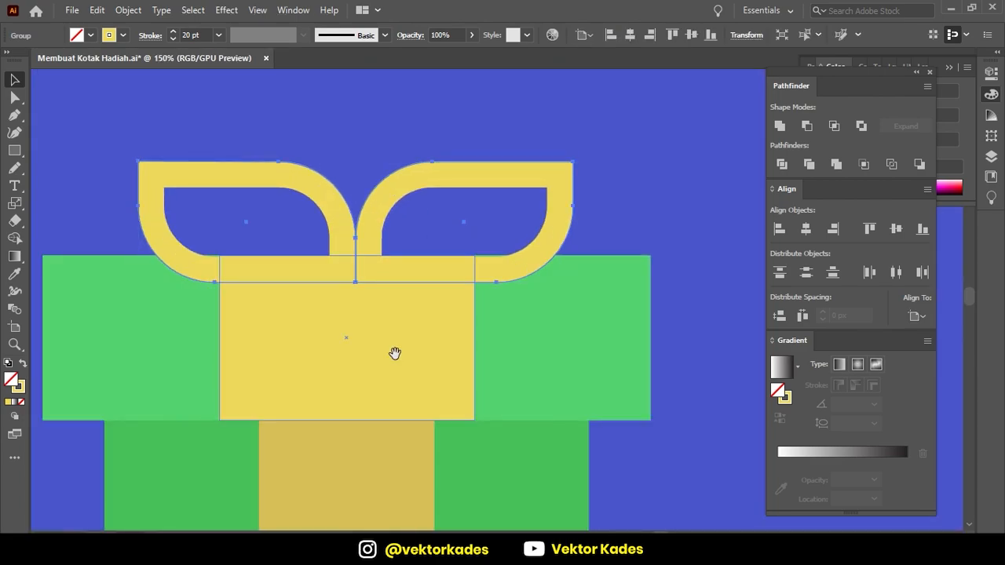
# Center the bow group horizontally on the lid's yellow ribbon section, using that section as the key object.
pyautogui.moveTo(395, 352); pyautogui.dragTo(460, 273)
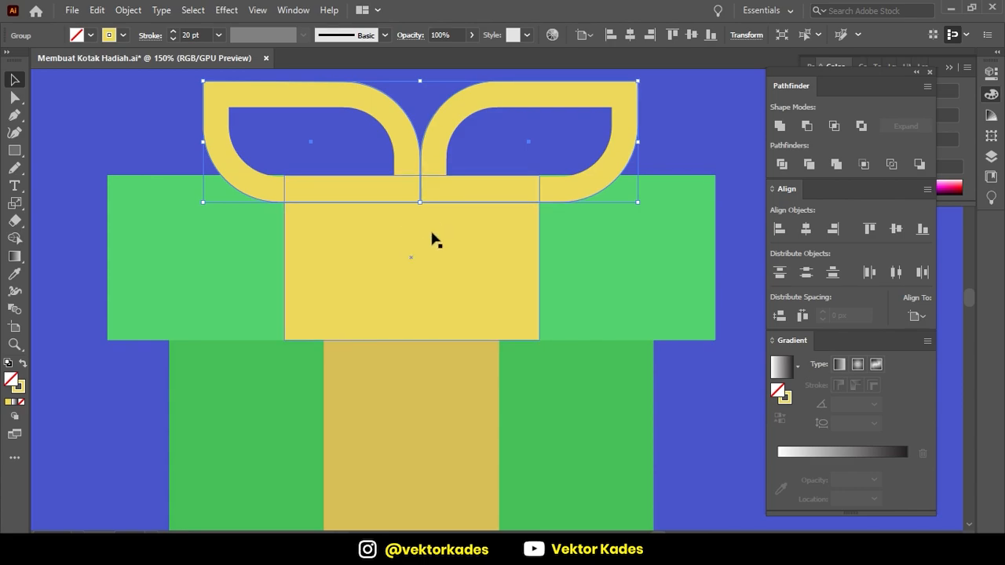
pyautogui.scroll(-3, 465, 251)
pyautogui.scroll(2, 463, 253)
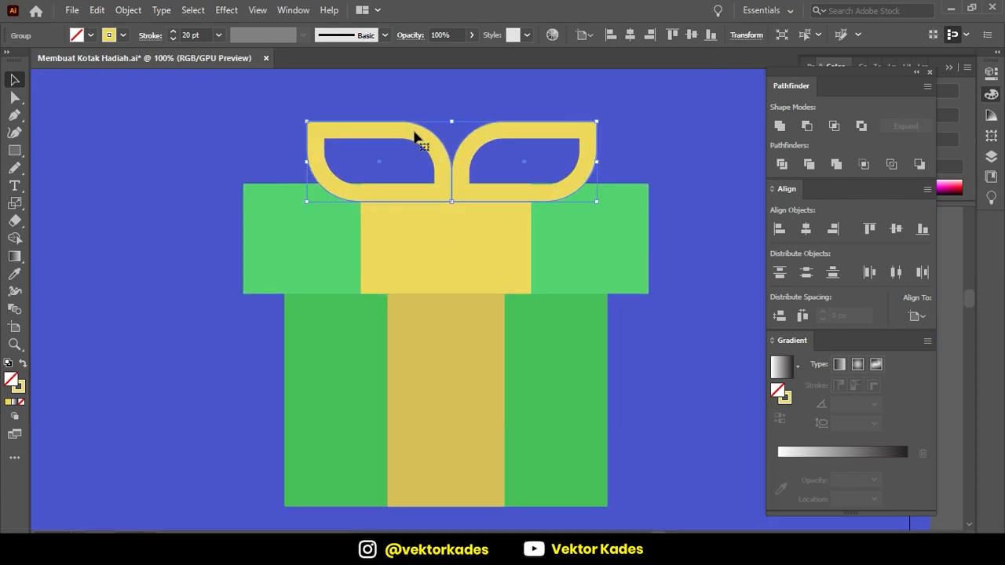
pyautogui.keyDown('shift'); pyautogui.click(419, 253); pyautogui.keyUp('shift')
pyautogui.keyDown('shift'); pyautogui.click(420, 254); pyautogui.keyUp('shift')
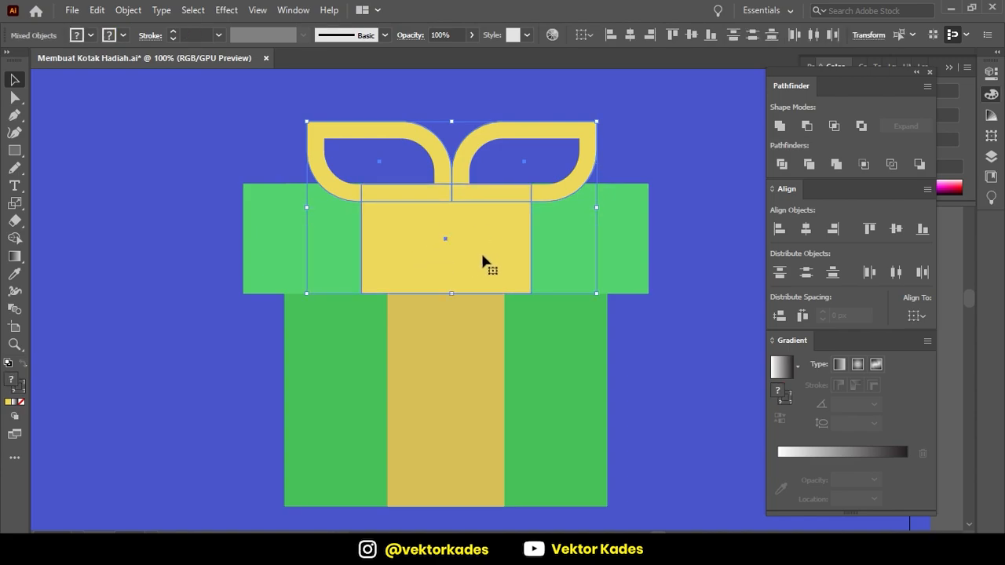
pyautogui.scroll(2, 372, 198)
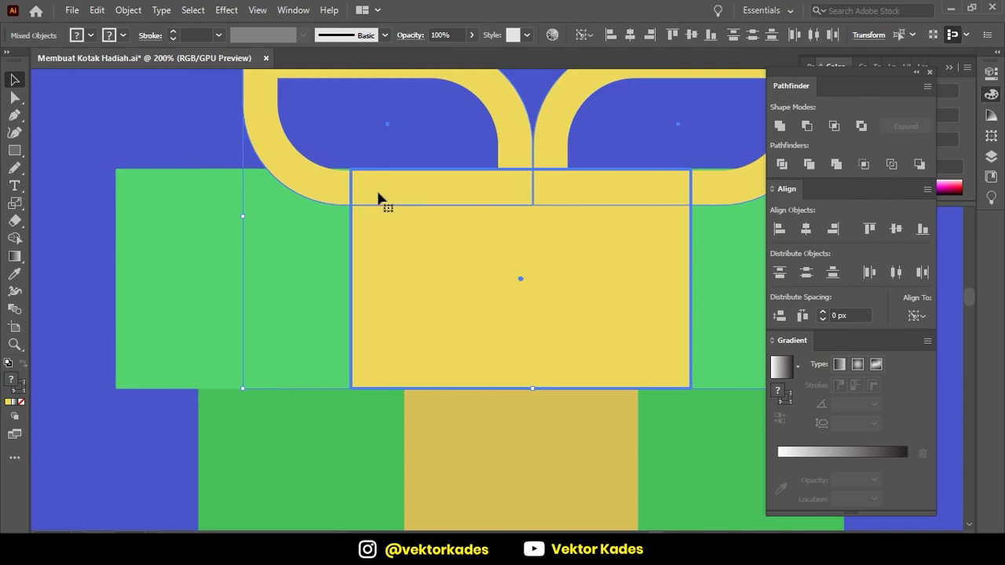
pyautogui.scroll(-1, 470, 243)
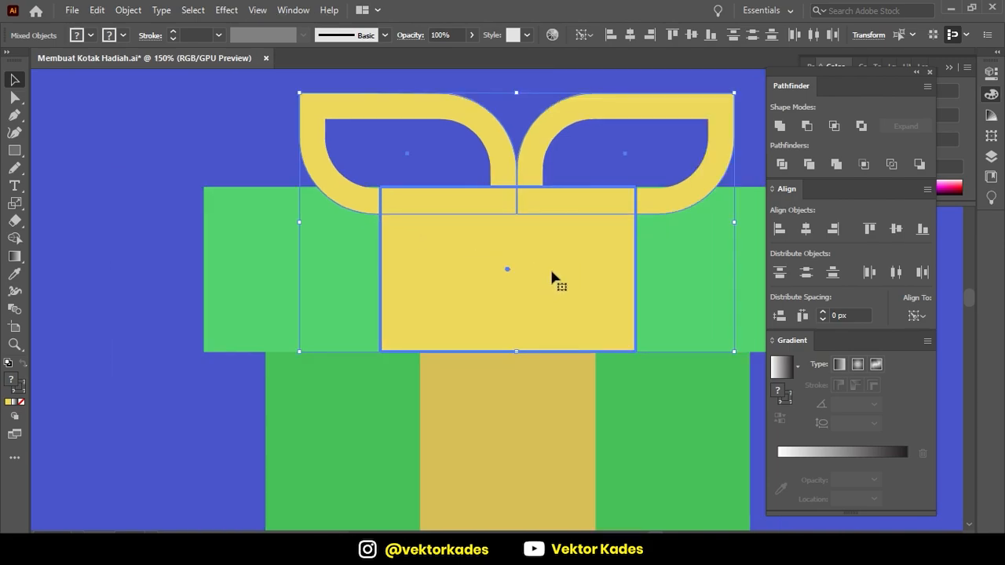
pyautogui.hscroll(2, 533, 273)
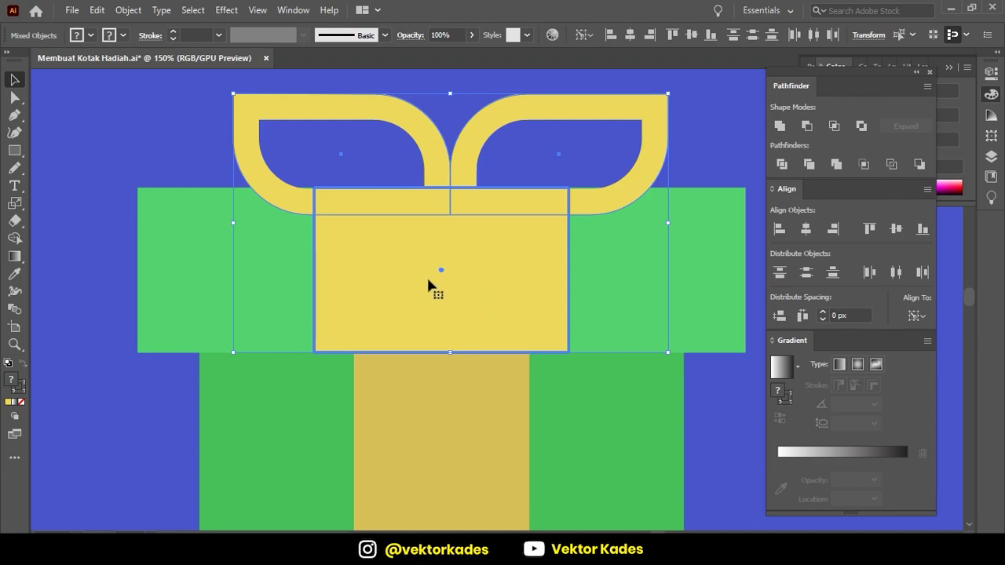
pyautogui.click(804, 234)
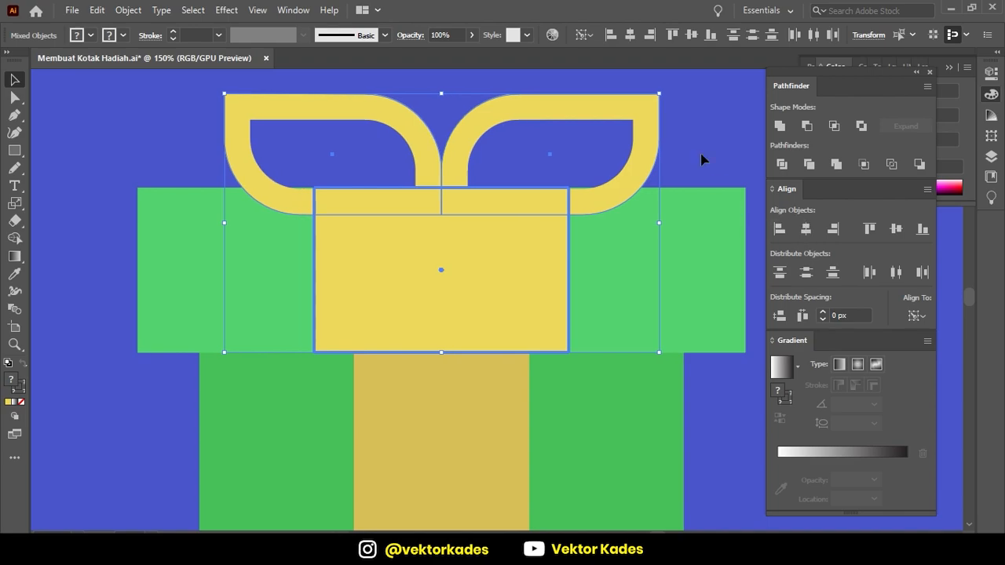
# Send the bow group to the back of the stacking order.
pyautogui.click(701, 144)
pyautogui.scroll(-2, 679, 165)
pyautogui.moveTo(698, 221); pyautogui.dragTo(605, 238)
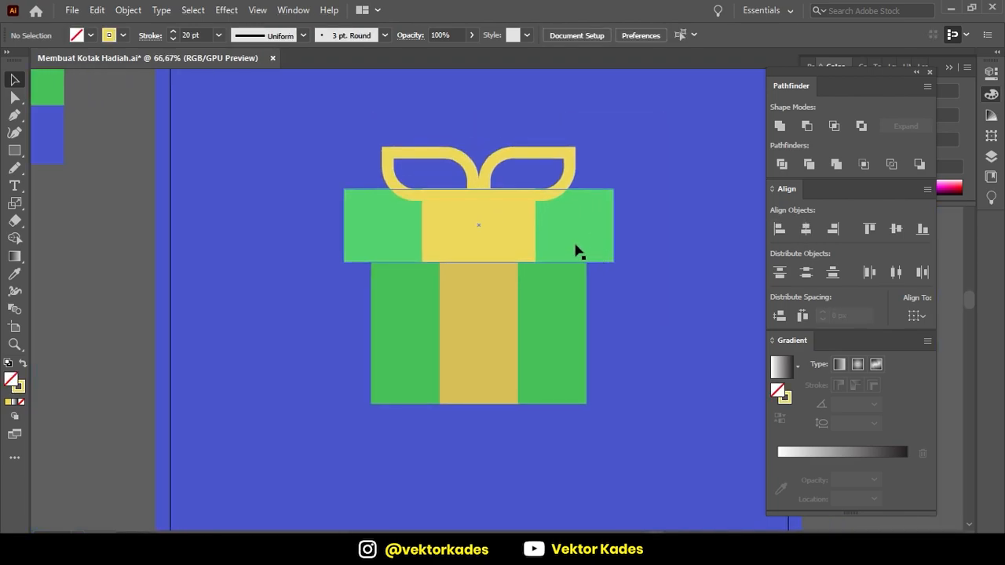
pyautogui.scroll(2, 435, 196)
pyautogui.scroll(-2, 480, 212)
pyautogui.scroll(2, 514, 224)
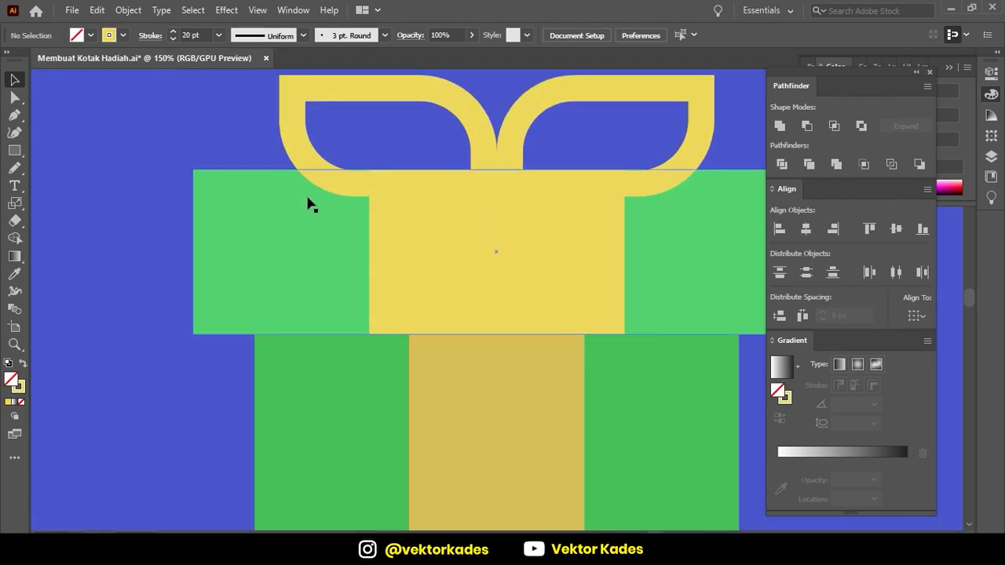
pyautogui.scroll(2, 345, 173)
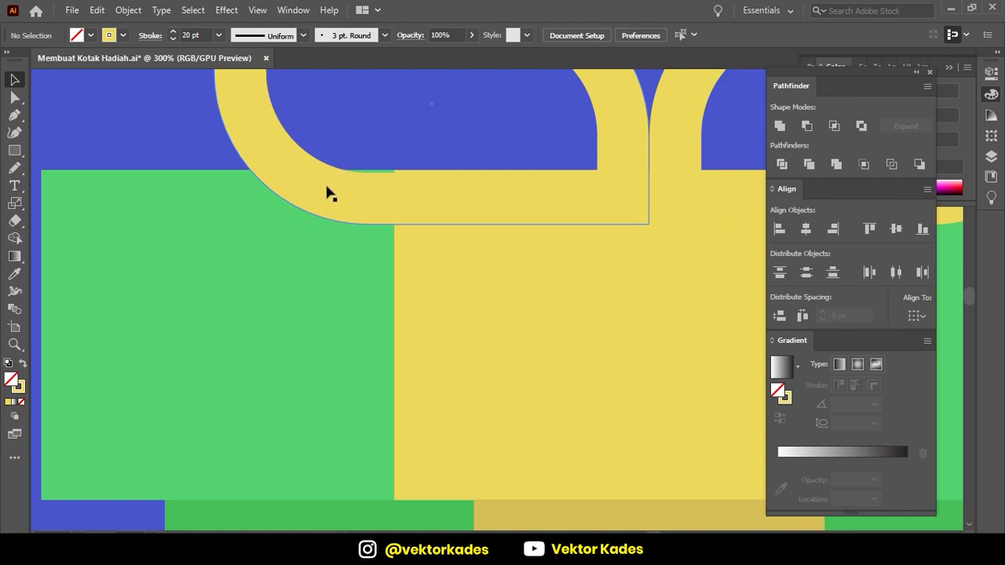
pyautogui.scroll(-3, 326, 193)
pyautogui.click(456, 154)
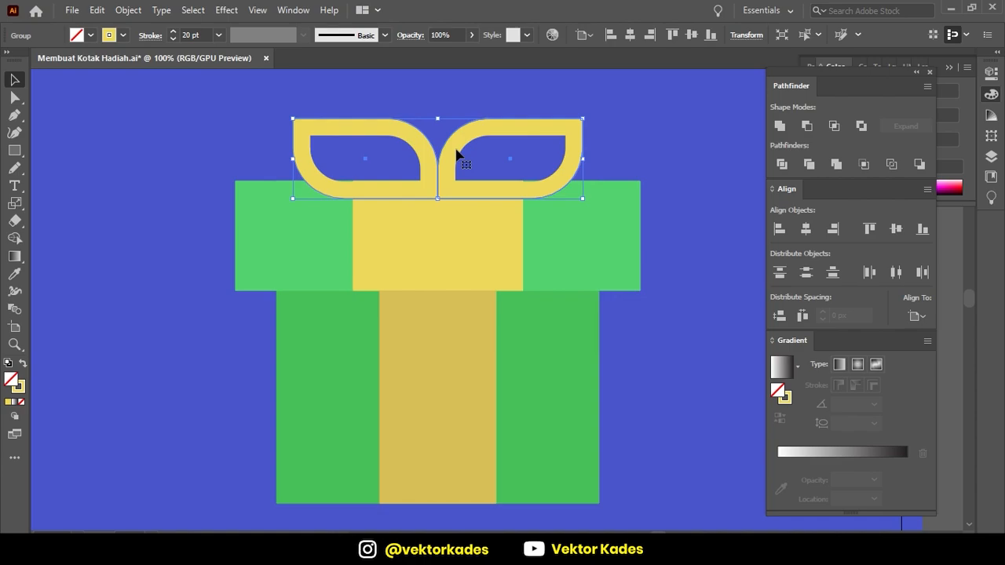
pyautogui.rightClick(456, 154)
pyautogui.moveTo(570, 361)
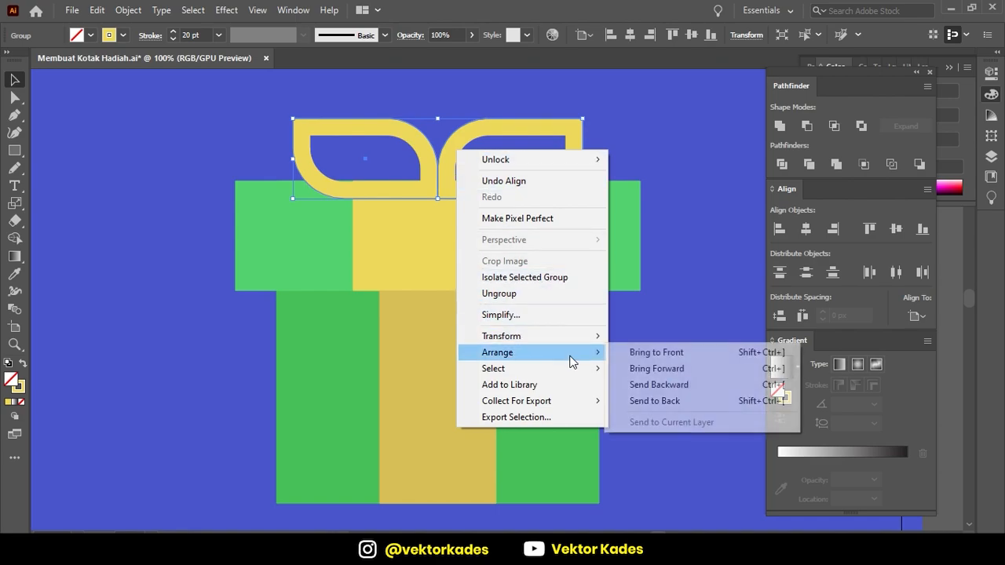
pyautogui.click(663, 401)
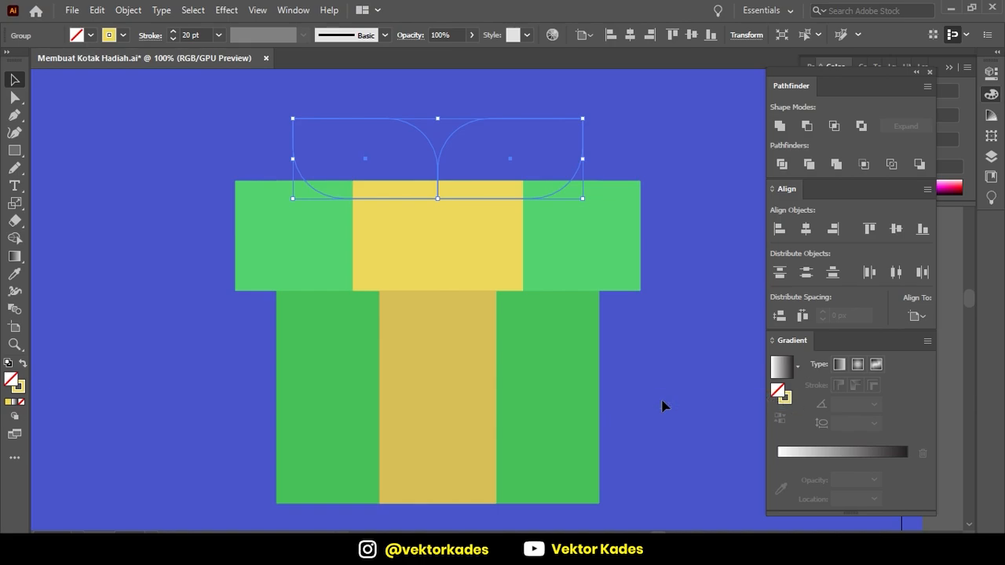
# Bring the bow group forward one level at a time until it sits above the blue background but behind the lid.
pyautogui.rightClick(442, 151)
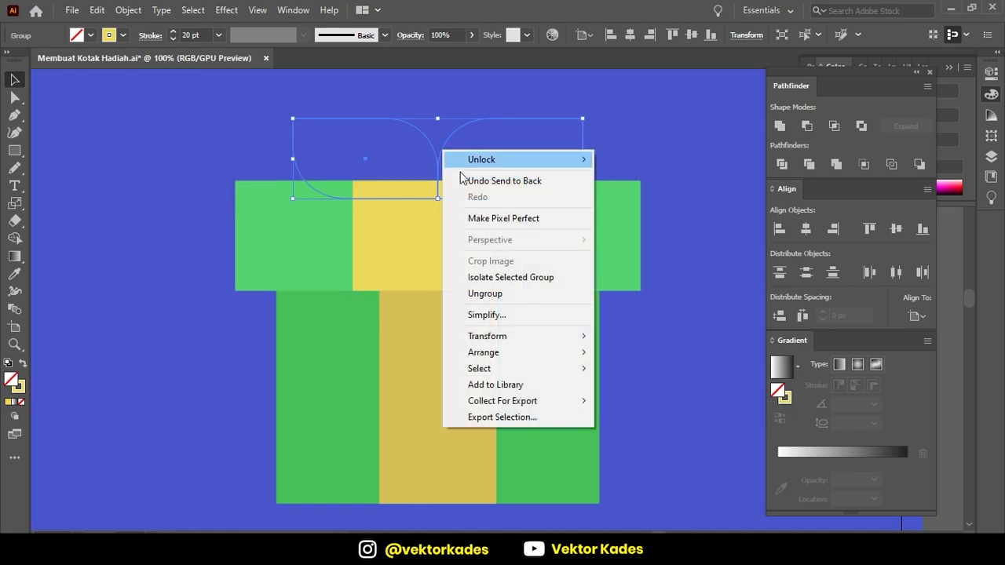
pyautogui.moveTo(567, 354)
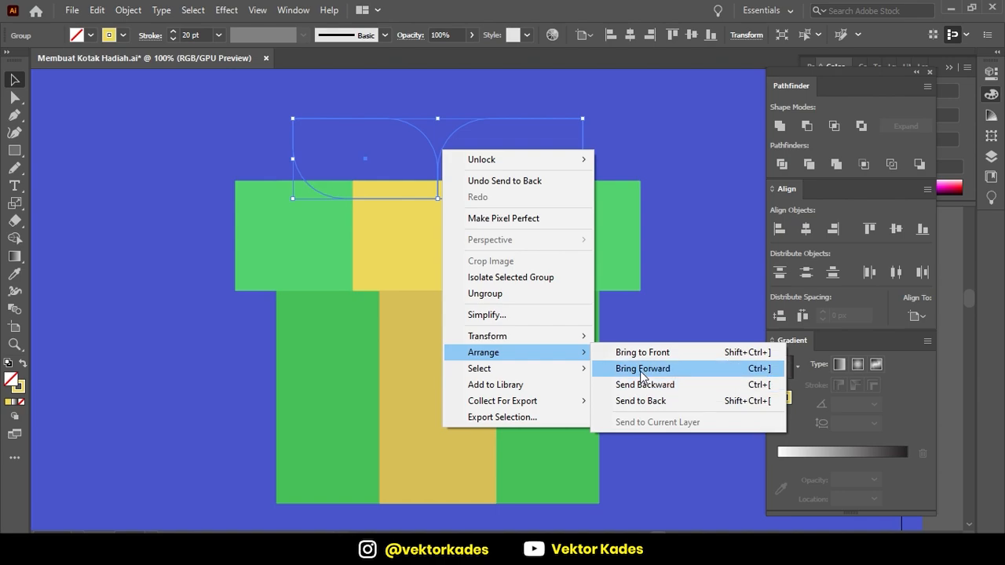
pyautogui.click(641, 371)
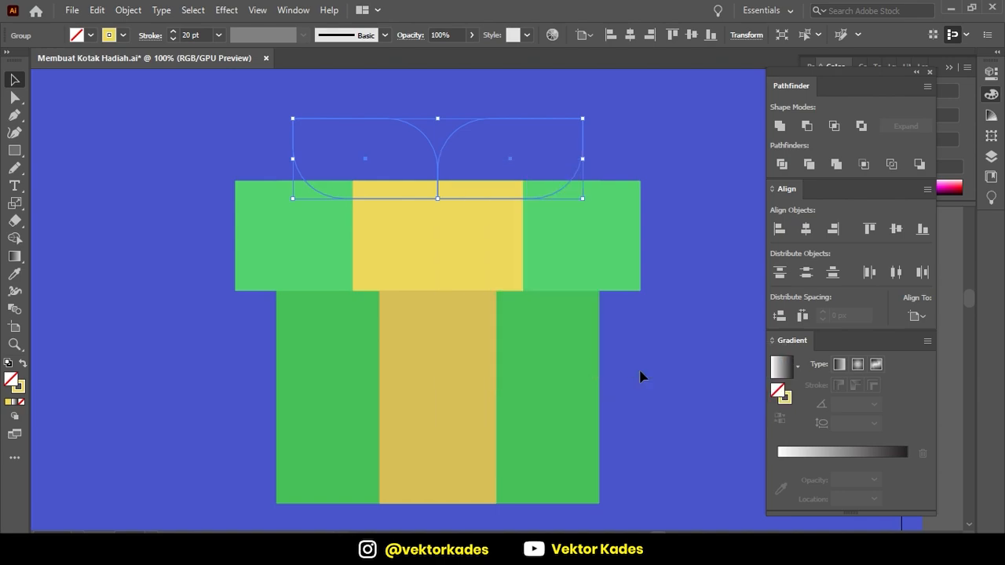
pyautogui.rightClick(456, 135)
pyautogui.moveTo(556, 335)
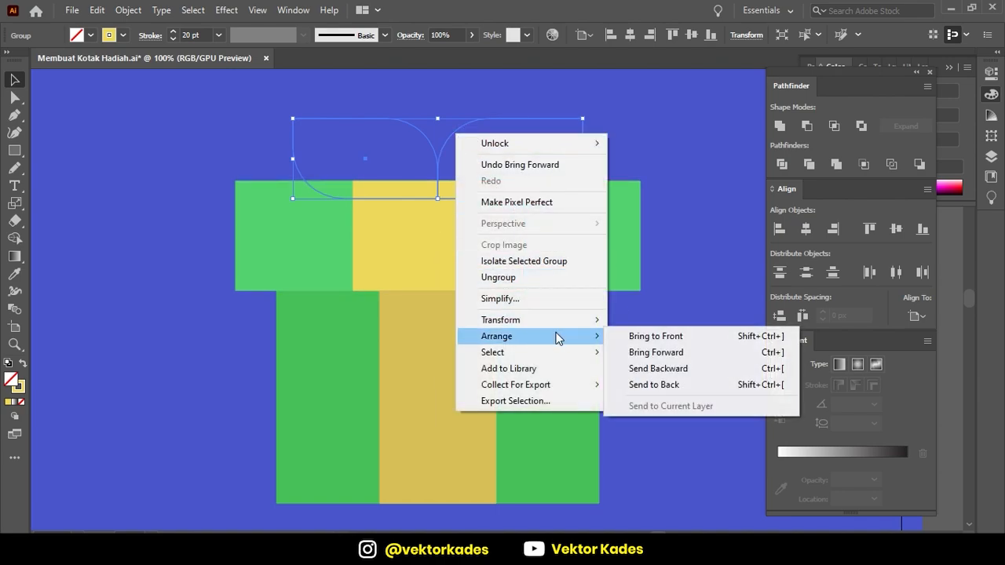
pyautogui.click(640, 352)
pyautogui.rightClick(449, 143)
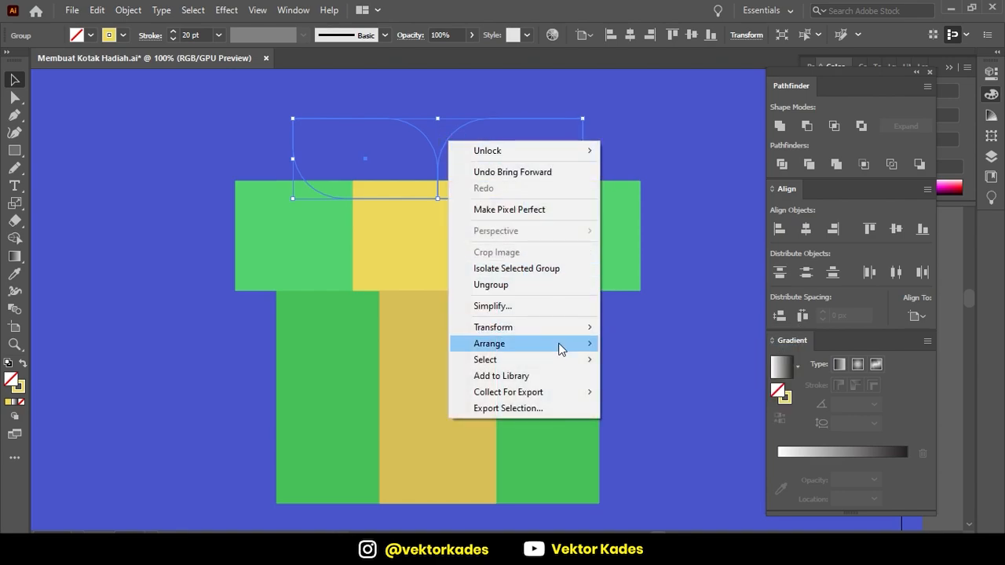
pyautogui.moveTo(600, 348)
pyautogui.click(633, 358)
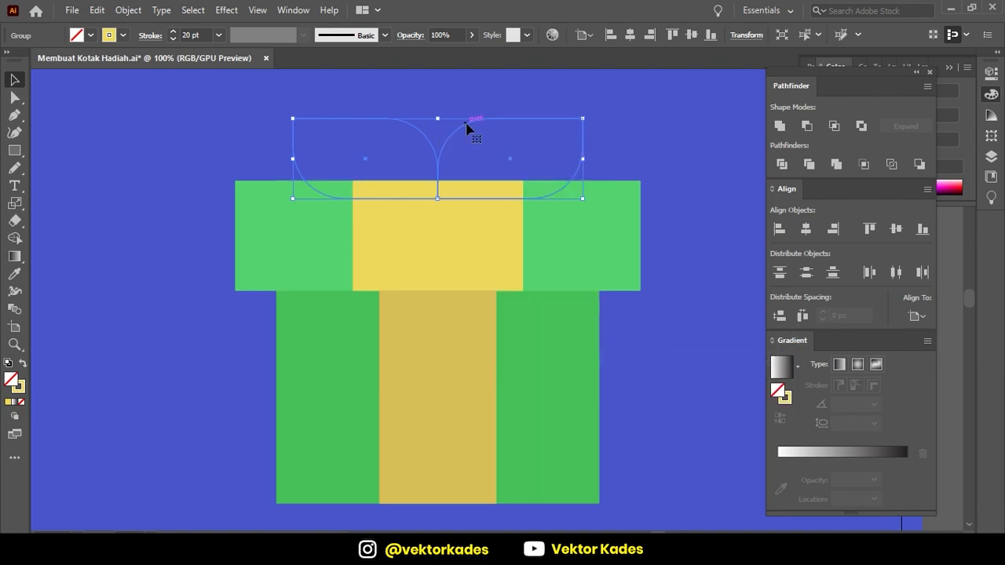
pyautogui.rightClick(467, 126)
pyautogui.moveTo(562, 328)
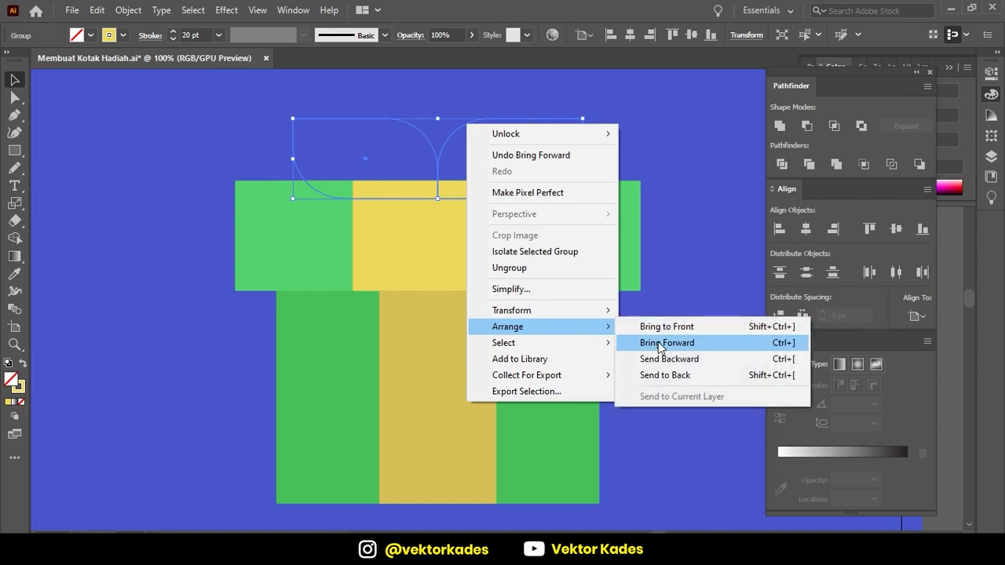
pyautogui.click(659, 346)
pyautogui.rightClick(448, 142)
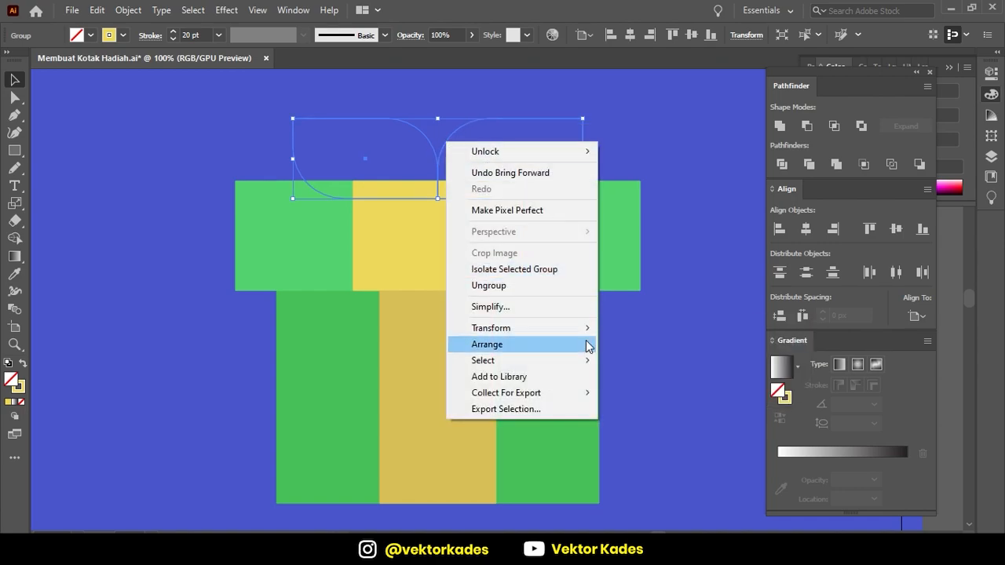
pyautogui.moveTo(584, 348)
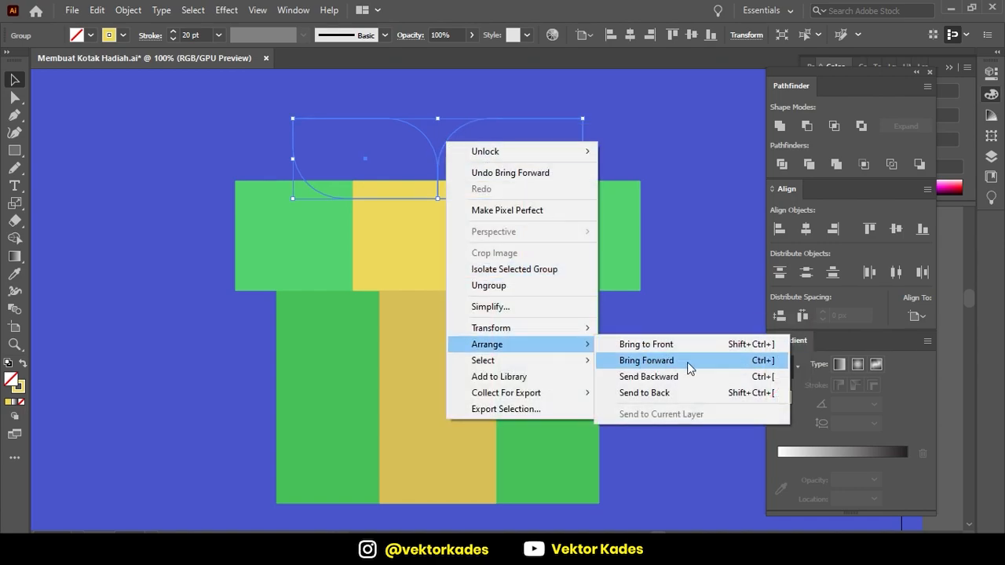
pyautogui.click(773, 360)
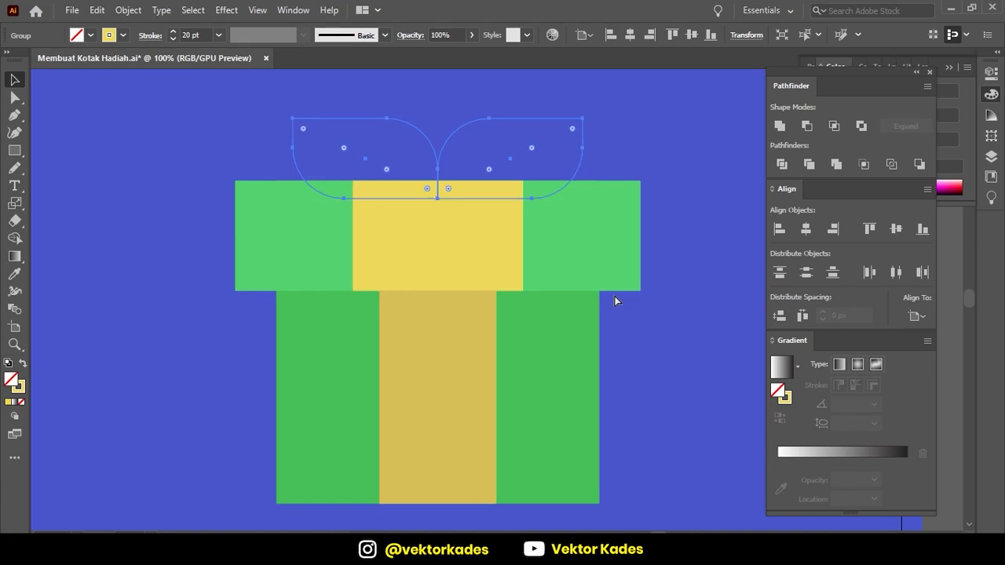
pyautogui.click(658, 232)
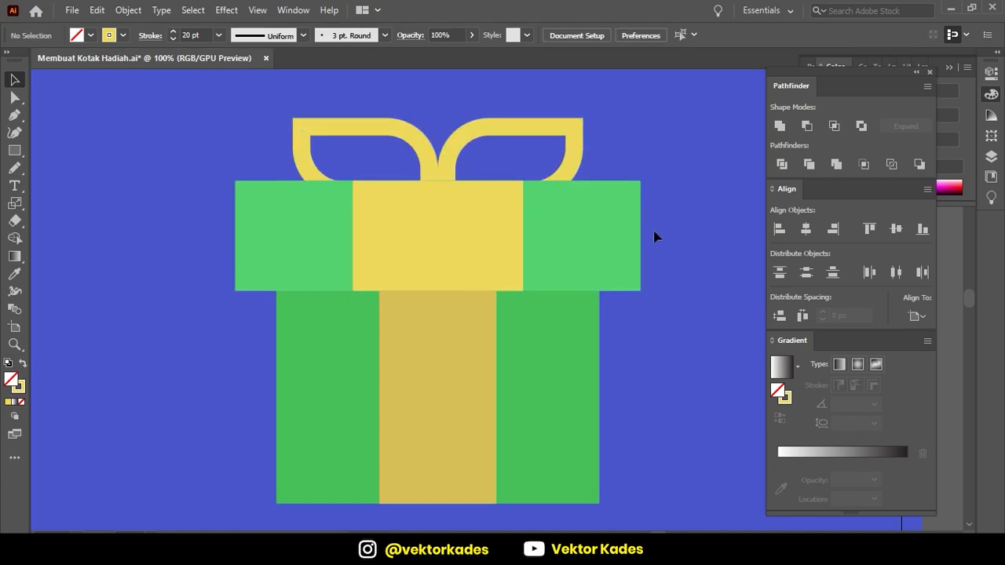
# Open the Layers panel and float it beside the gift box artwork.
pyautogui.scroll(-2, 628, 232)
pyautogui.scroll(2, 609, 207)
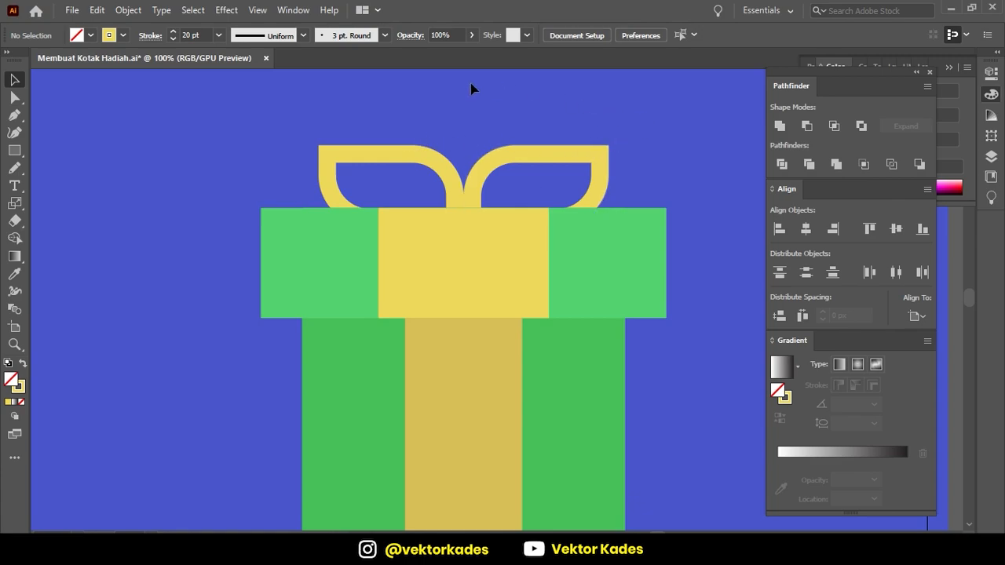
pyautogui.click(294, 11)
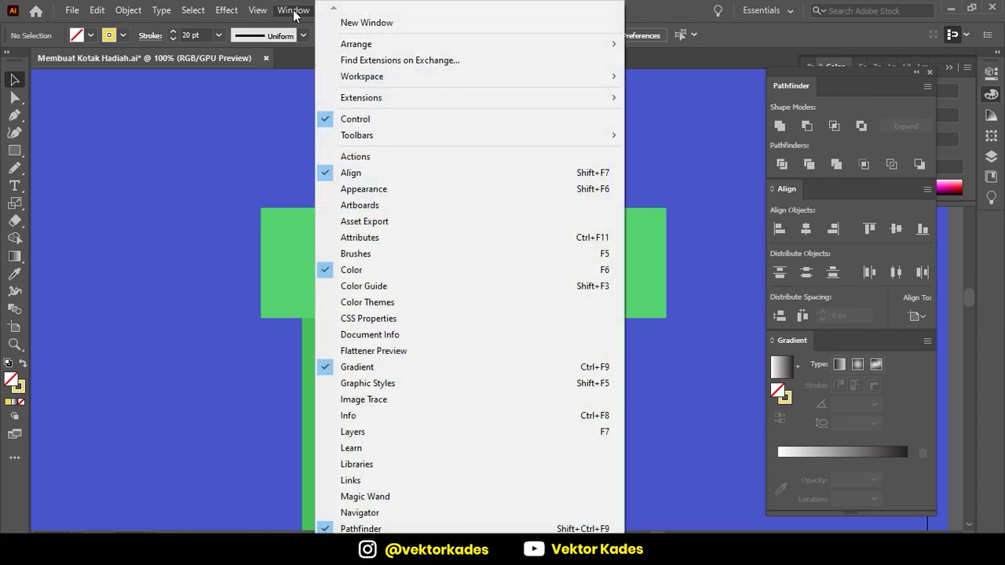
pyautogui.click(380, 435)
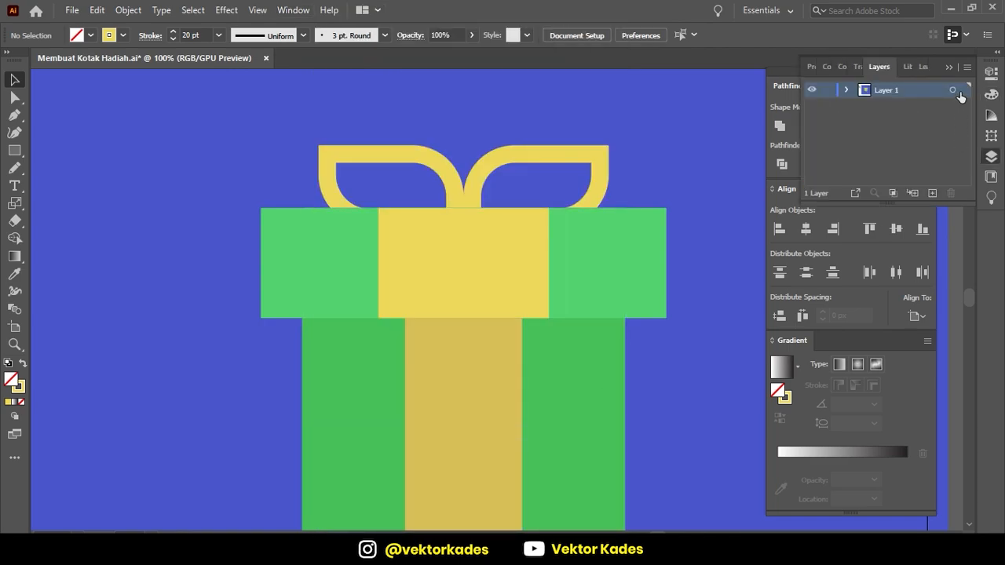
pyautogui.moveTo(883, 68); pyautogui.dragTo(85, 155)
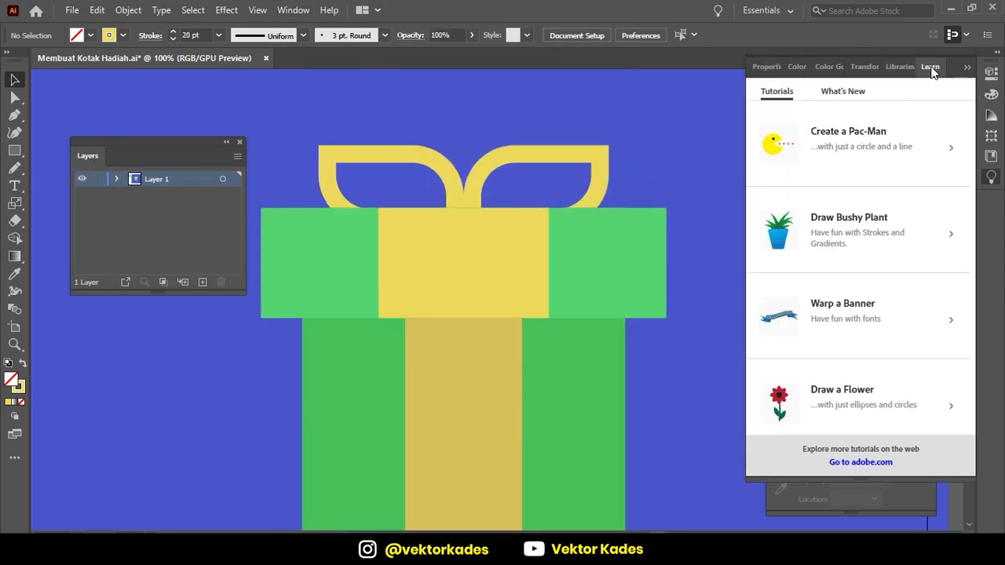
pyautogui.click(992, 177)
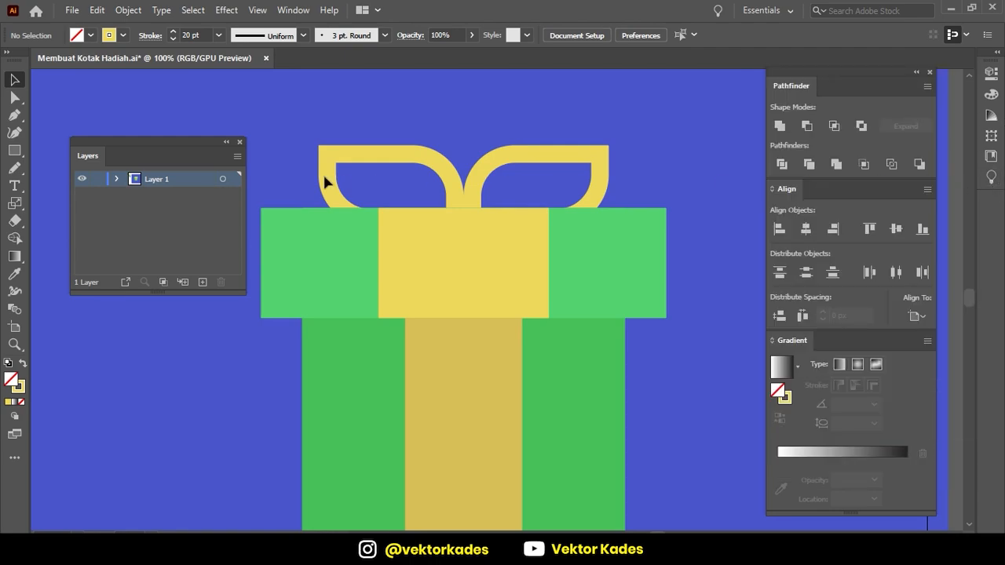
pyautogui.moveTo(190, 138); pyautogui.dragTo(182, 131)
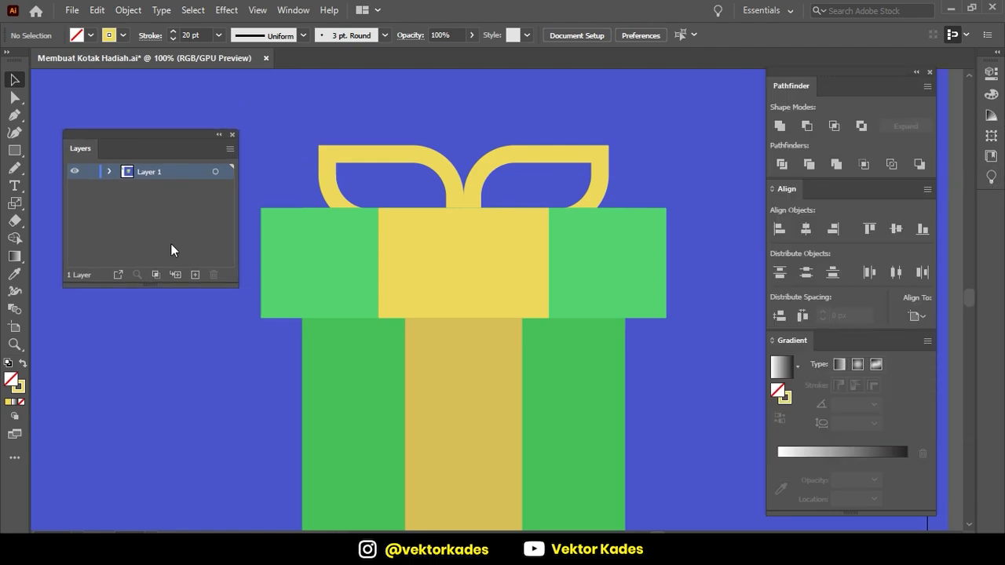
# Select the bow group and locate its entry in the expanded Layer 1.
pyautogui.click(387, 166)
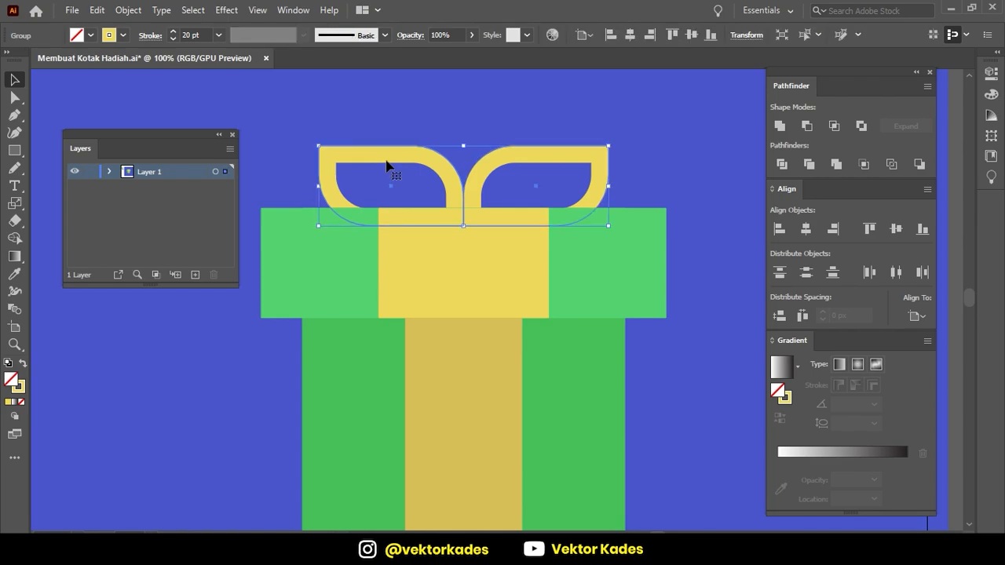
pyautogui.click(110, 172)
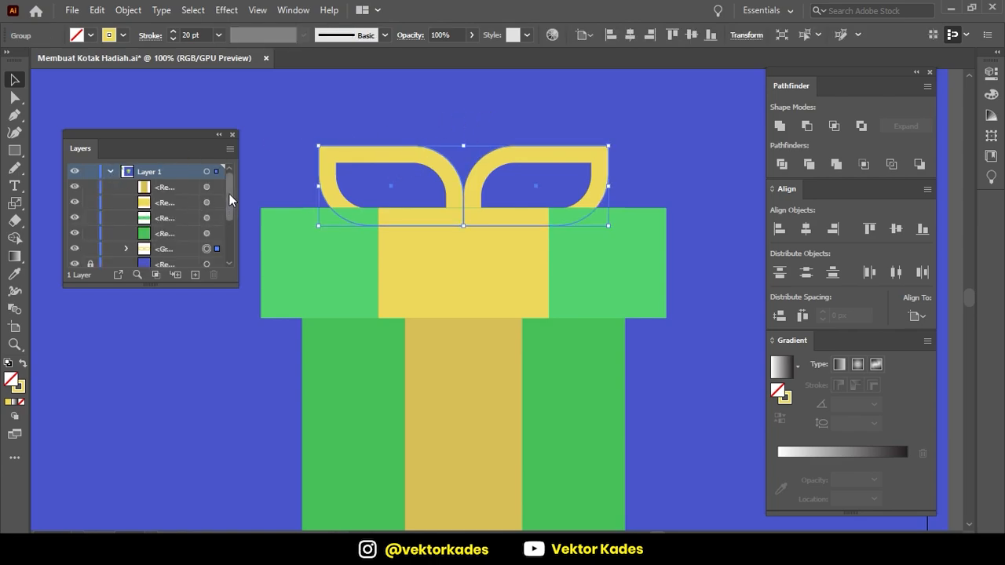
pyautogui.moveTo(229, 196); pyautogui.dragTo(231, 213)
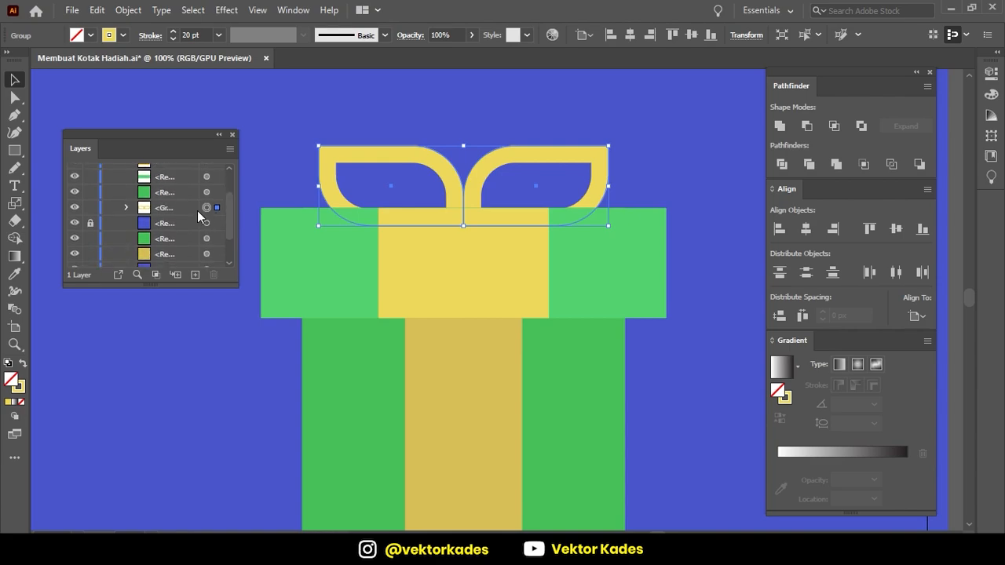
pyautogui.click(167, 207)
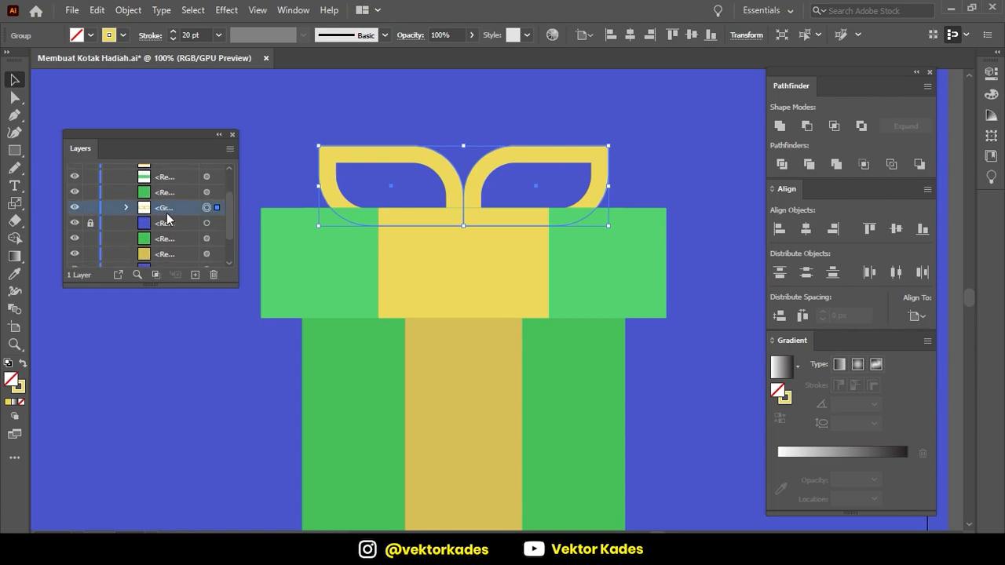
# Move the bow group below the locked blue background in Layer 1 and toggle the background's visibility.
pyautogui.moveTo(165, 214); pyautogui.dragTo(163, 232)
pyautogui.click(75, 207)
pyautogui.click(75, 208)
pyautogui.click(75, 208)
pyautogui.click(75, 207)
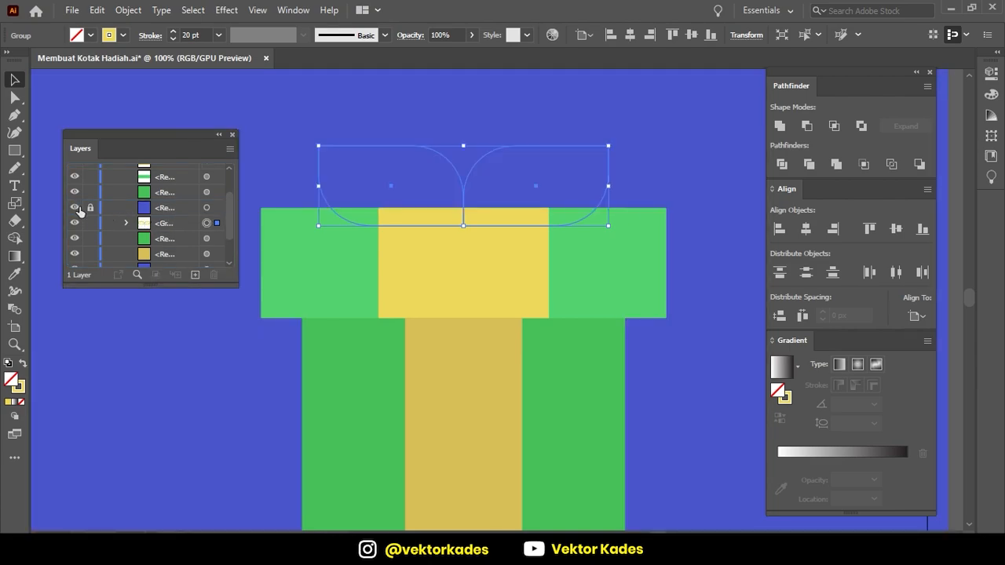
pyautogui.click(76, 207)
pyautogui.click(76, 207)
# Return the bow group to just above the locked blue background in Layer 1 and close the layer list.
pyautogui.click(161, 228)
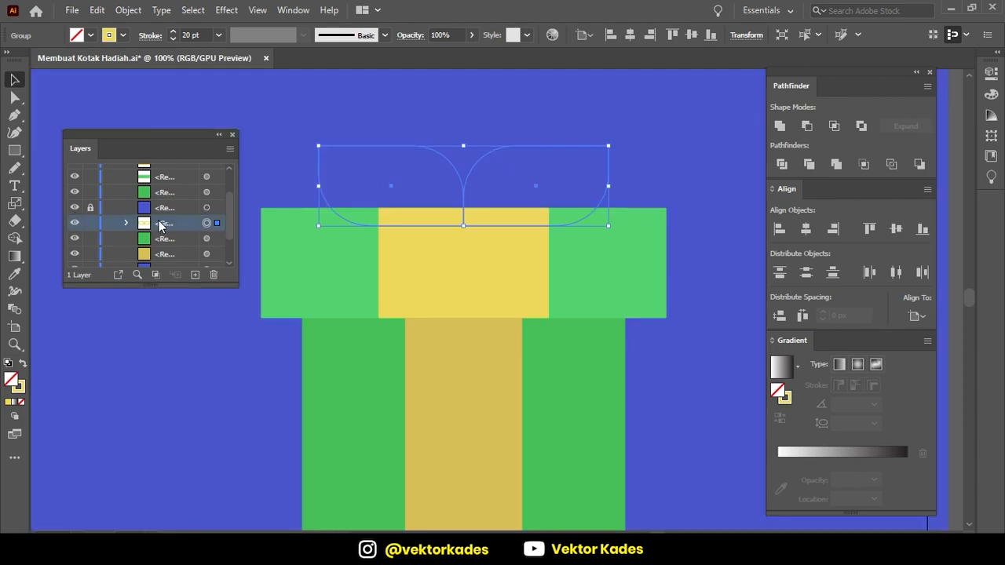
pyautogui.moveTo(163, 227); pyautogui.dragTo(162, 205)
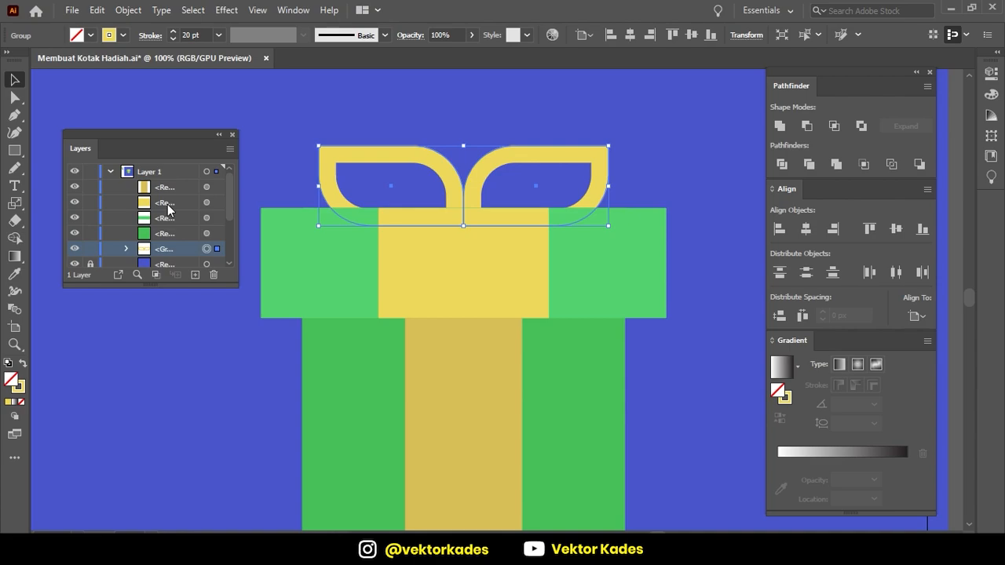
pyautogui.click(232, 135)
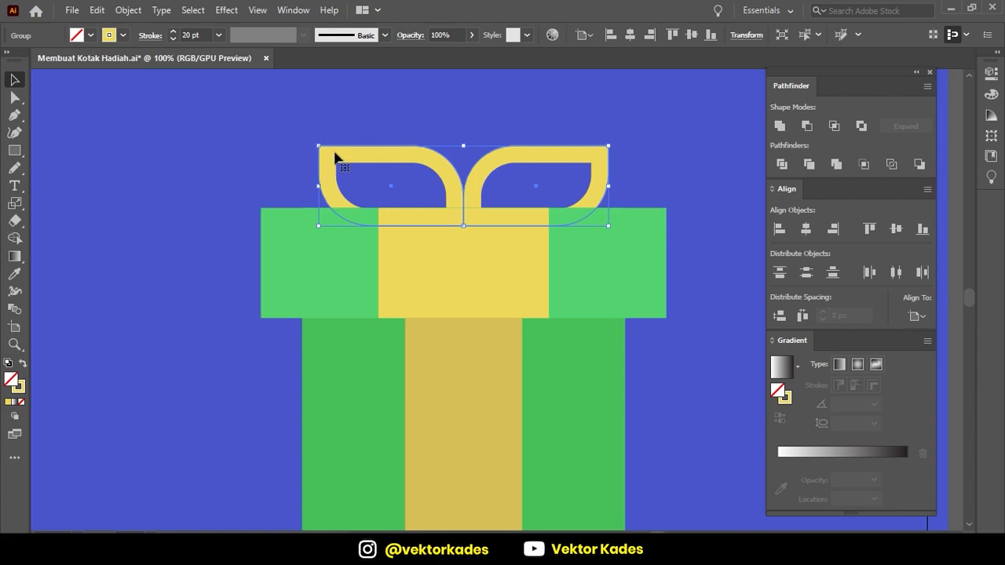
pyautogui.scroll(-2, 404, 244)
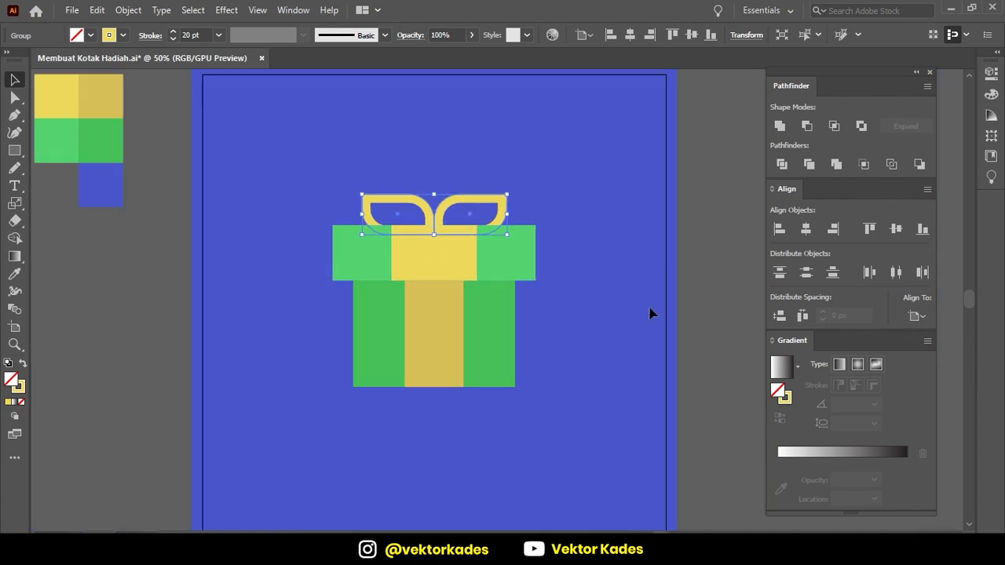
pyautogui.click(648, 310)
pyautogui.scroll(2, 481, 260)
pyautogui.click(592, 256)
pyautogui.click(671, 275)
pyautogui.scroll(-2, 655, 359)
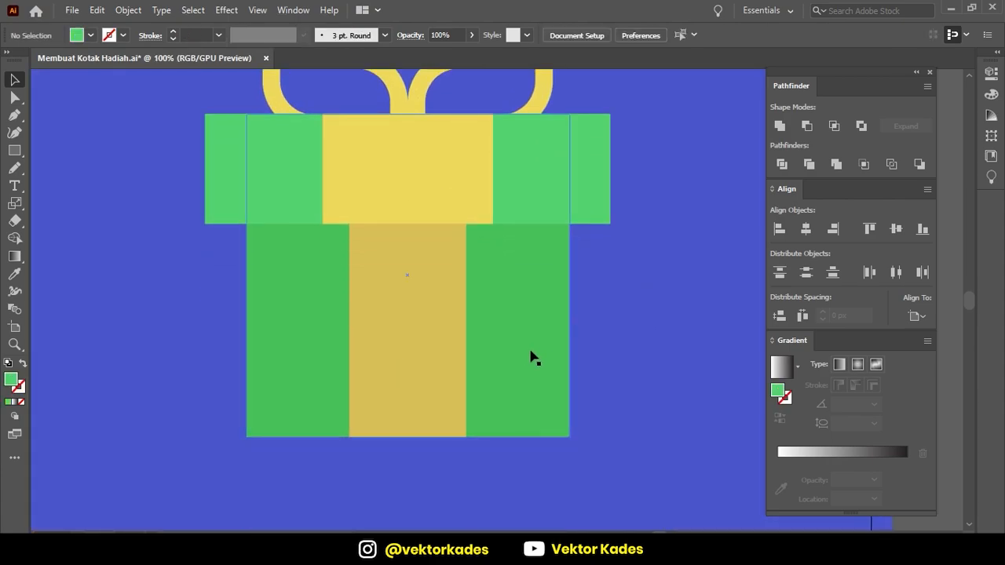
# Select the two bottom corner points of the green box body with the Direct Selection tool.
pyautogui.click(527, 357)
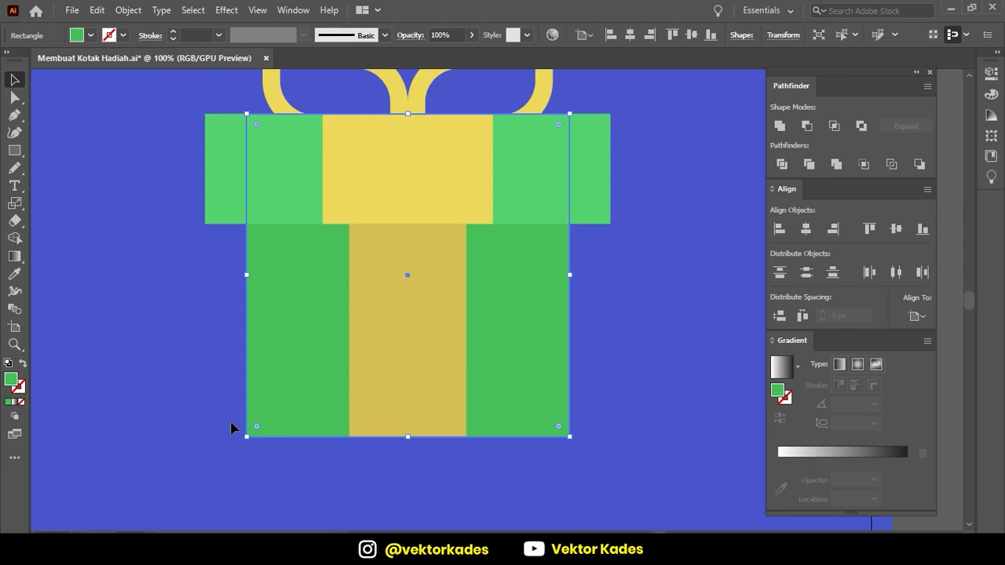
pyautogui.press('a')
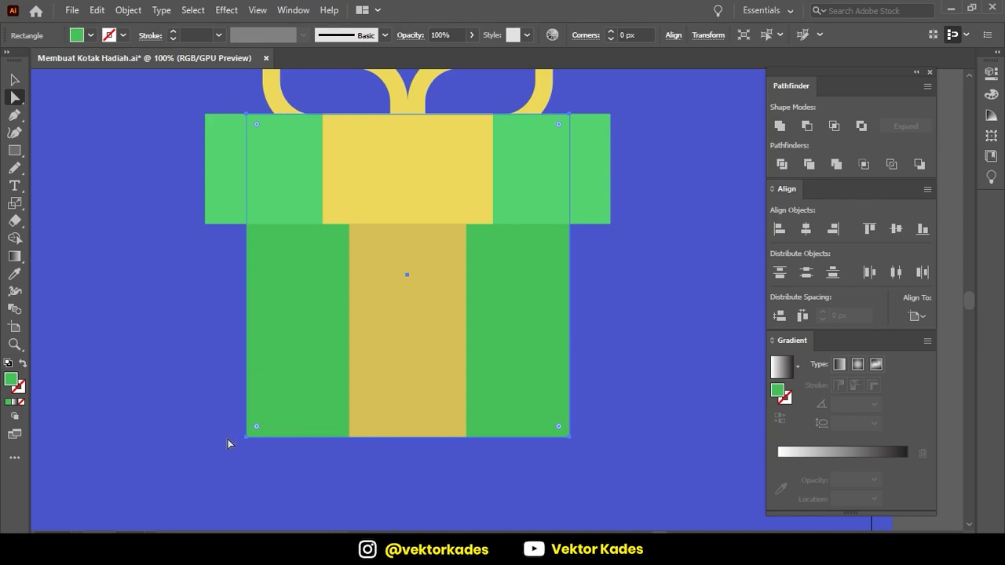
pyautogui.press('v')
pyautogui.click(17, 100)
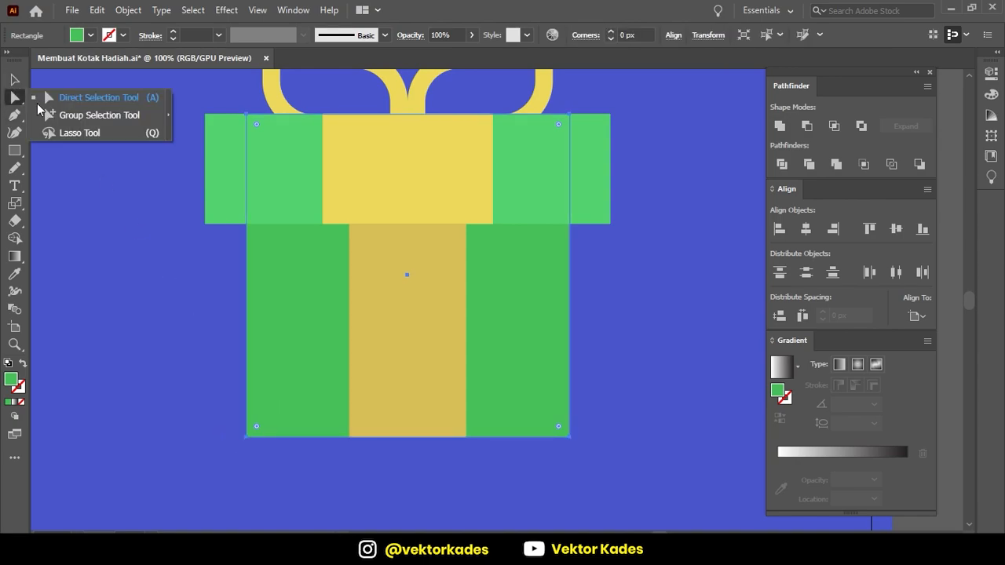
pyautogui.click(80, 102)
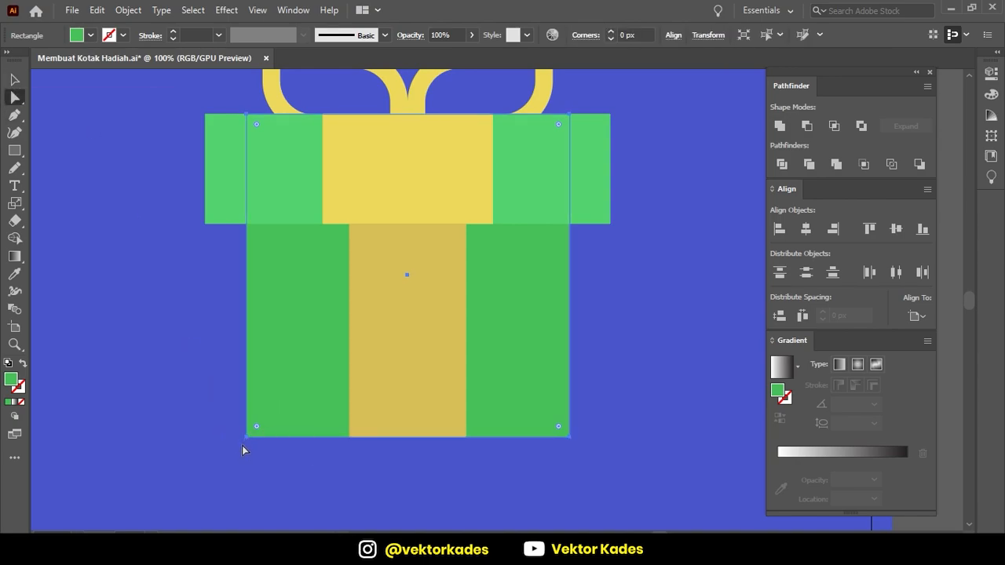
pyautogui.moveTo(275, 456); pyautogui.dragTo(277, 457)
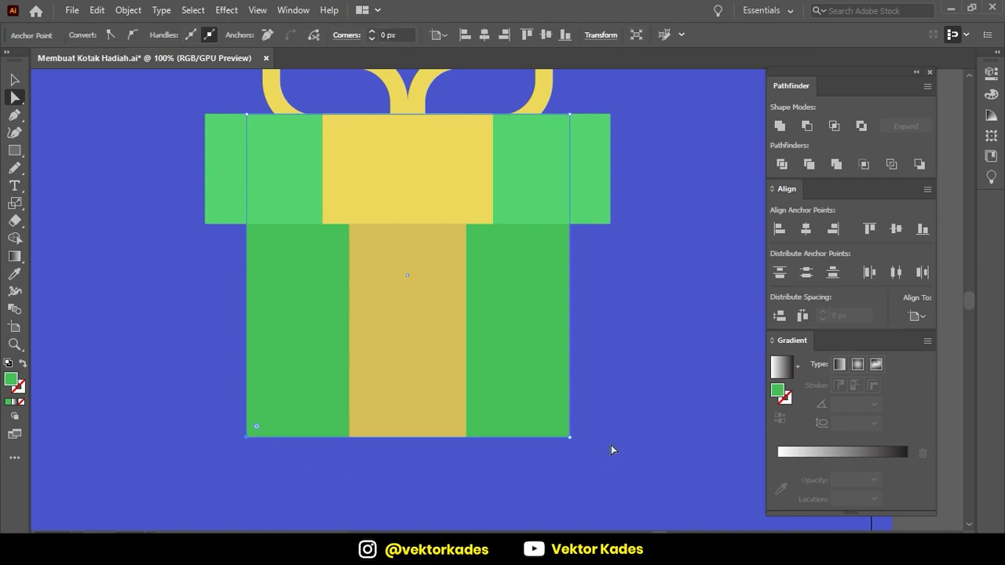
pyautogui.moveTo(603, 420); pyautogui.dragTo(497, 481)
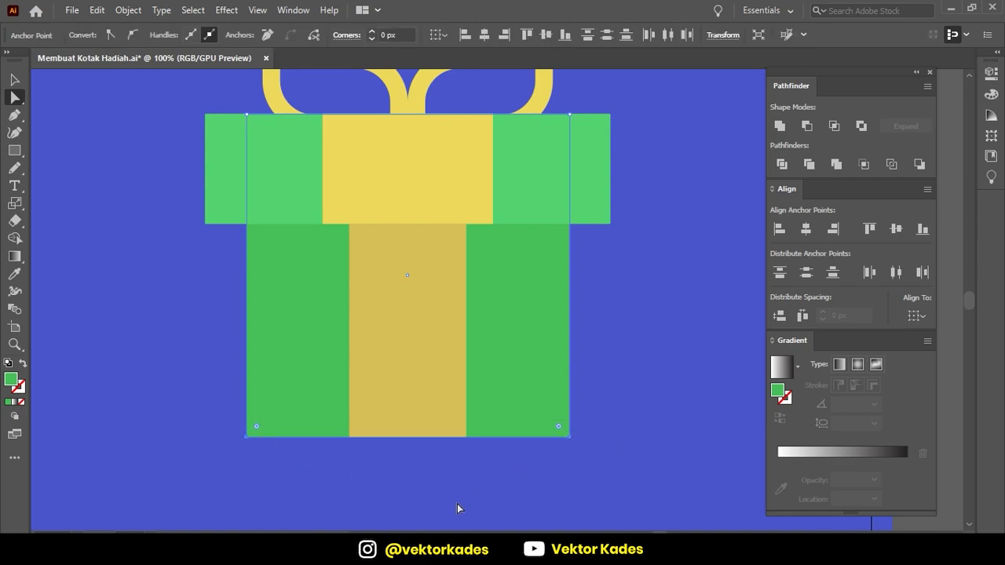
# Add the lid's four corner points to the selection and slightly round all selected corners of the lid and body.
pyautogui.moveTo(189, 208); pyautogui.dragTo(217, 242)
pyautogui.moveTo(197, 105); pyautogui.dragTo(209, 128)
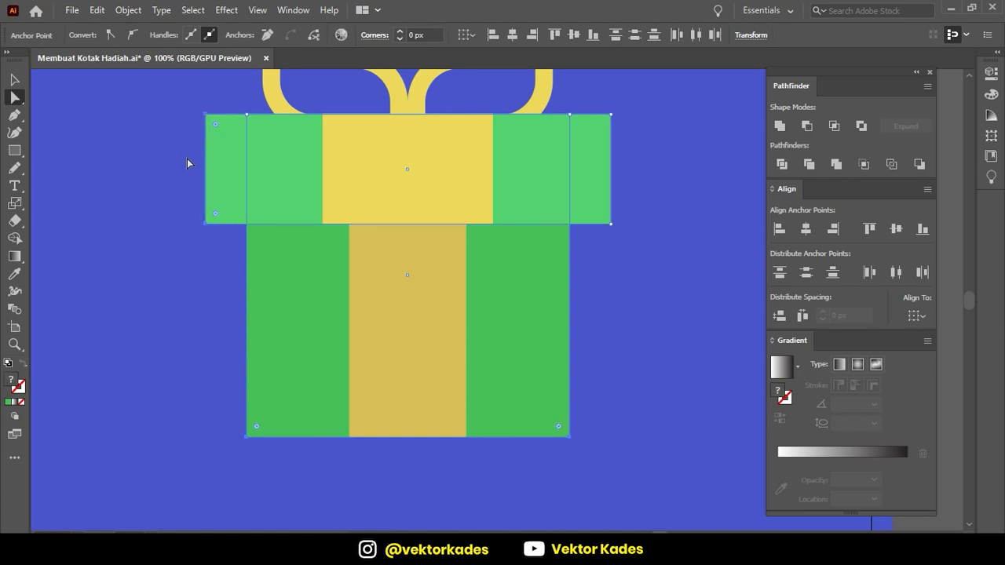
pyautogui.moveTo(609, 118); pyautogui.dragTo(608, 120)
pyautogui.moveTo(255, 429); pyautogui.dragTo(260, 425)
pyautogui.press('v')
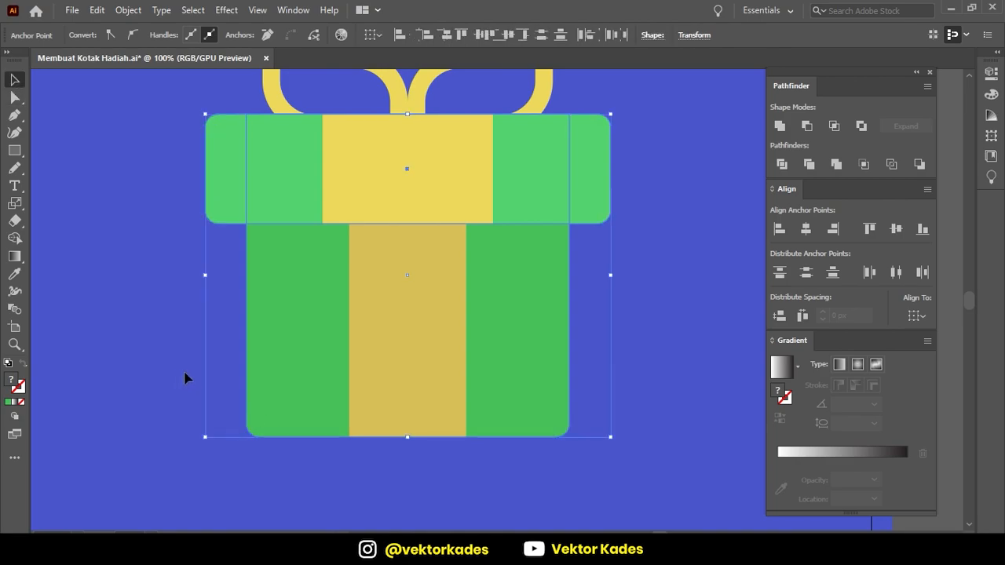
pyautogui.click(180, 376)
# Select the whole gift box including its bow and group the pieces.
pyautogui.scroll(-2, 602, 380)
pyautogui.scroll(-1, 602, 385)
pyautogui.scroll(1, 608, 409)
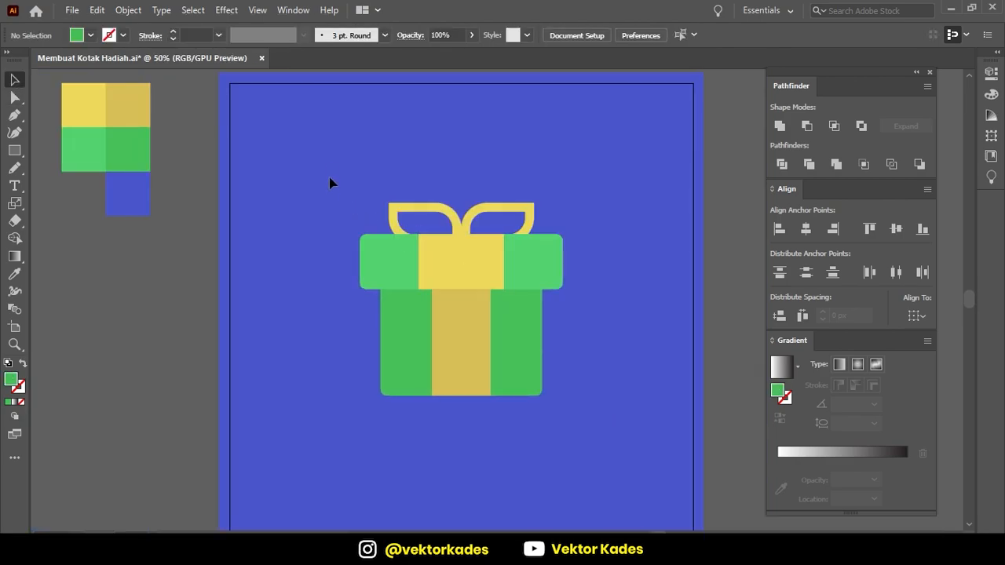
pyautogui.moveTo(303, 144); pyautogui.dragTo(616, 430)
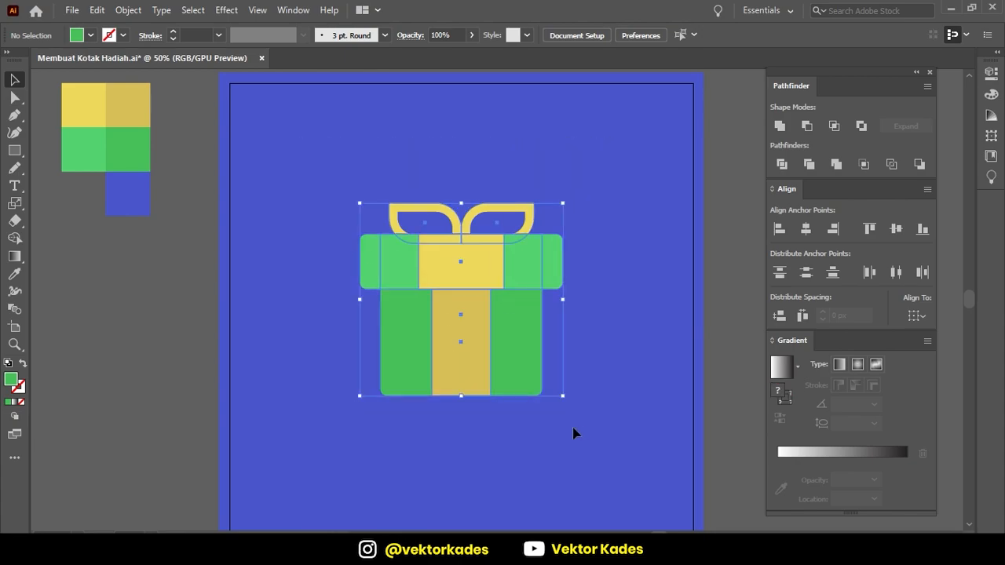
pyautogui.hotkey('ctrl', 'g')
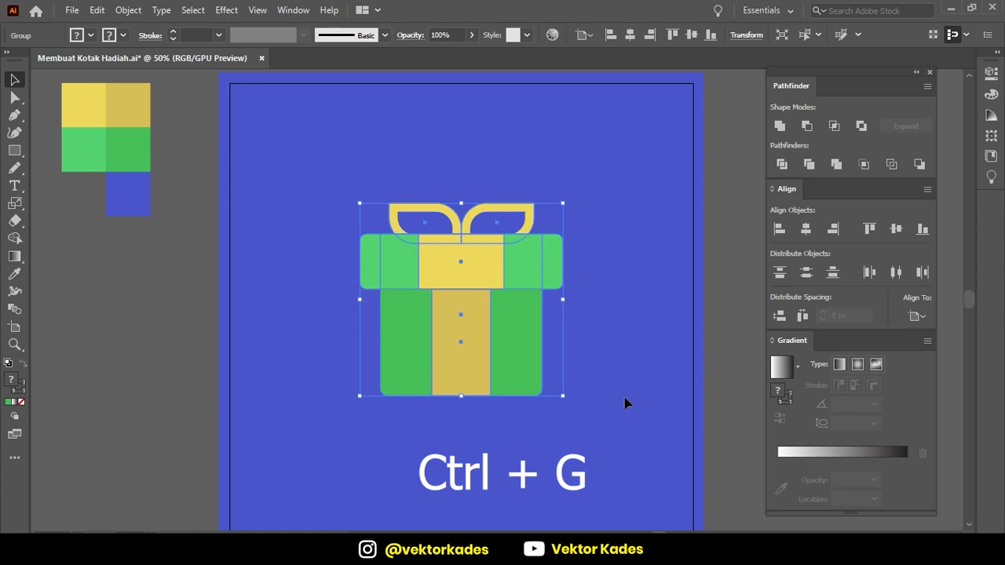
# Try moving the grouped gift box as a single object and undo the move.
pyautogui.click(575, 343)
pyautogui.moveTo(479, 314); pyautogui.dragTo(406, 275)
pyautogui.hotkey('ctrl', 'z')
pyautogui.click(585, 333)
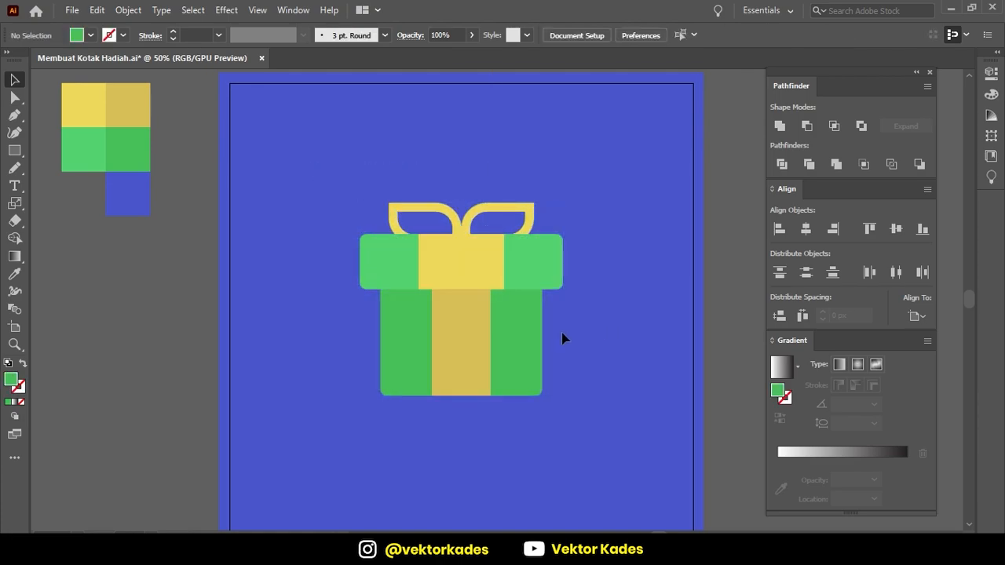
# Align the grouped gift box to the center of the artboard.
pyautogui.click(535, 343)
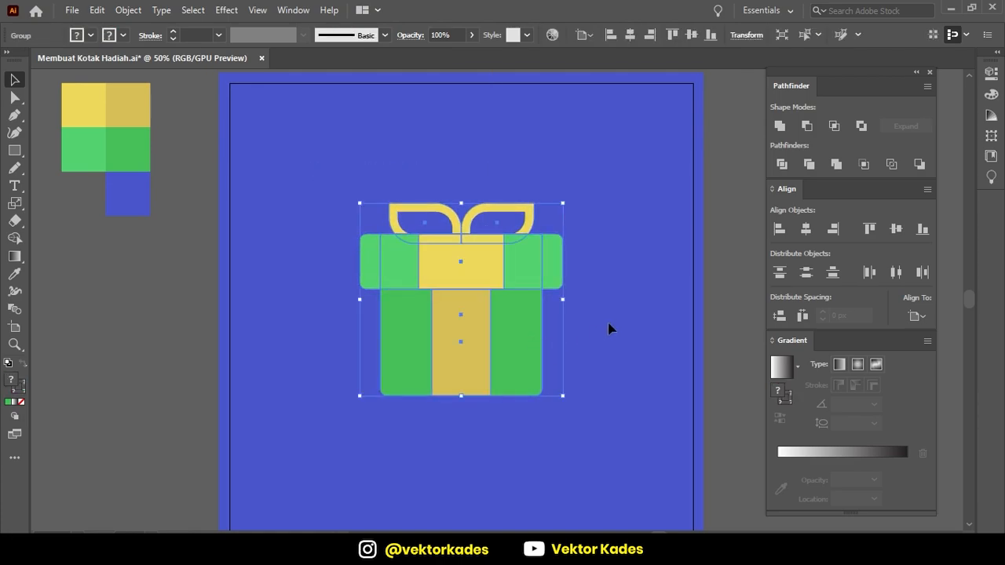
pyautogui.click(926, 314)
pyautogui.click(888, 363)
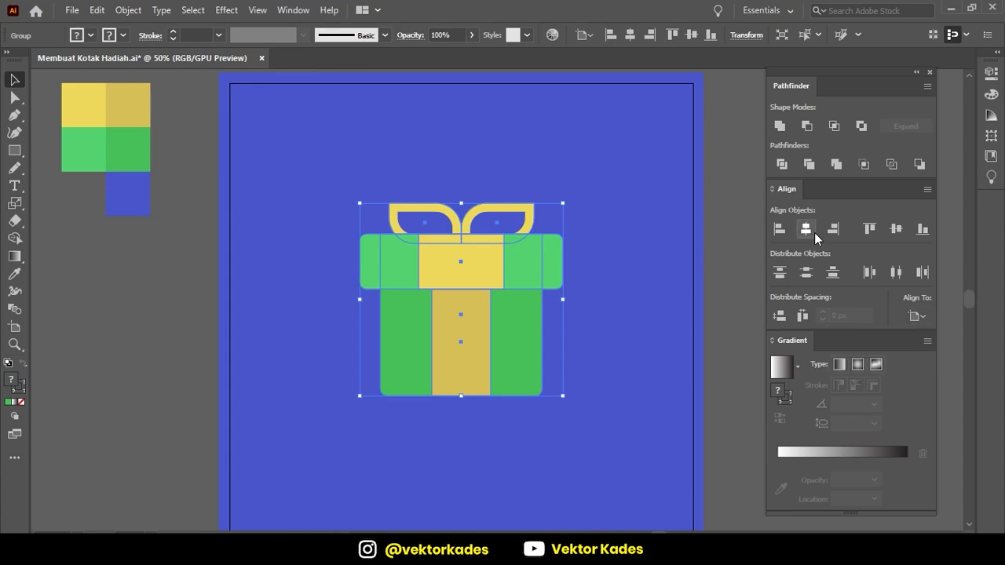
pyautogui.click(896, 230)
pyautogui.click(616, 340)
pyautogui.moveTo(616, 341); pyautogui.dragTo(580, 323)
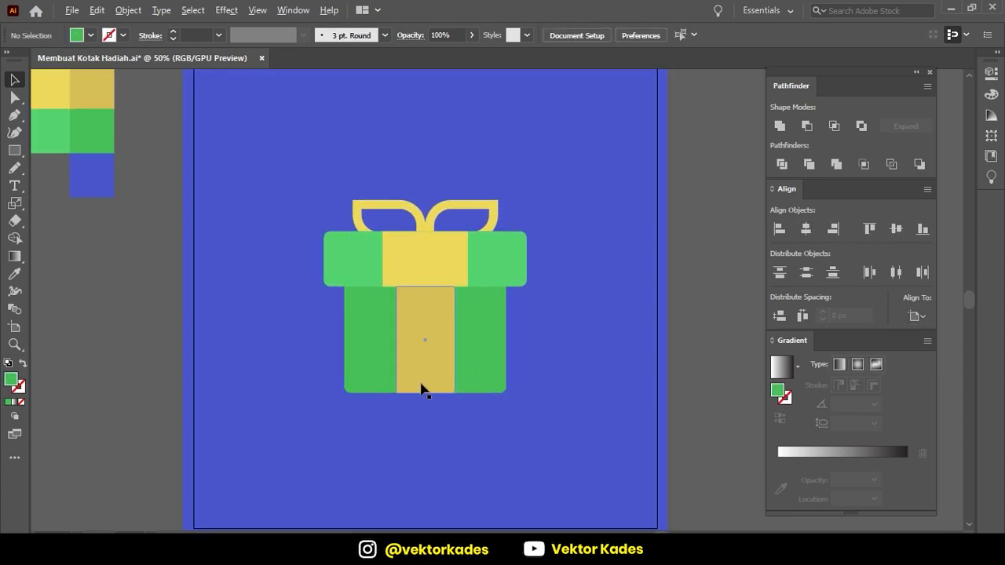
# Draw a thin rectangle as wide as the lid, centered on the bottom edge of the gift box.
pyautogui.scroll(1, 421, 390)
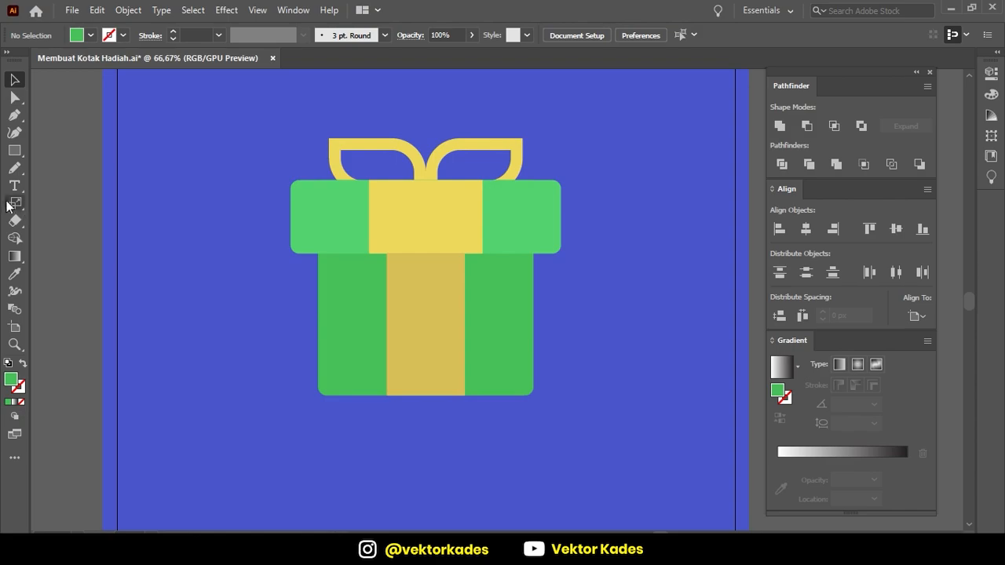
pyautogui.click(14, 149)
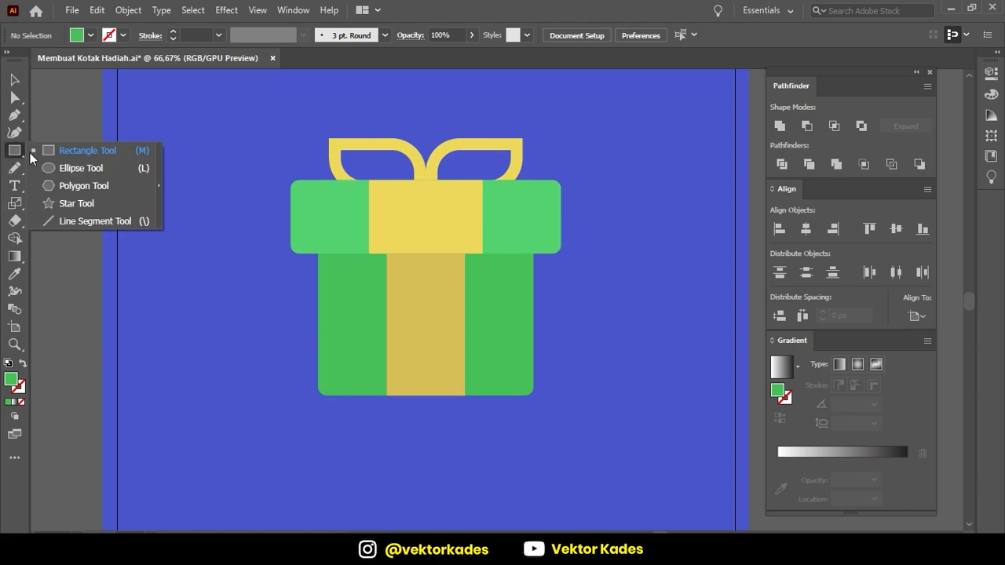
pyautogui.click(101, 151)
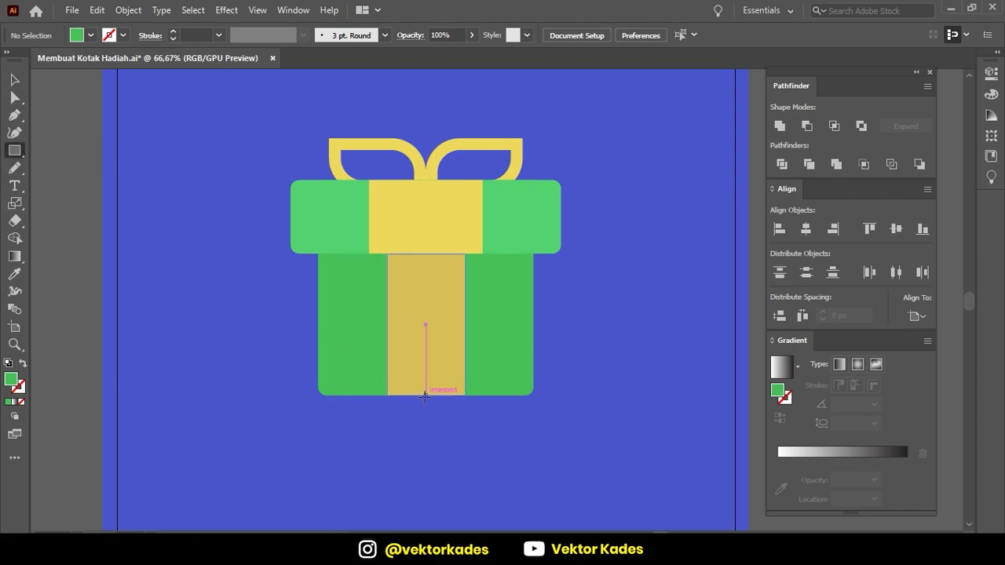
pyautogui.moveTo(426, 394); pyautogui.dragTo(558, 409)
# Fully round the ends of the thin bar at the box's base, with a 23 px corner radius.
pyautogui.scroll(2, 547, 402)
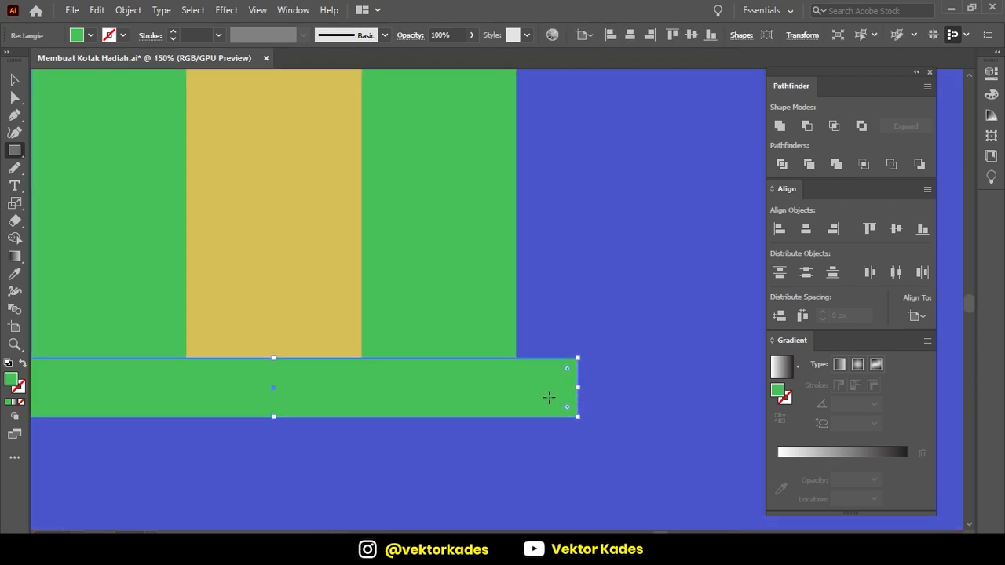
pyautogui.press('a')
pyautogui.moveTo(567, 369); pyautogui.dragTo(441, 396)
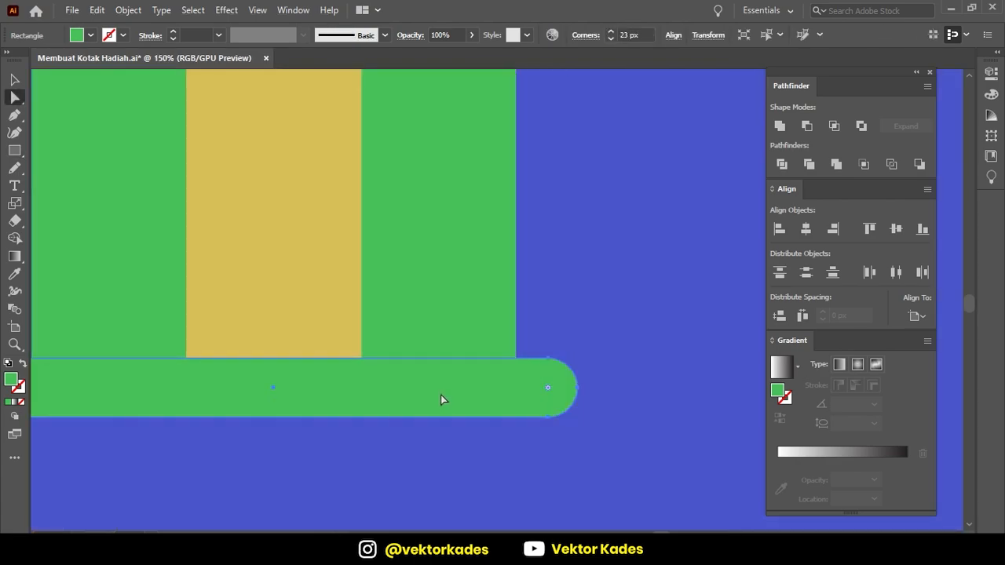
pyautogui.press('v')
# Fill the rounded bar at the box's base with black, 000000.
pyautogui.doubleClick(11, 382)
pyautogui.write('000000')
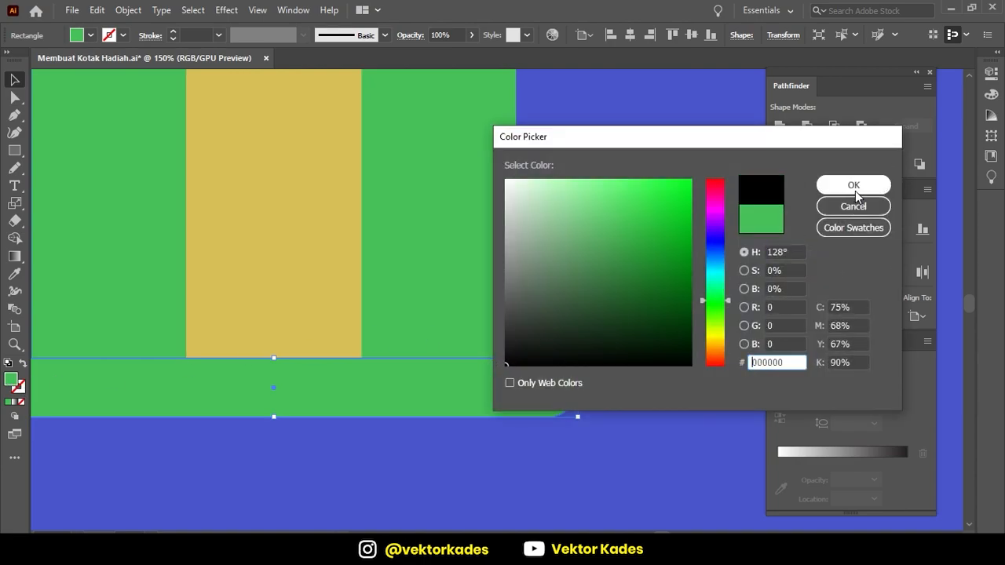
pyautogui.click(854, 184)
pyautogui.hotkey('ctrl', '-')
pyautogui.hotkey('ctrl', '-')
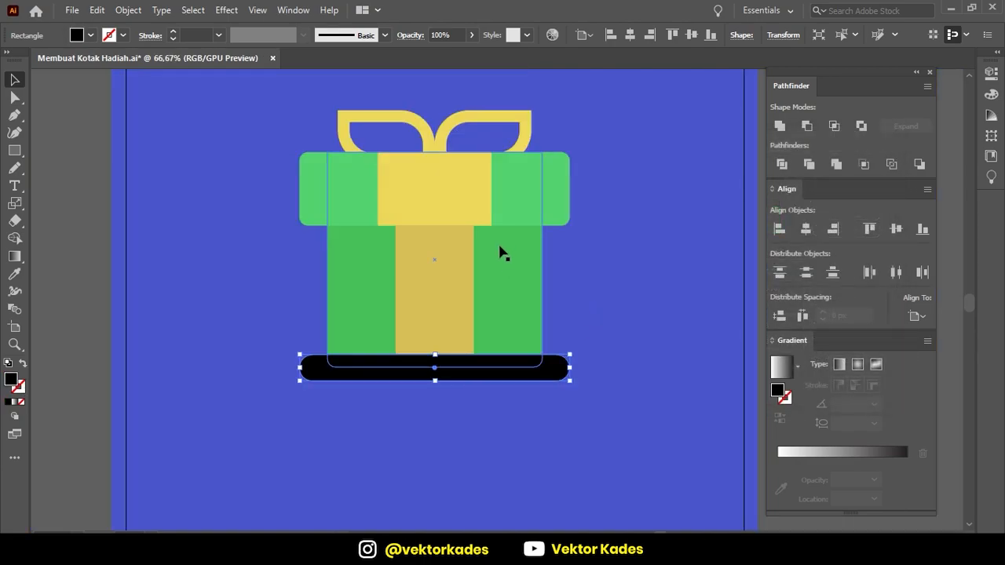
# Set the black bar's opacity to 20%.
pyautogui.moveTo(498, 184); pyautogui.dragTo(480, 213)
pyautogui.click(455, 34)
pyautogui.write('20')
pyautogui.press('Return')
pyautogui.click(267, 289)
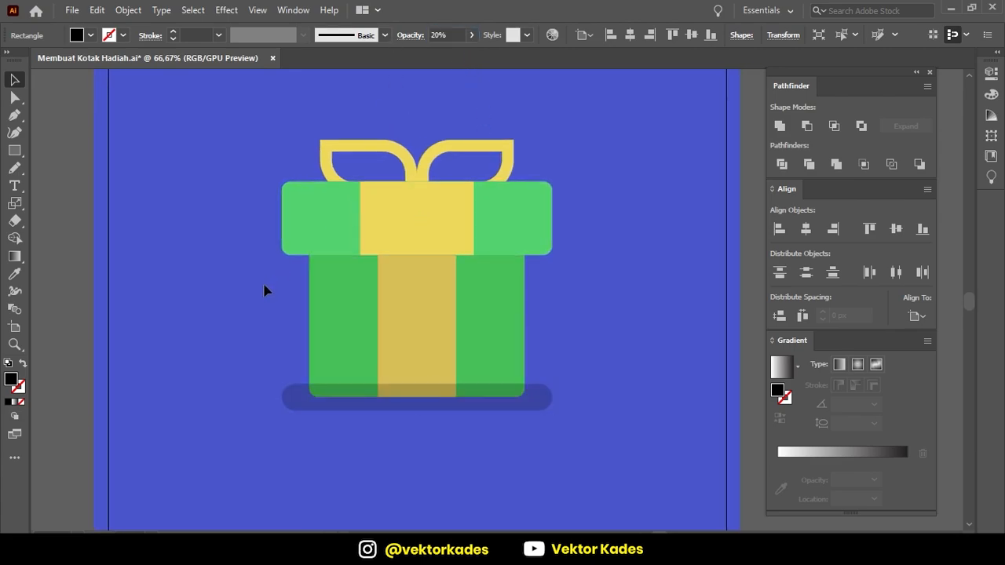
# Send the translucent shadow bar backward so it sits behind the gift box.
pyautogui.click(441, 404)
pyautogui.scroll(2, 420, 409)
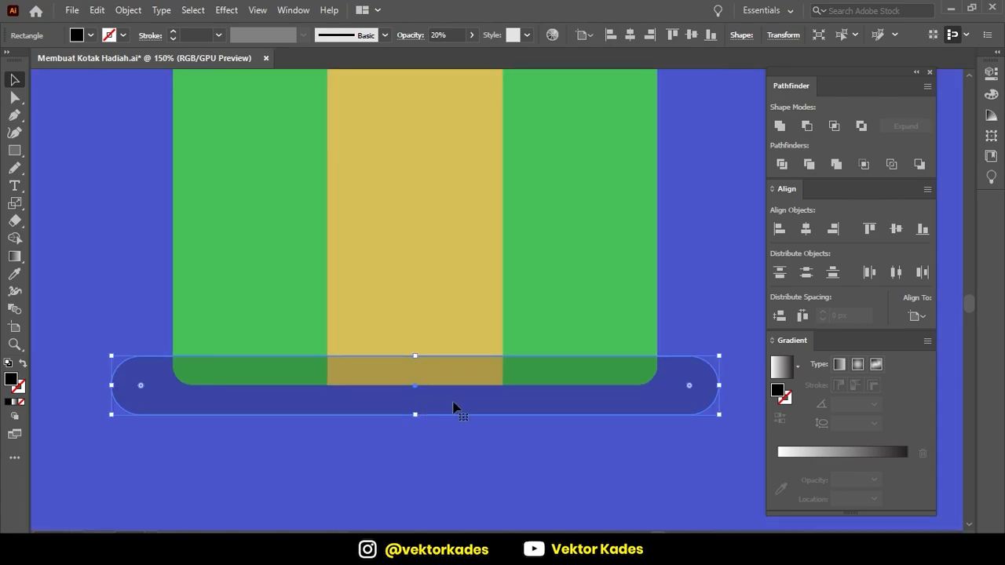
pyautogui.hotkey('ctrl', 'shift', '[')
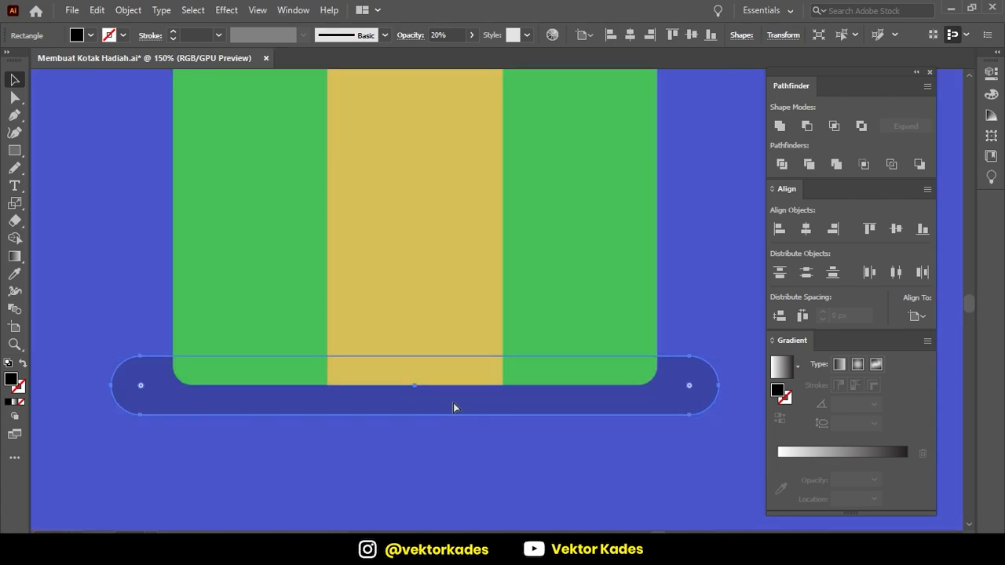
pyautogui.hotkey('ctrl', 'z')
pyautogui.rightClick(463, 399)
pyautogui.moveTo(555, 322)
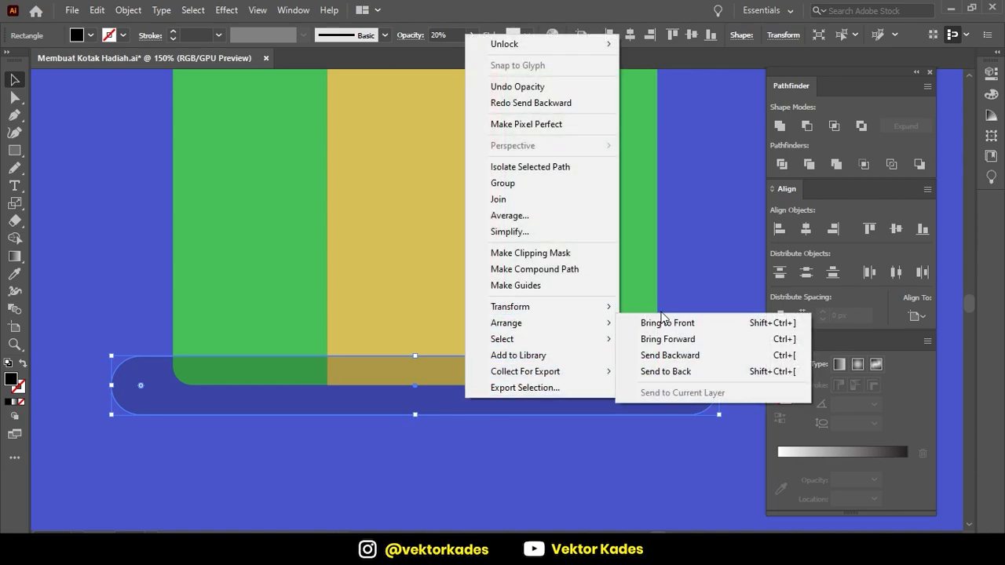
pyautogui.click(669, 355)
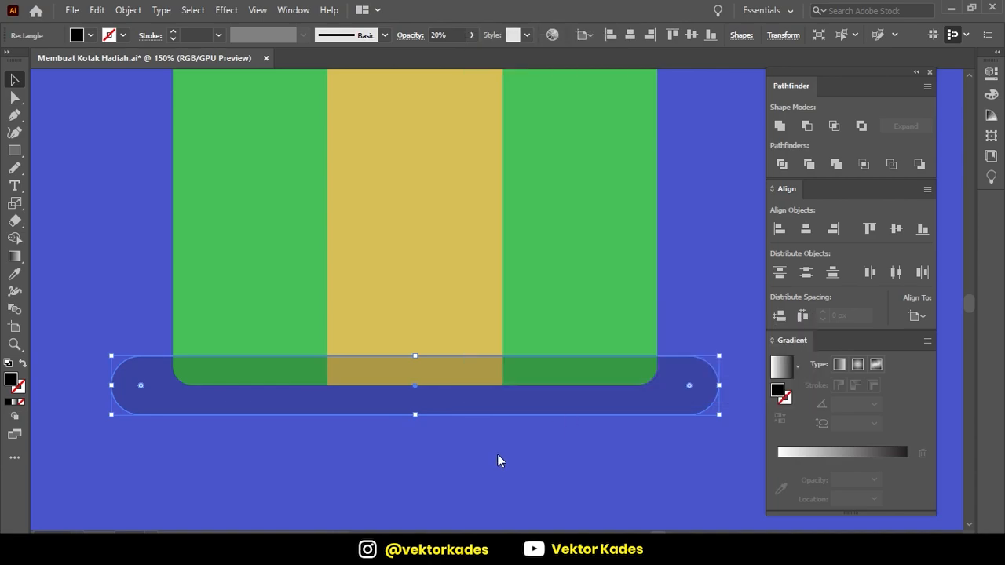
pyautogui.hotkey('ctrl', '[')
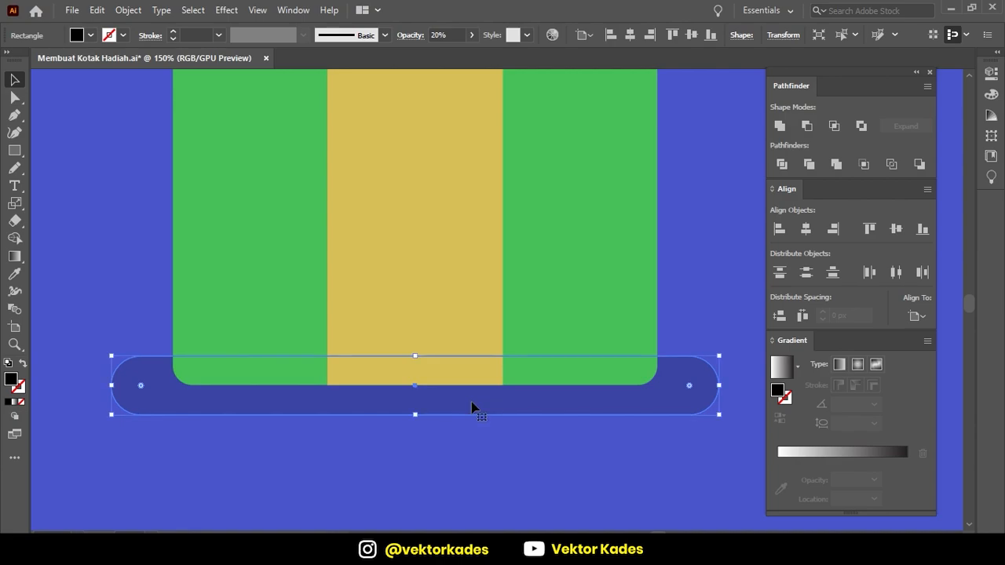
pyautogui.click(514, 455)
# Group the gift box with its shadow and center the group vertically on the artboard.
pyautogui.scroll(-4, 534, 447)
pyautogui.scroll(1, 634, 429)
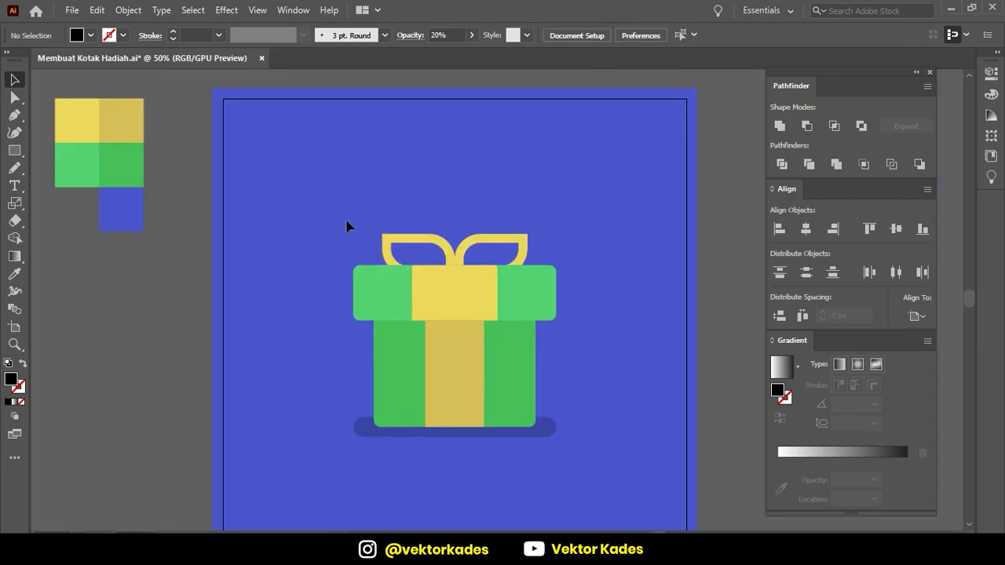
pyautogui.moveTo(348, 226); pyautogui.dragTo(592, 475)
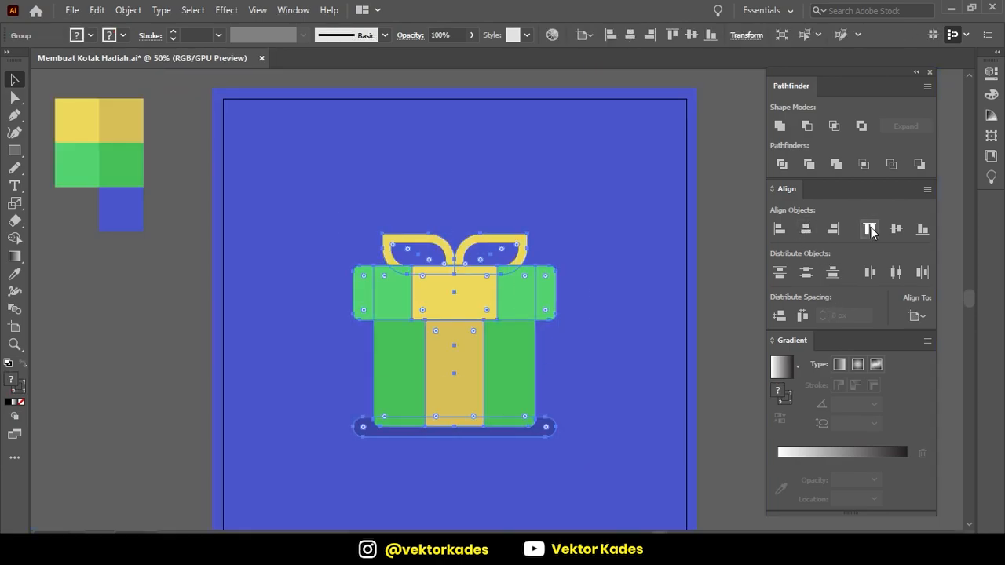
pyautogui.click(638, 363)
pyautogui.scroll(-2, 586, 357)
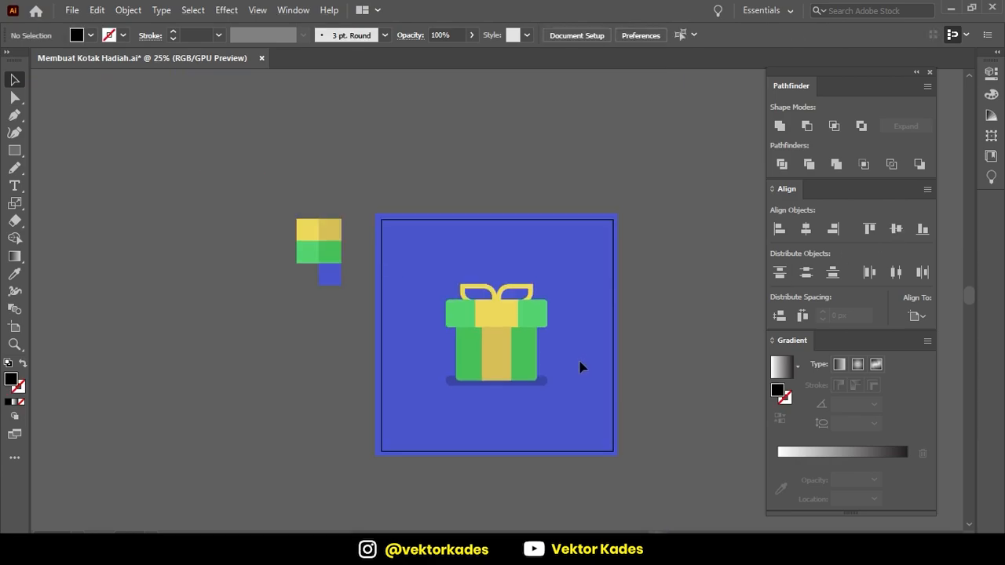
pyautogui.scroll(1, 581, 369)
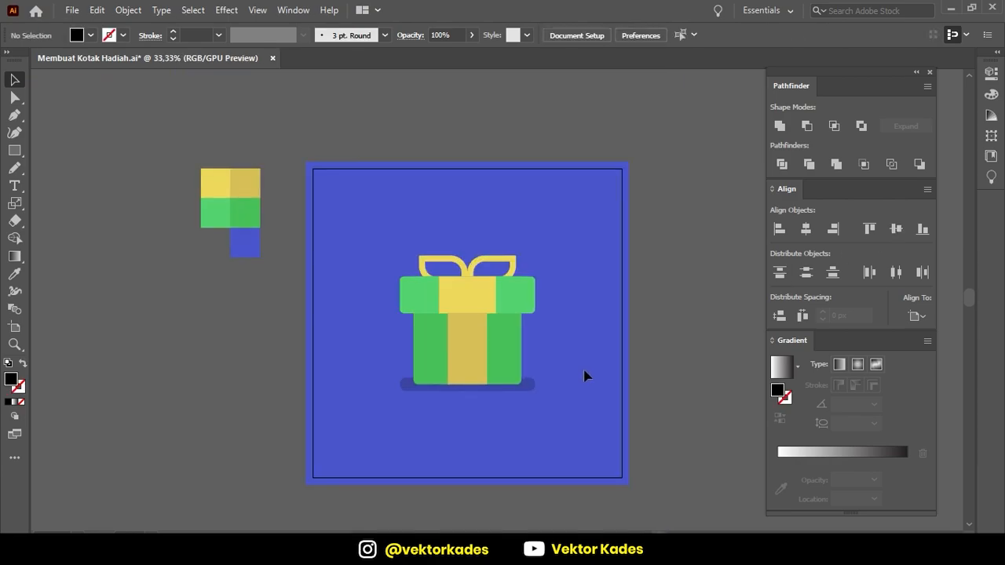